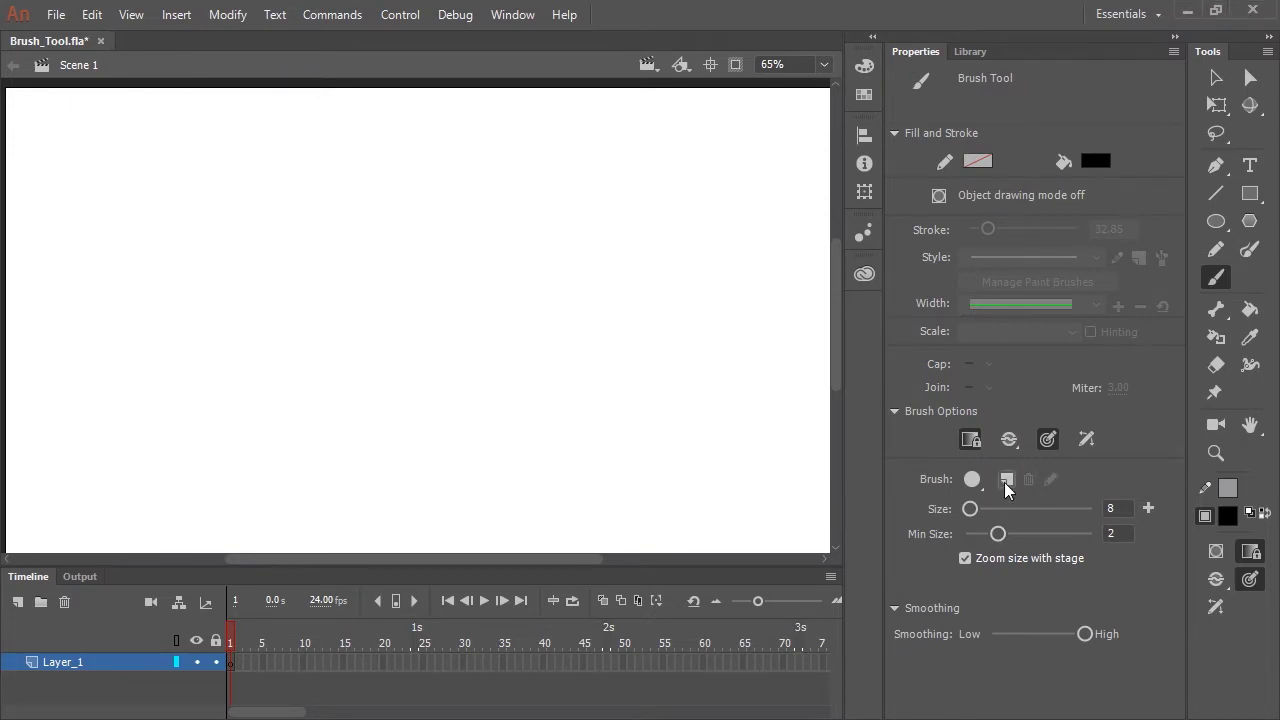
Try larger and smaller brush sizes, then paint two thin curved strokes
mouse_move(970, 510)
mouse_down()
mouse_move(1037, 510)
mouse_move(971, 511)
mouse_move(1034, 510)
mouse_move(973, 510)
mouse_move(1025, 536)
mouse_move(977, 541)
mouse_up()
mouse_move(638, 214)
mouse_down()
mouse_move(585, 293)
mouse_move(570, 357)
mouse_move(600, 449)
mouse_up()
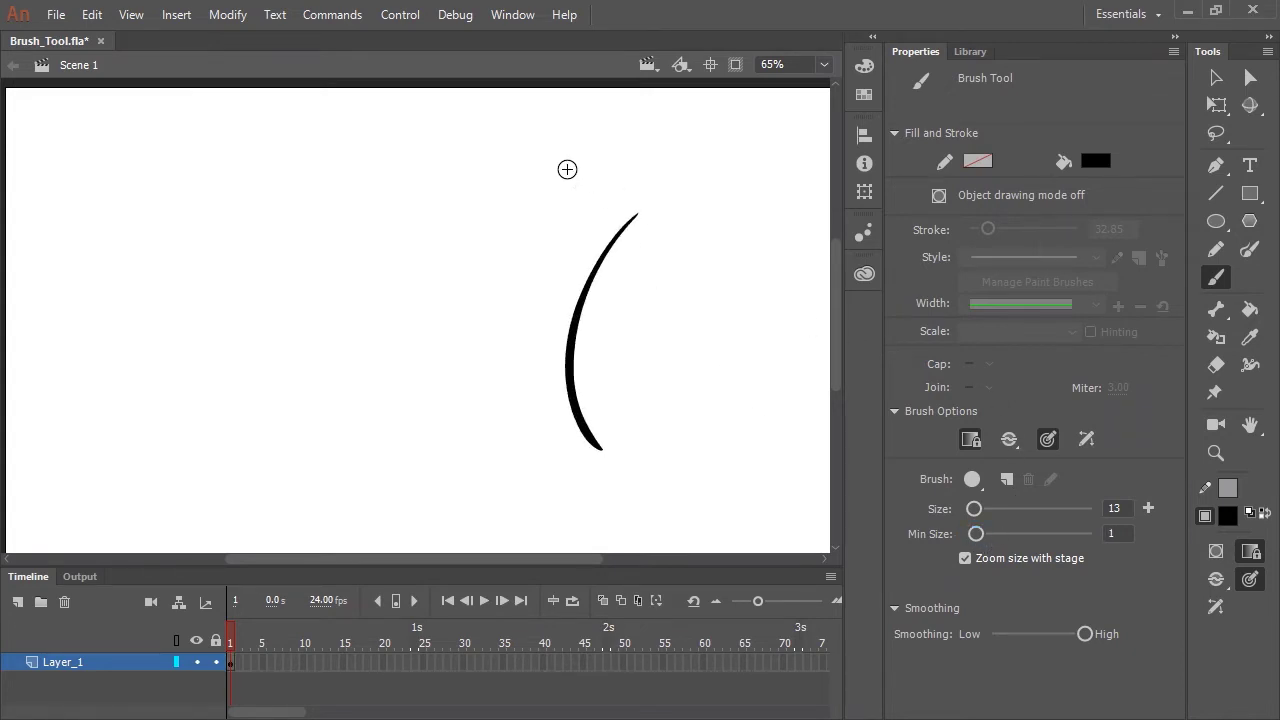
mouse_move(534, 196)
mouse_down()
mouse_move(431, 281)
mouse_move(446, 460)
mouse_up()
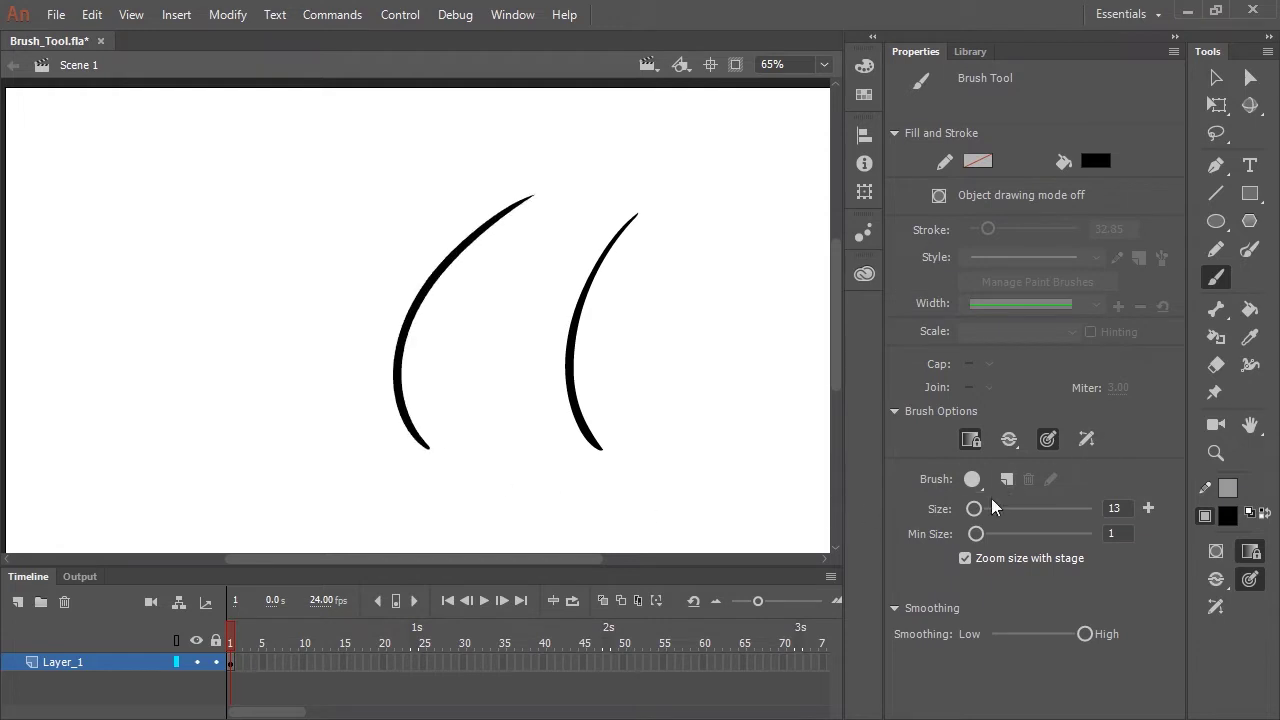
Set the brush size to 40, raise the minimum size, and paint two thick curved strokes
mouse_move(975, 510)
mouse_down()
mouse_move(991, 510)
mouse_move(979, 535)
mouse_up()
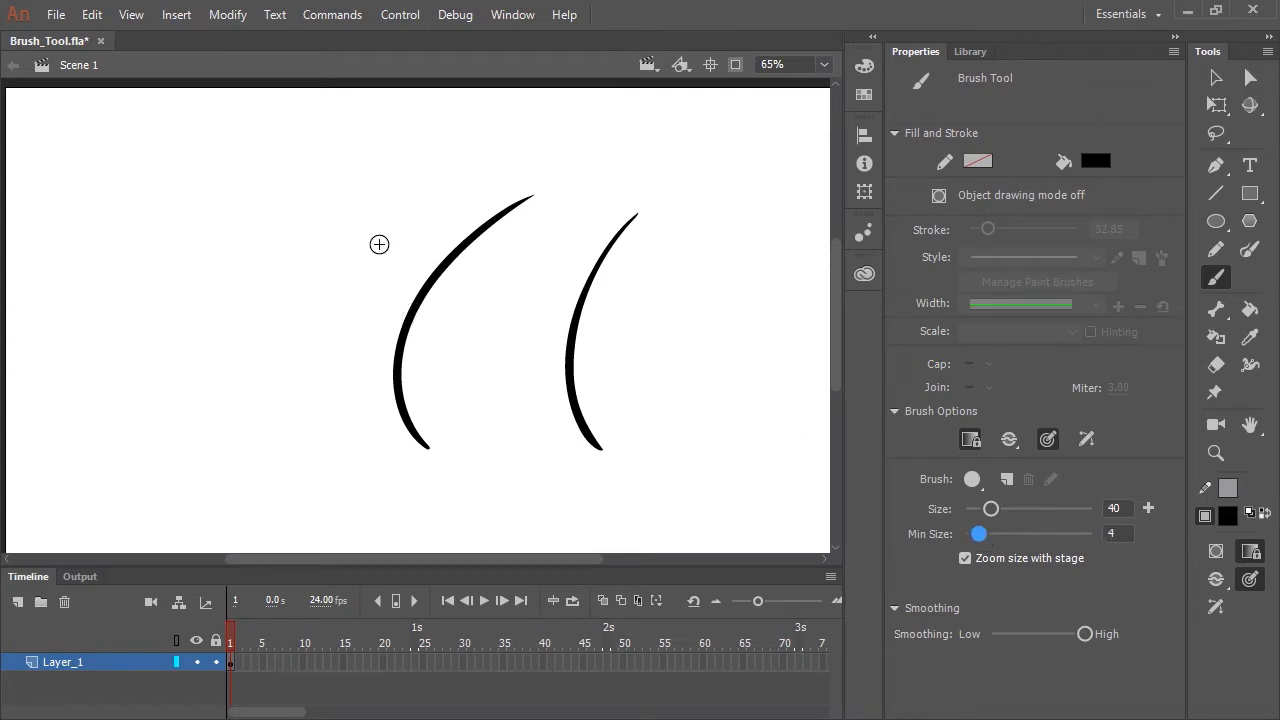
mouse_move(312, 181)
mouse_down()
mouse_move(264, 240)
mouse_move(315, 455)
mouse_up()
mouse_move(396, 181)
mouse_down()
mouse_move(357, 434)
mouse_move(402, 475)
mouse_up()
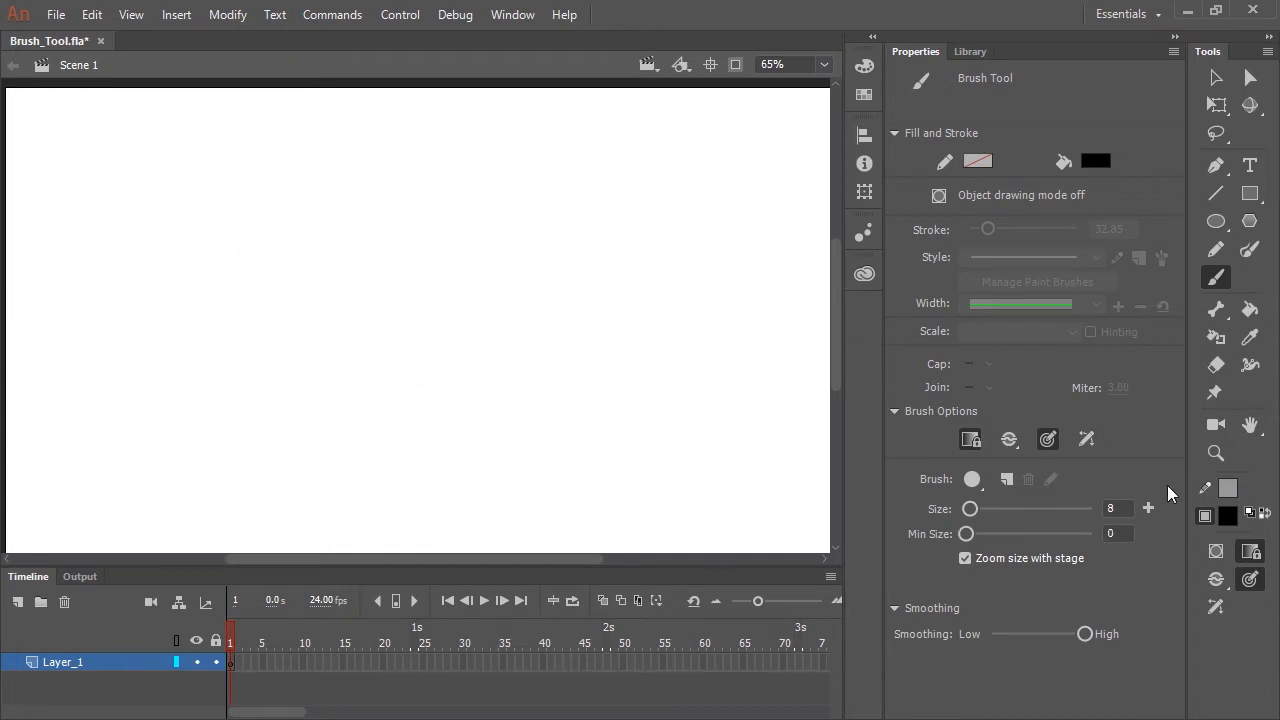
Turn on Object Drawing mode and lower the brush fill alpha to 40% in the Color panel
click(1216, 552)
click(1226, 518)
key(Escape)
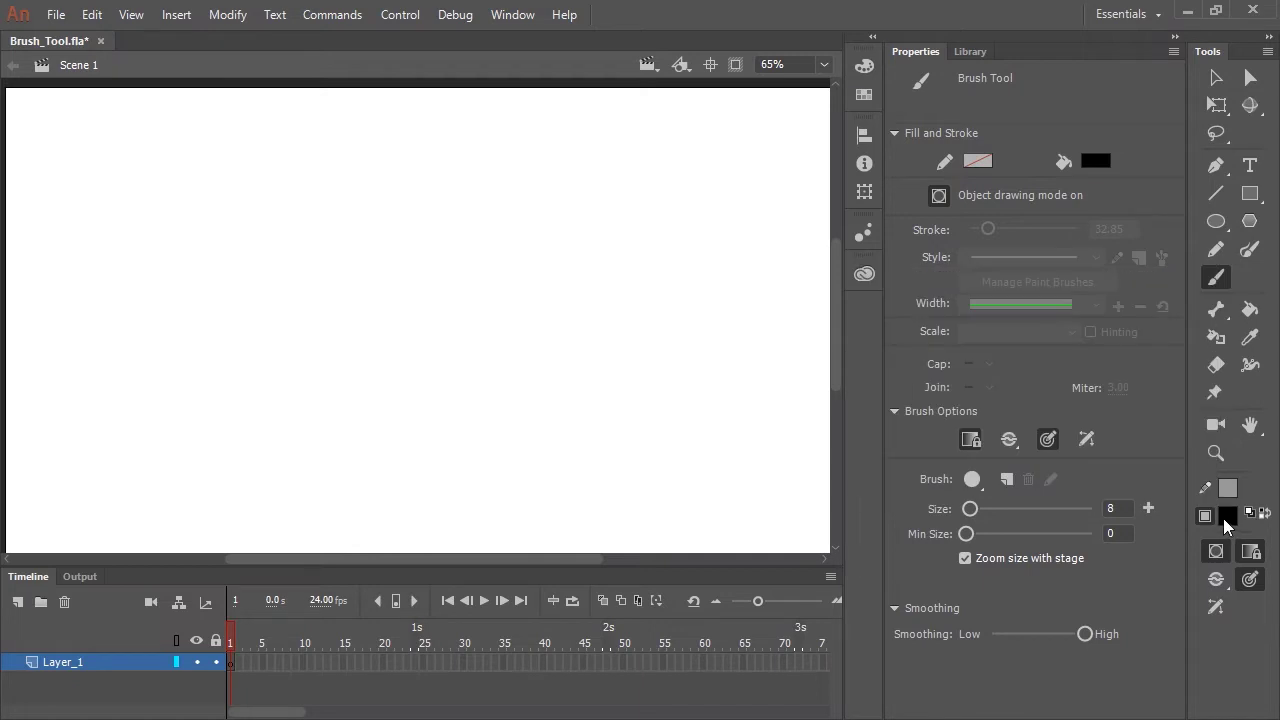
click(864, 65)
drag(693, 266, 663, 295)
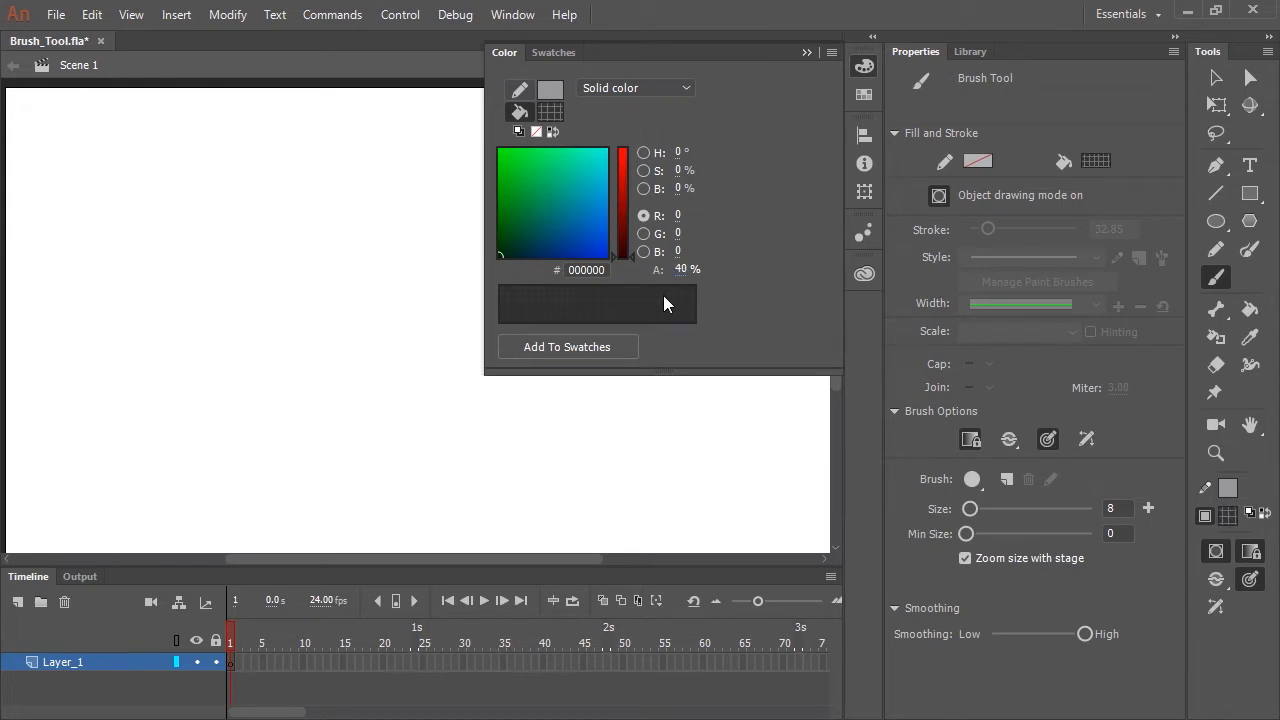
click(812, 56)
Sketch the head oval with thin horizontal and vertical guide lines, redoing a too-thick stroke
drag(268, 318, 292, 268)
mouse_move(541, 265)
mouse_down()
mouse_move(262, 311)
mouse_move(516, 284)
mouse_up()
key(ctrl+z)
drag(373, 213, 346, 397)
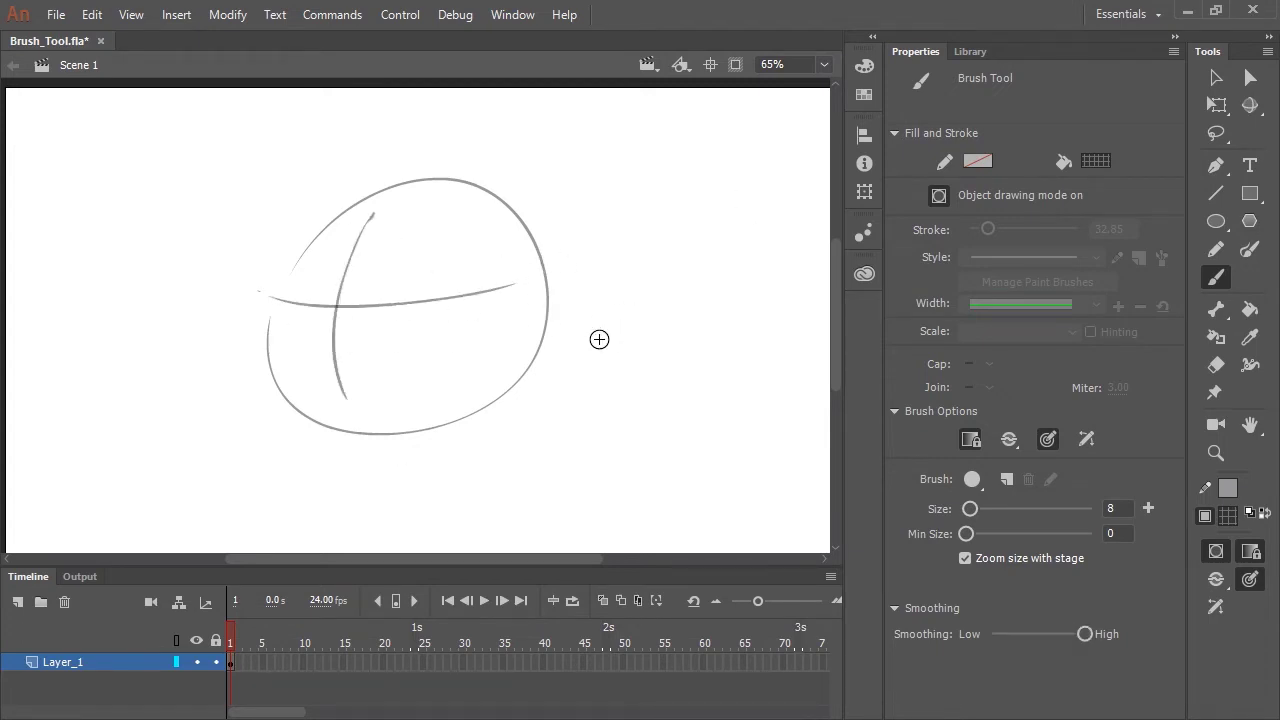
click(1217, 552)
Sketch the hairline, face sides, closed eyes, nose and lips
mouse_move(486, 207)
mouse_down()
mouse_move(205, 297)
mouse_move(517, 486)
mouse_move(490, 532)
mouse_up()
mouse_move(352, 188)
mouse_down()
mouse_move(270, 358)
mouse_move(315, 420)
mouse_up()
mouse_move(382, 304)
mouse_down()
mouse_move(446, 258)
mouse_move(385, 303)
mouse_move(493, 289)
mouse_up()
mouse_move(297, 302)
mouse_down()
mouse_move(341, 314)
mouse_move(313, 346)
mouse_move(320, 357)
mouse_move(371, 360)
mouse_move(320, 372)
mouse_up()
mouse_move(570, 190)
mouse_down()
mouse_move(656, 323)
mouse_move(683, 471)
mouse_up()
Add the neck, shoulder, bangs and long hair strands around the face
mouse_move(430, 428)
mouse_down()
mouse_move(415, 505)
mouse_move(416, 476)
mouse_move(346, 548)
mouse_up()
drag(548, 186, 205, 174)
drag(518, 124, 300, 108)
drag(490, 205, 212, 320)
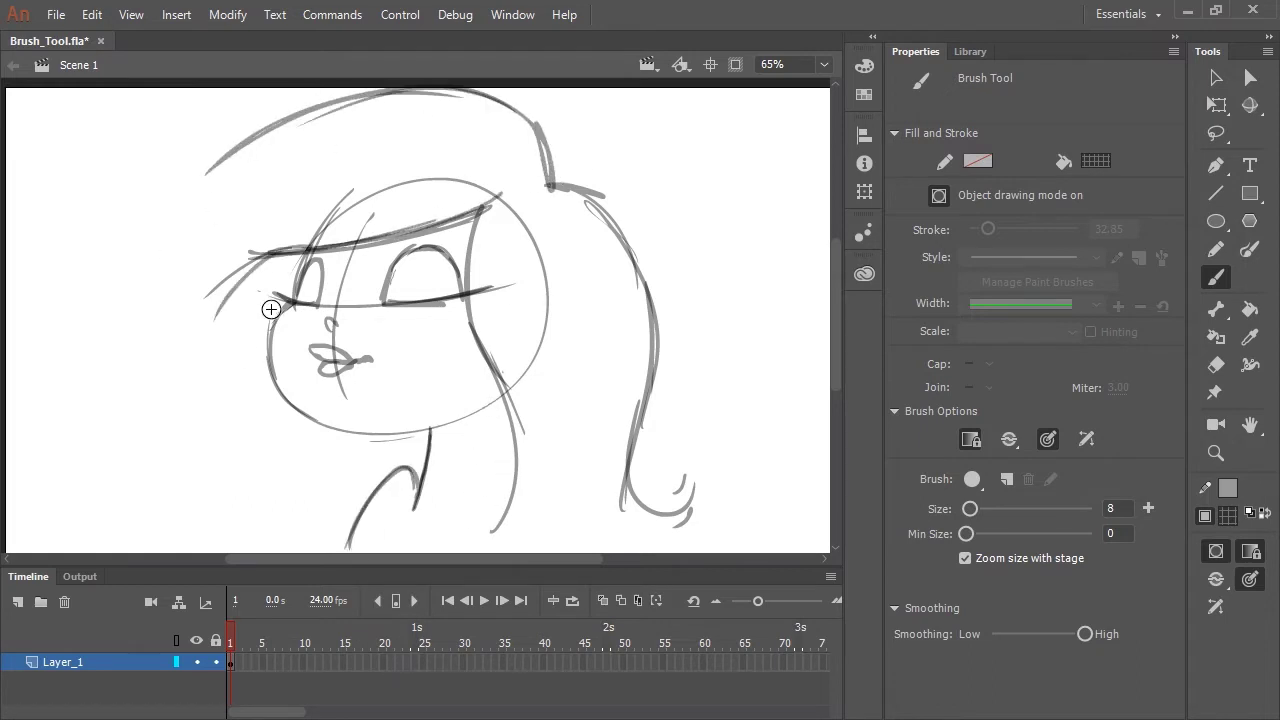
drag(284, 248, 190, 318)
mouse_move(248, 252)
mouse_down()
mouse_move(260, 460)
mouse_move(290, 530)
mouse_up()
drag(272, 120, 155, 548)
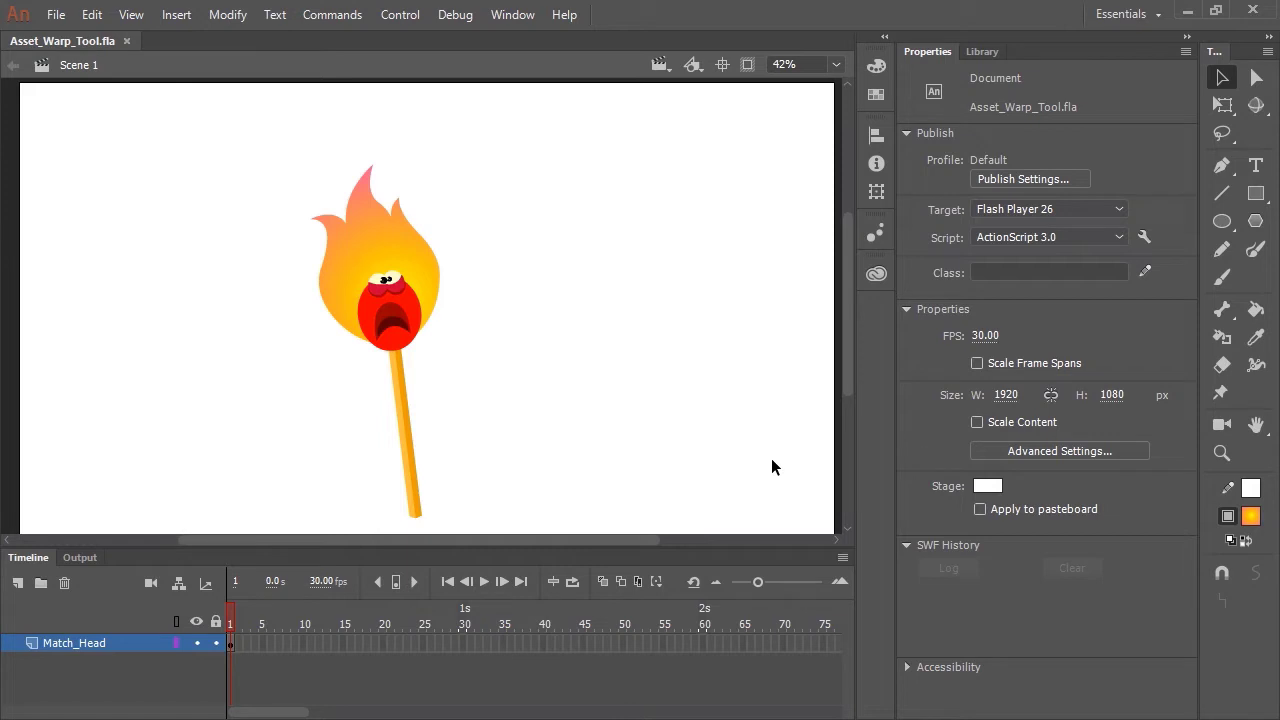
Edit inside the Matchstick symbol and toggle Layer_3's visibility to confirm it holds the flame
click(426, 285)
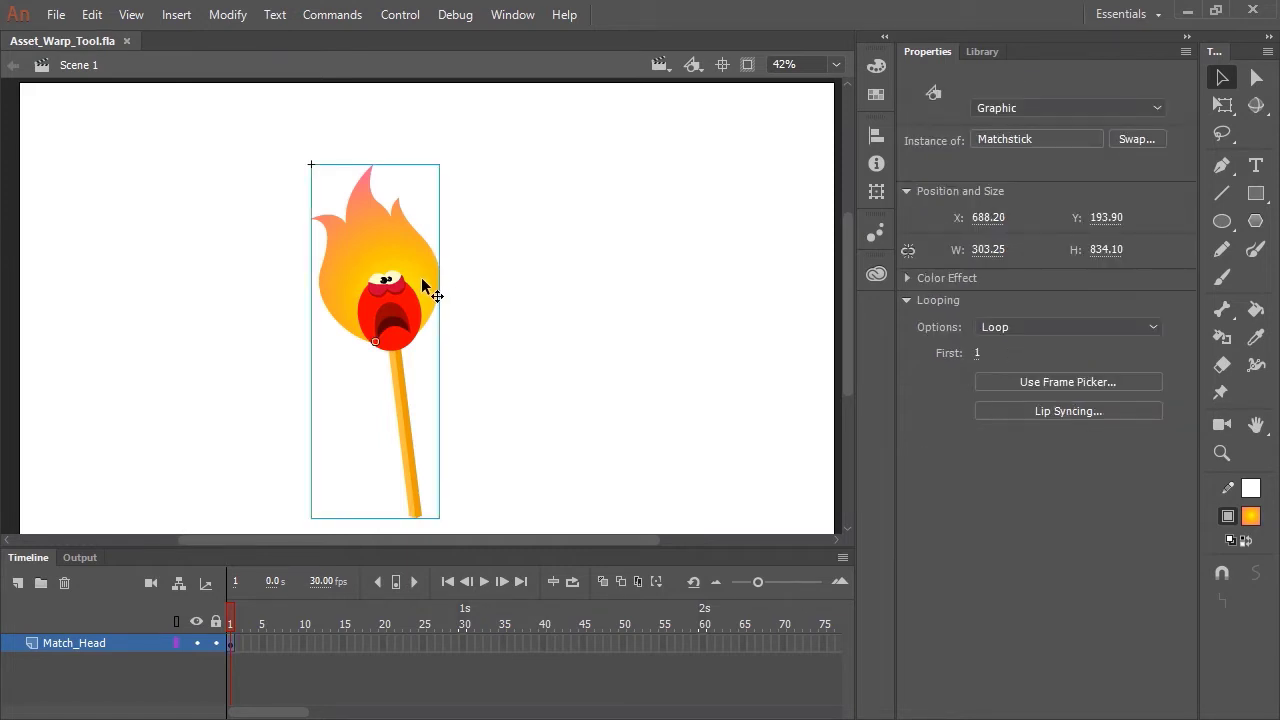
double_click(421, 285)
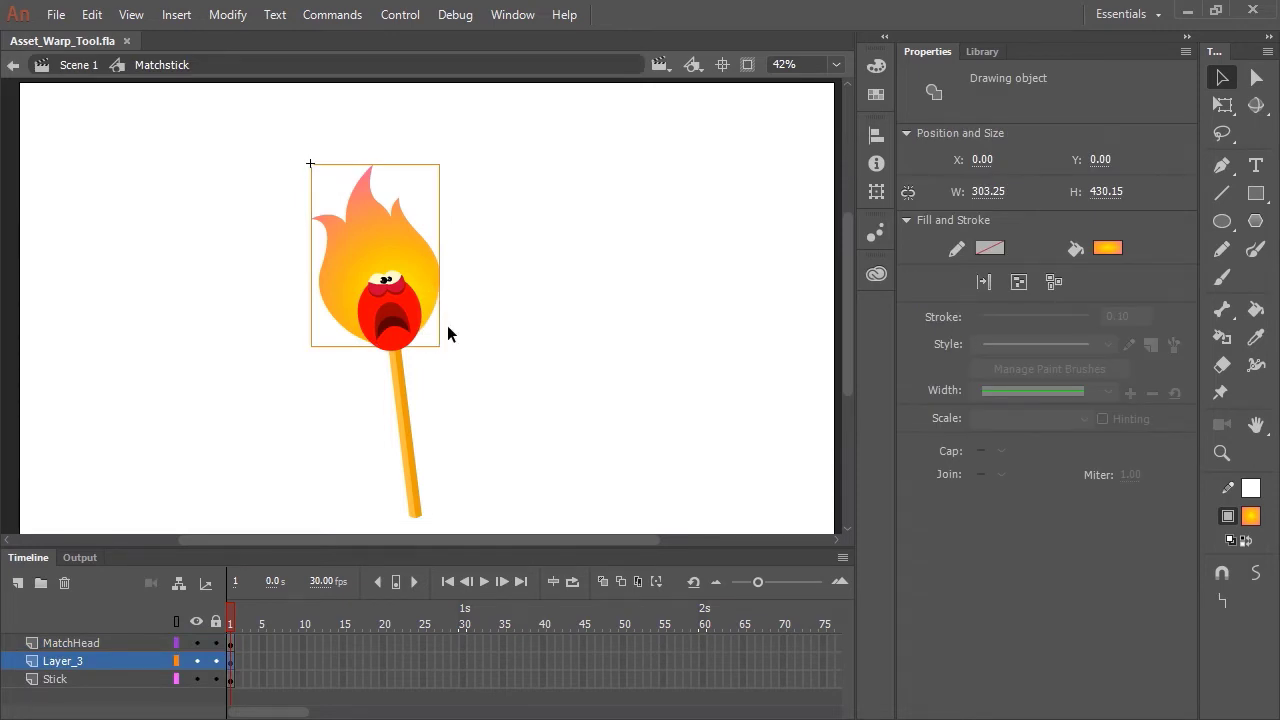
click(203, 655)
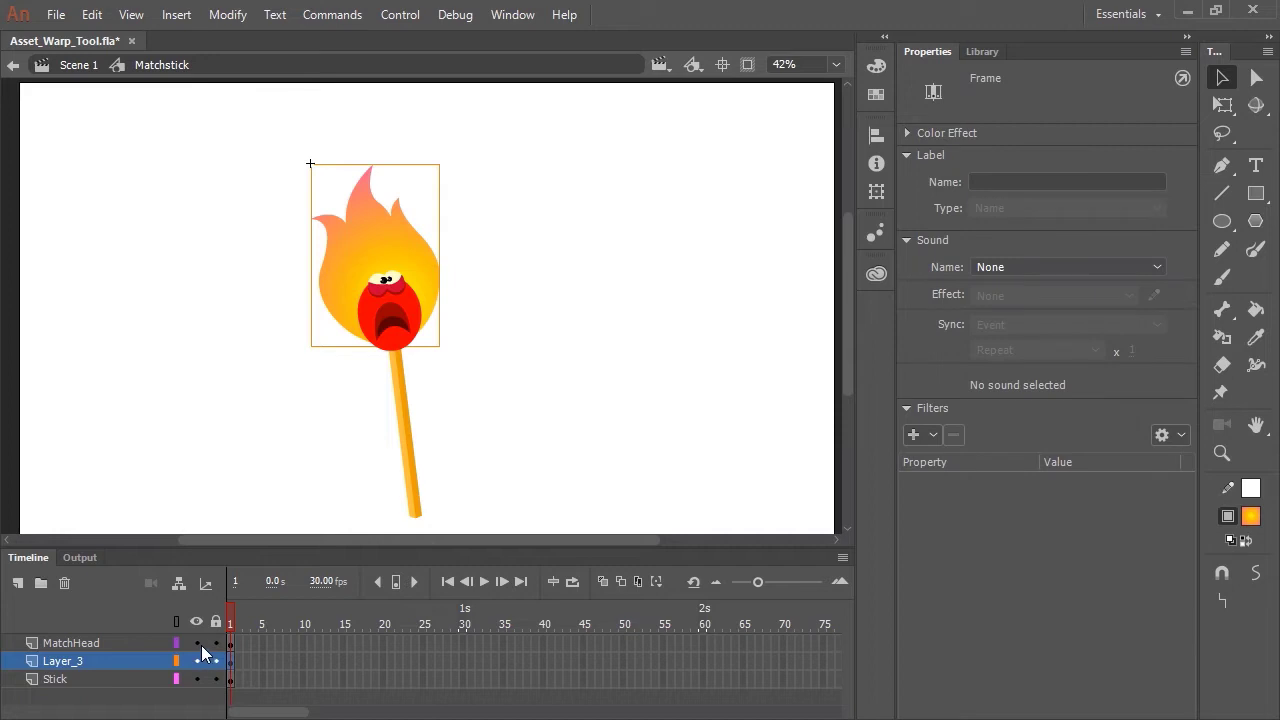
click(197, 661)
click(197, 661)
click(398, 318)
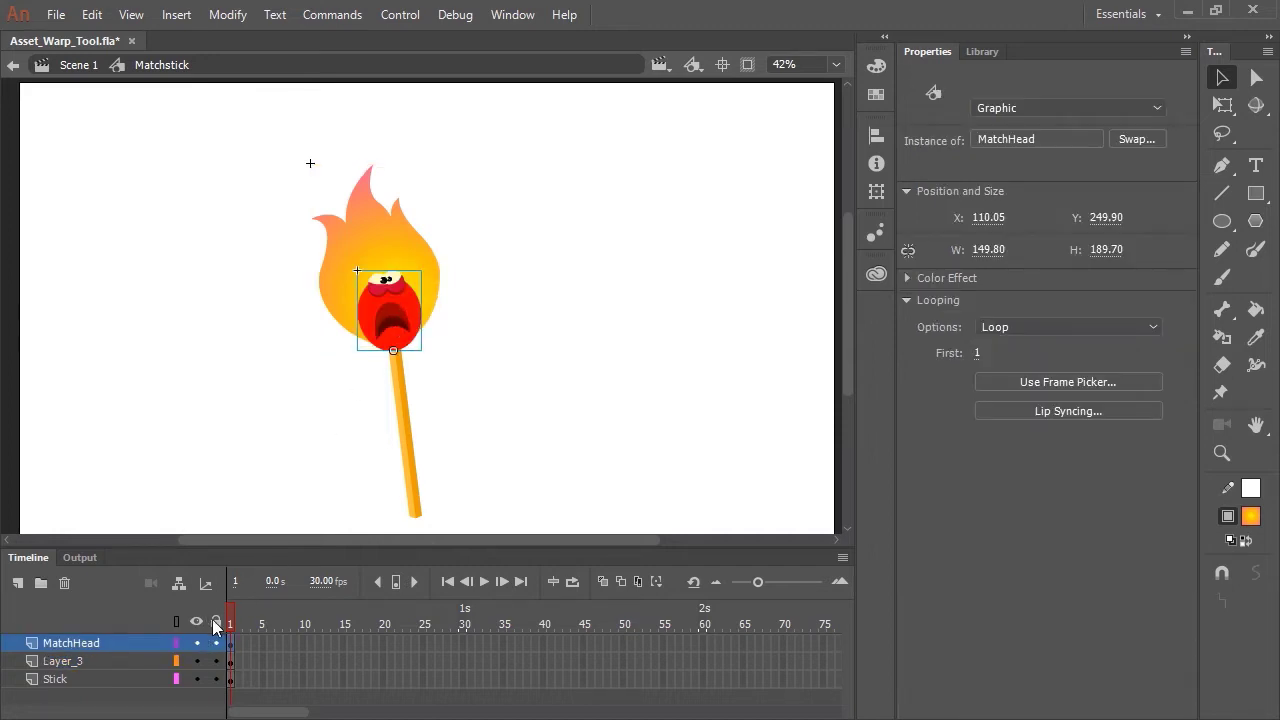
click(198, 662)
click(198, 662)
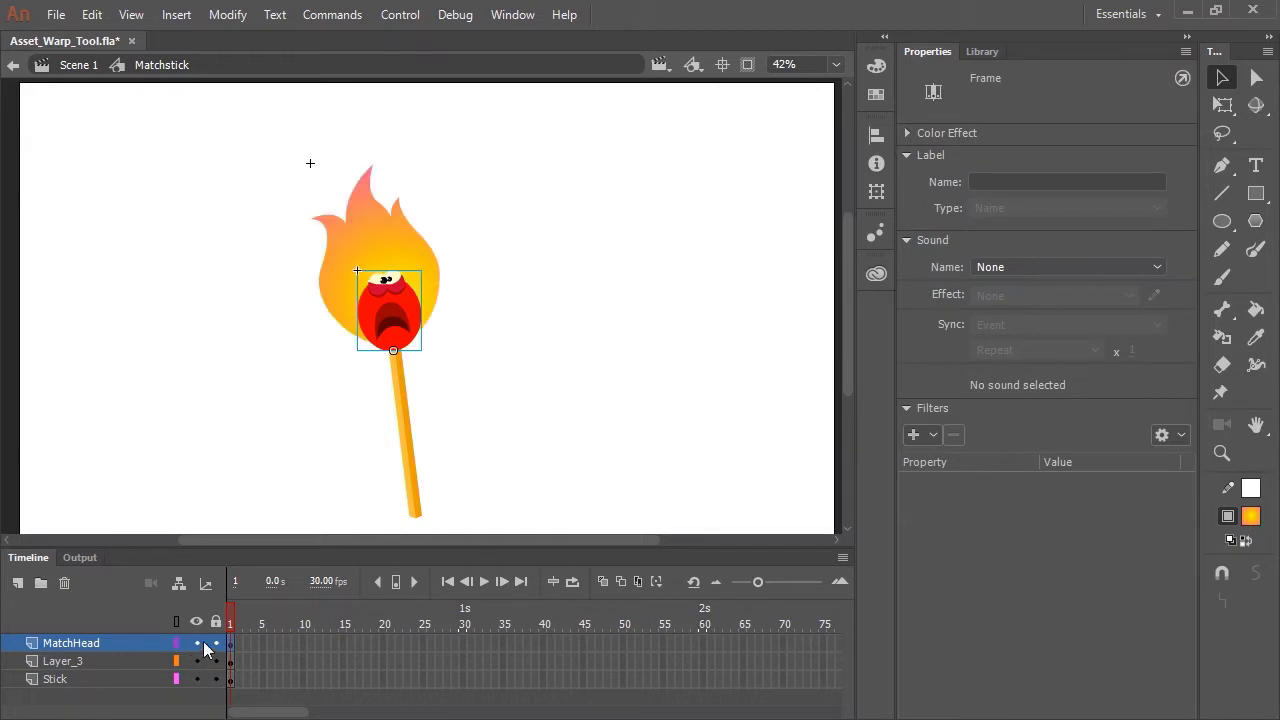
Rename Layer_3 to Flame and lock the Stick and MatchHead layers
double_click(80, 662)
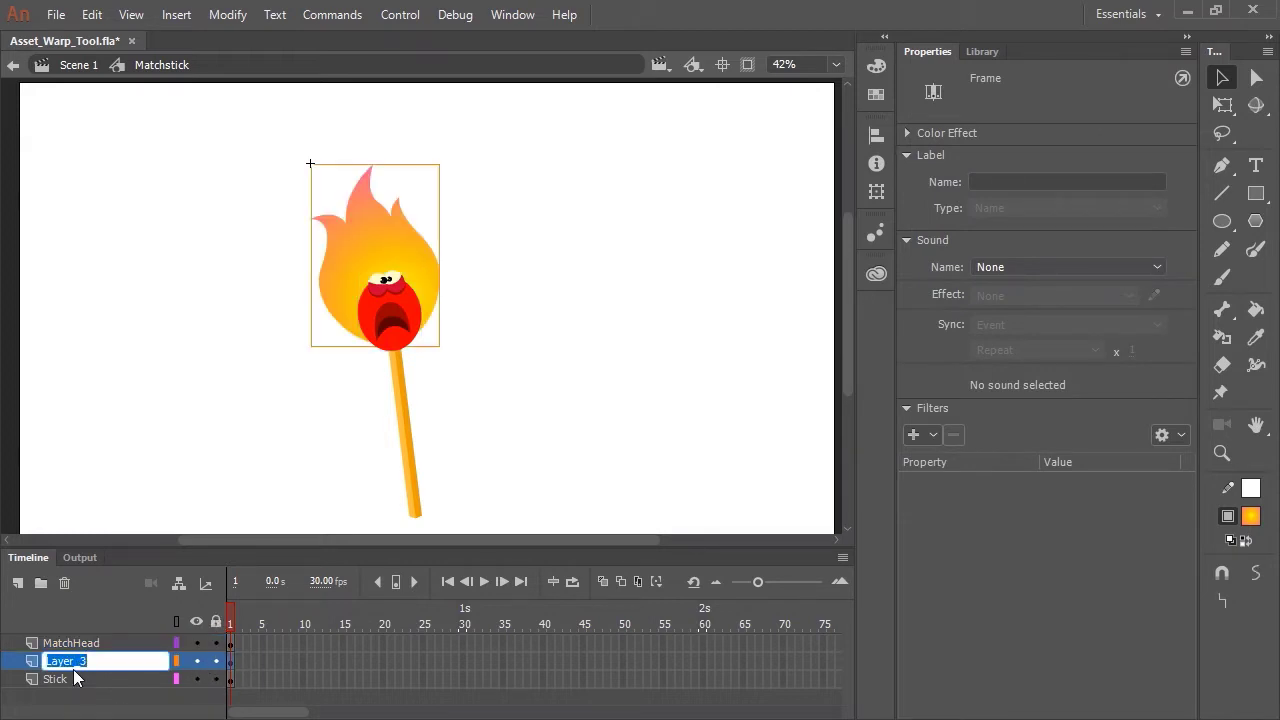
text(Flame)
key(Return)
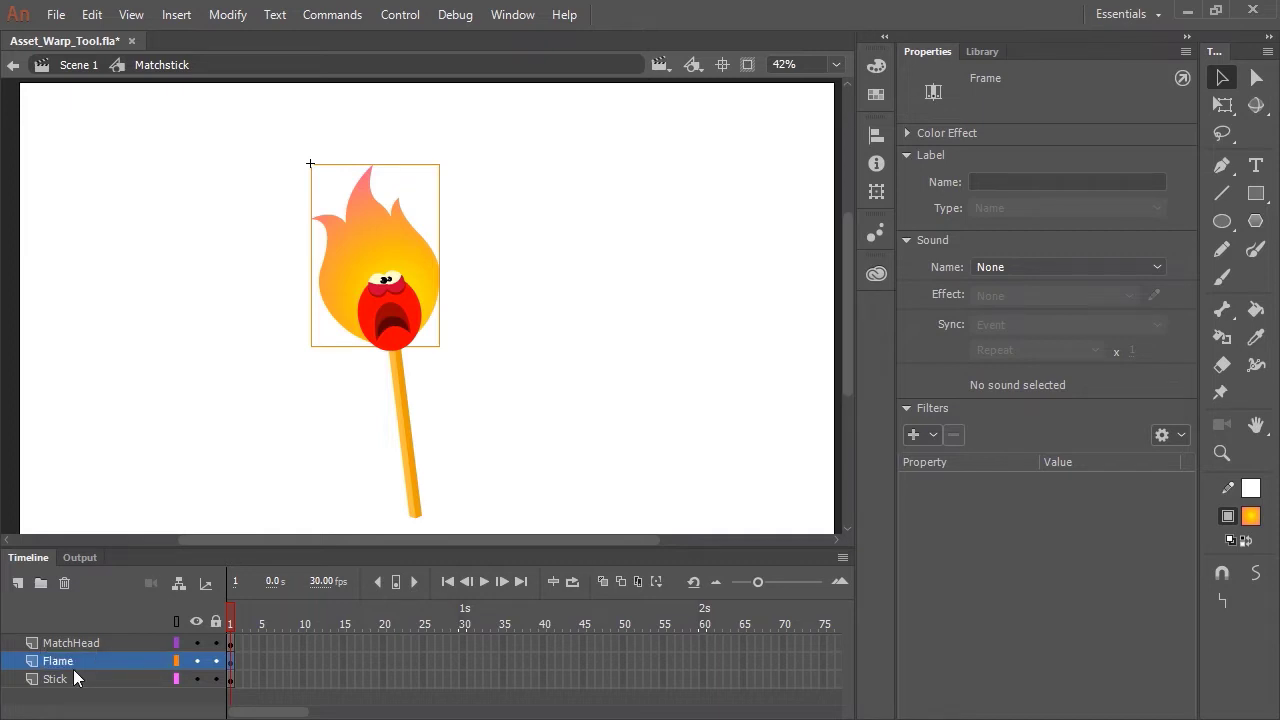
click(155, 681)
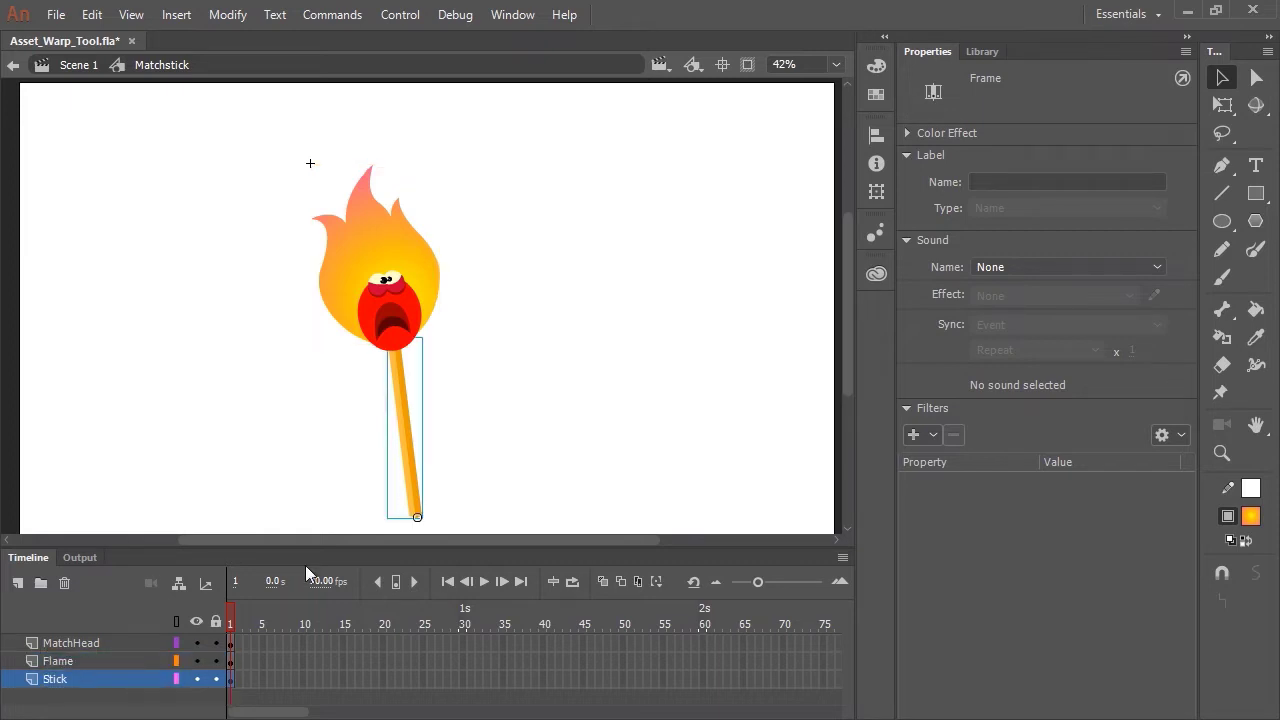
click(215, 679)
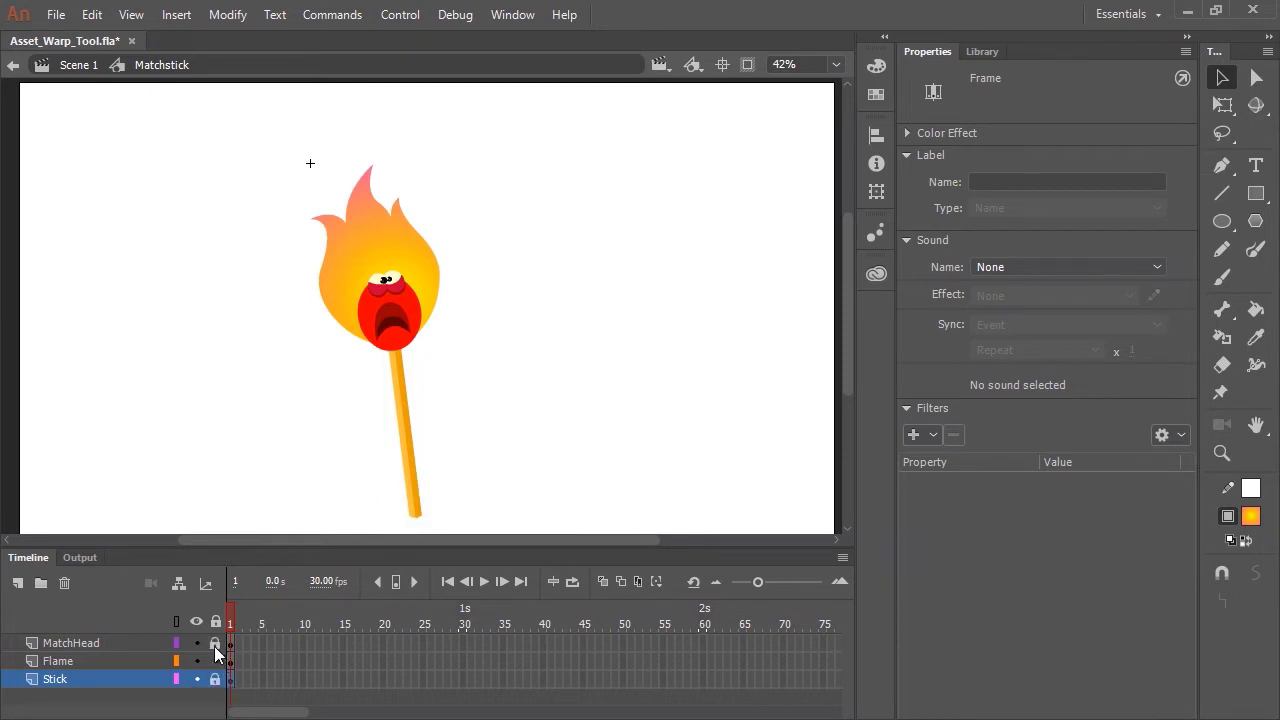
click(214, 644)
Show the head and stick layers as outlines, zoom in, and select the flame for the Asset Warp Tool
alt+click(172, 660)
key(ctrl+=)
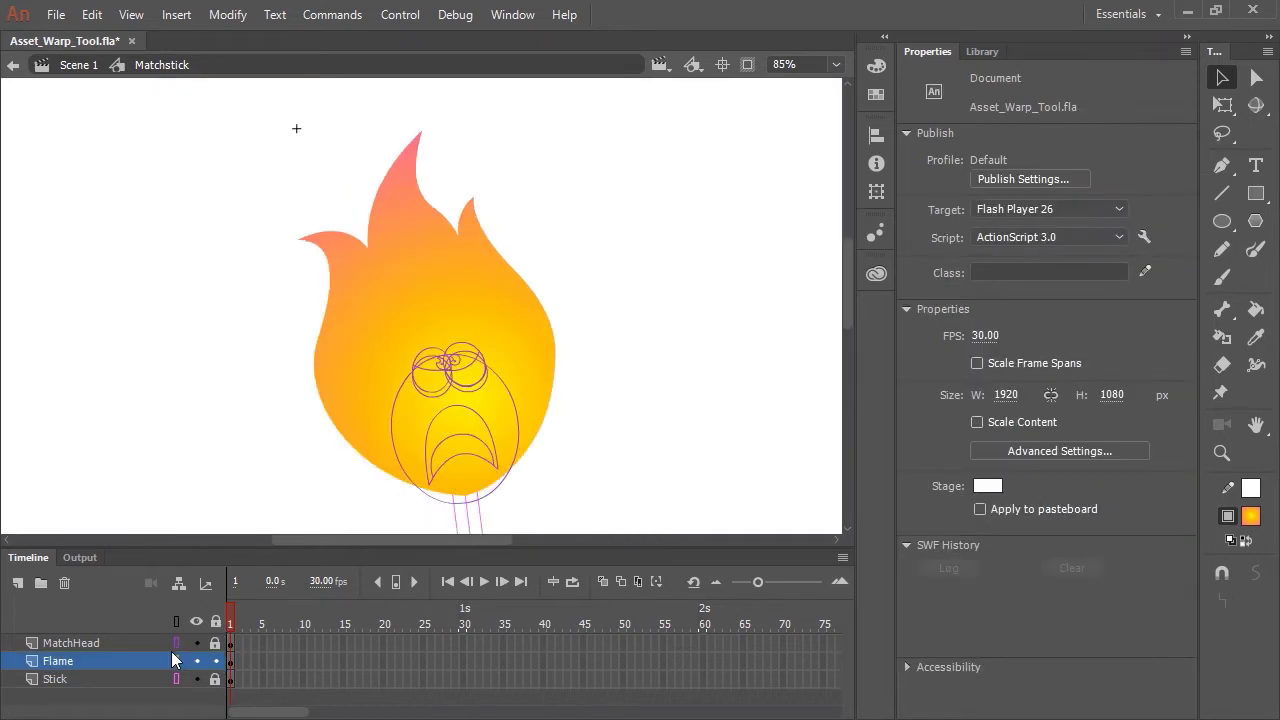
click(514, 350)
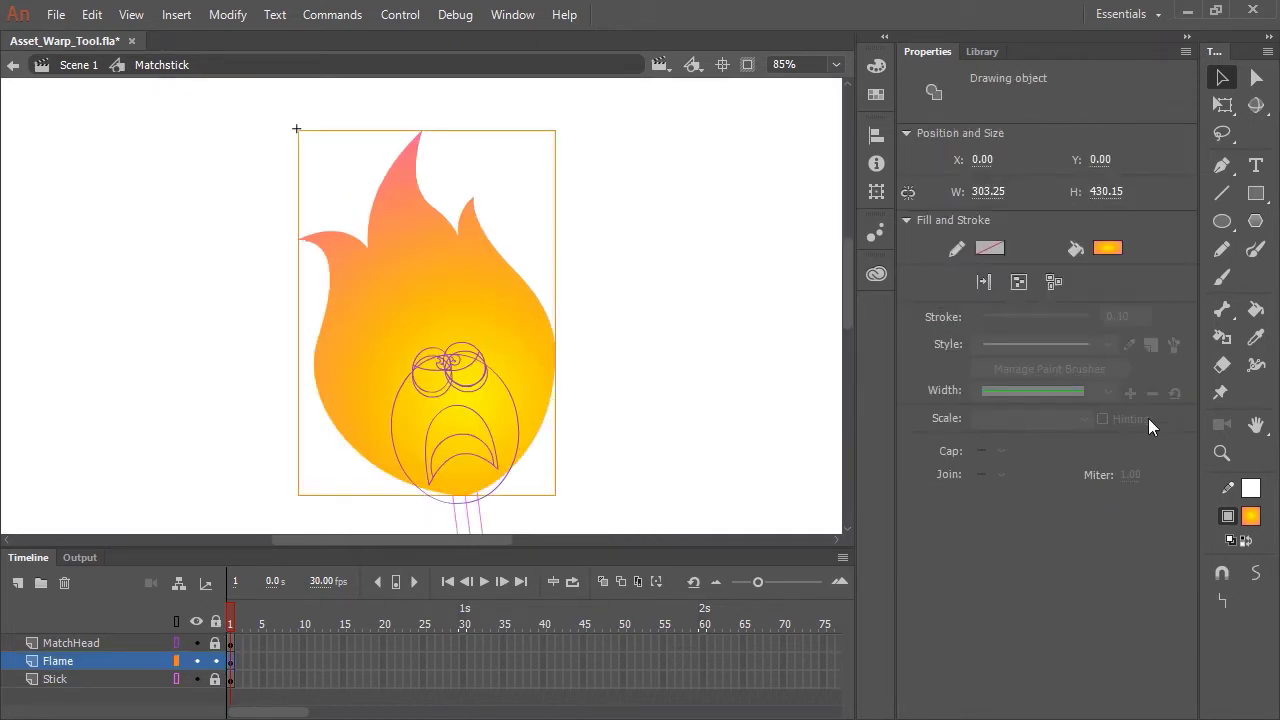
click(1224, 396)
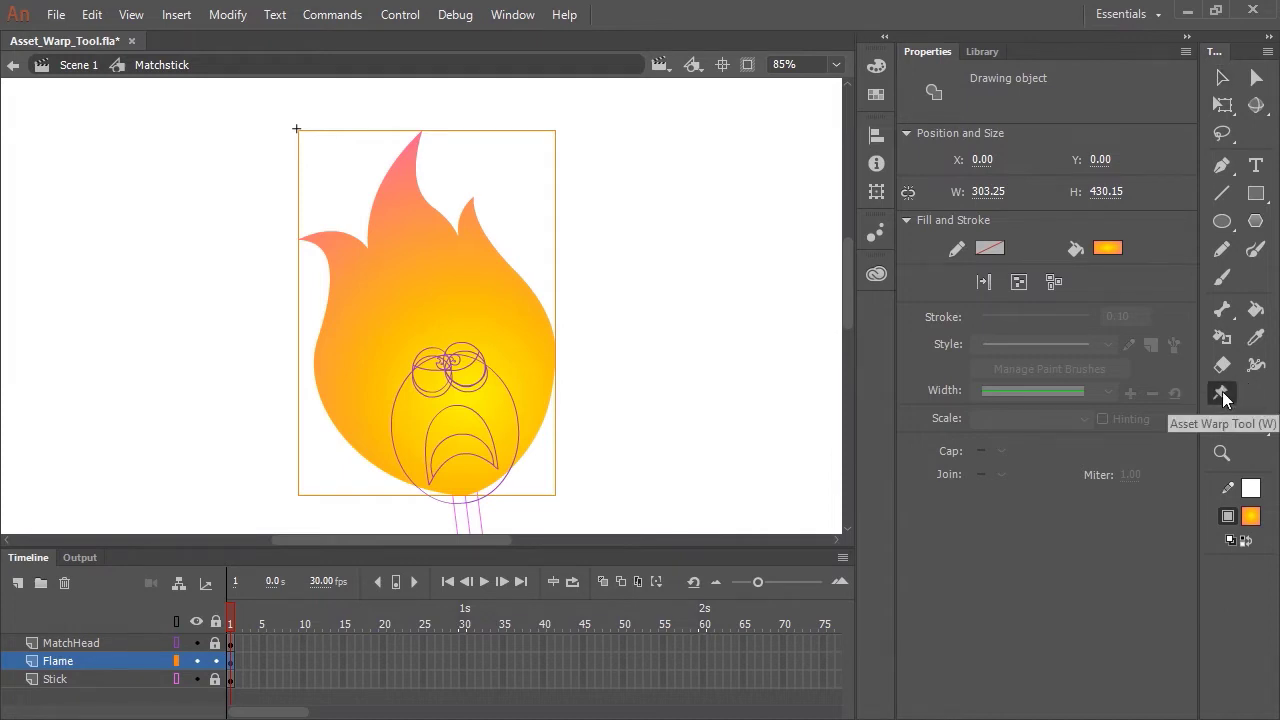
Place ten warp pins across the flame's base, edges, tips and centre, and extend all layers to frame 10
click(471, 470)
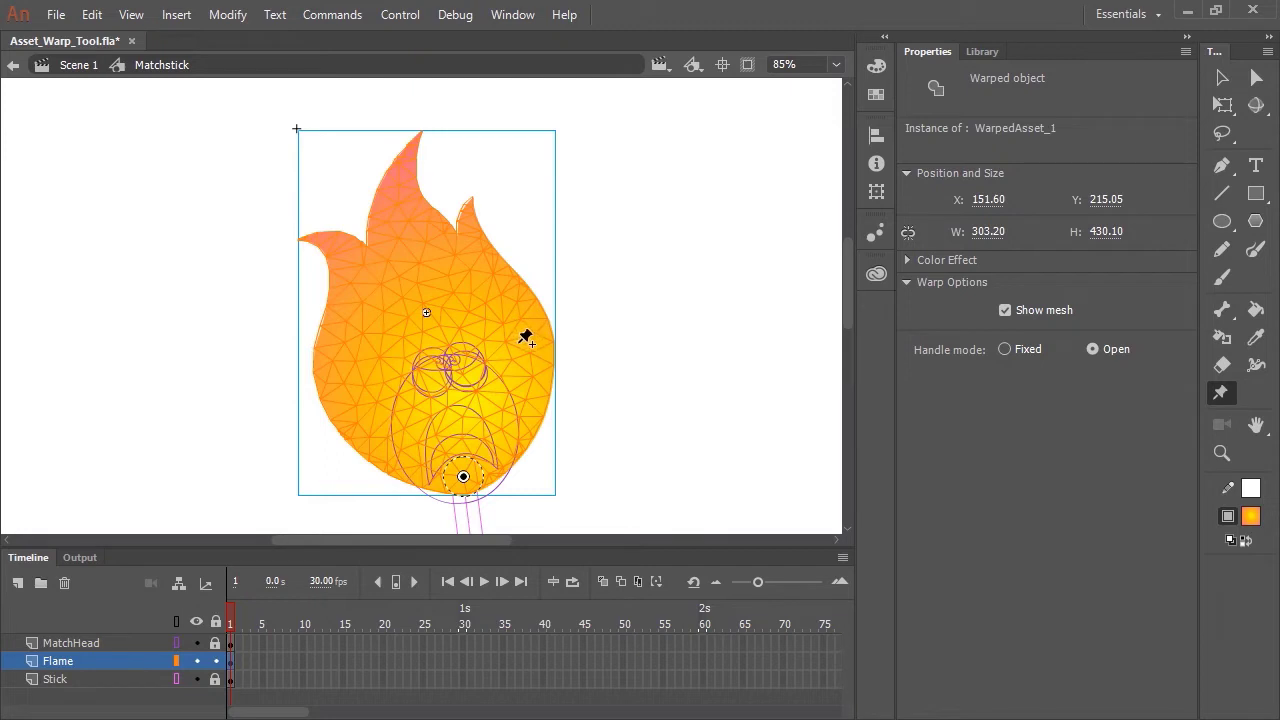
click(530, 359)
click(342, 392)
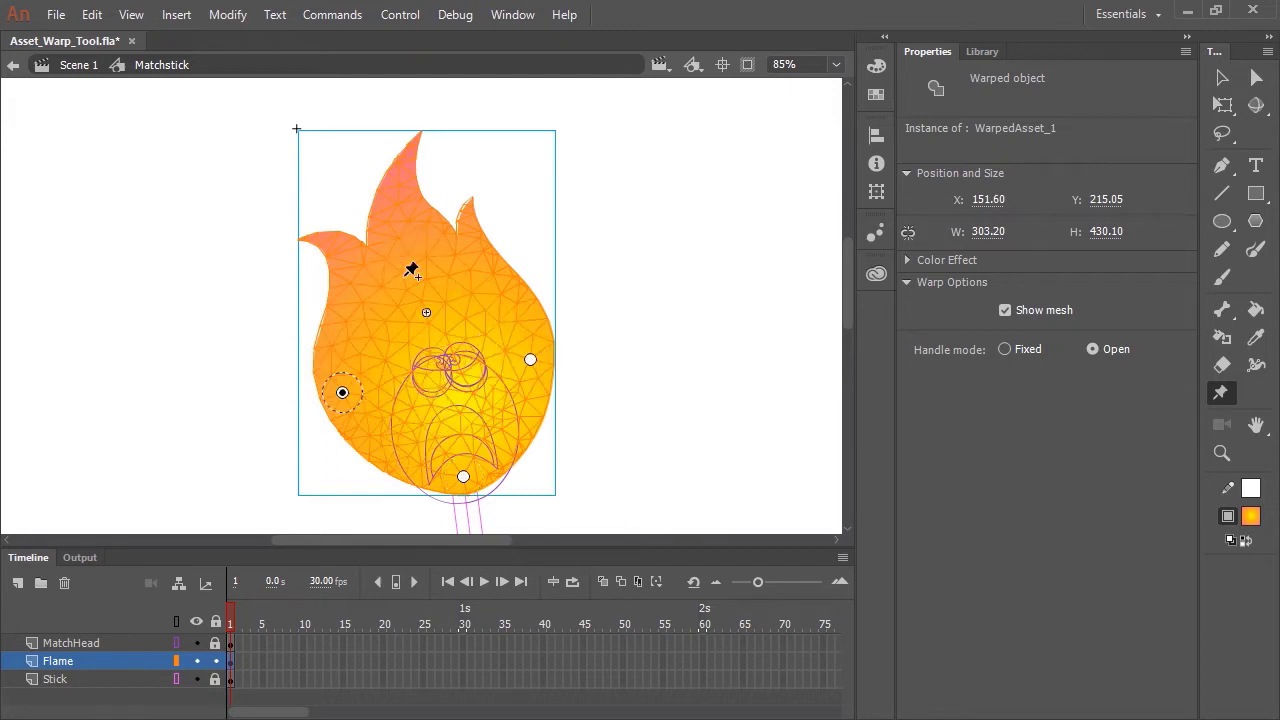
click(476, 277)
click(470, 209)
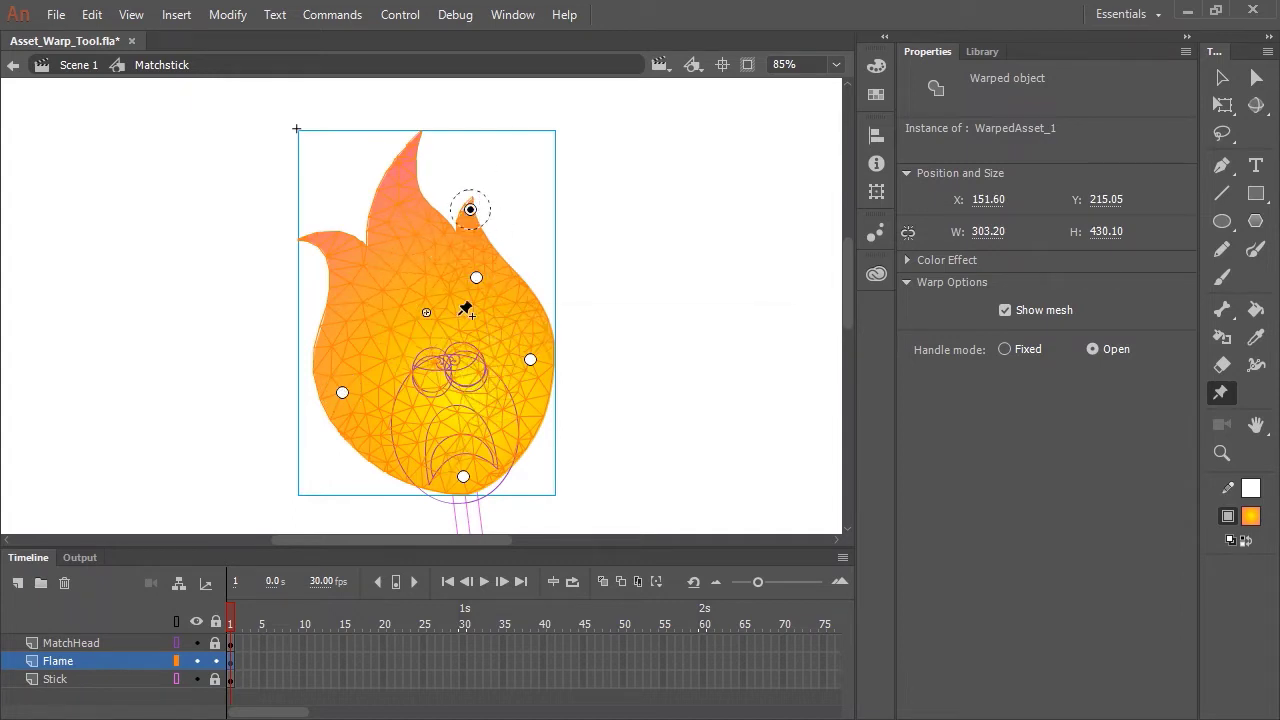
click(434, 331)
click(410, 156)
click(317, 238)
click(407, 236)
click(352, 311)
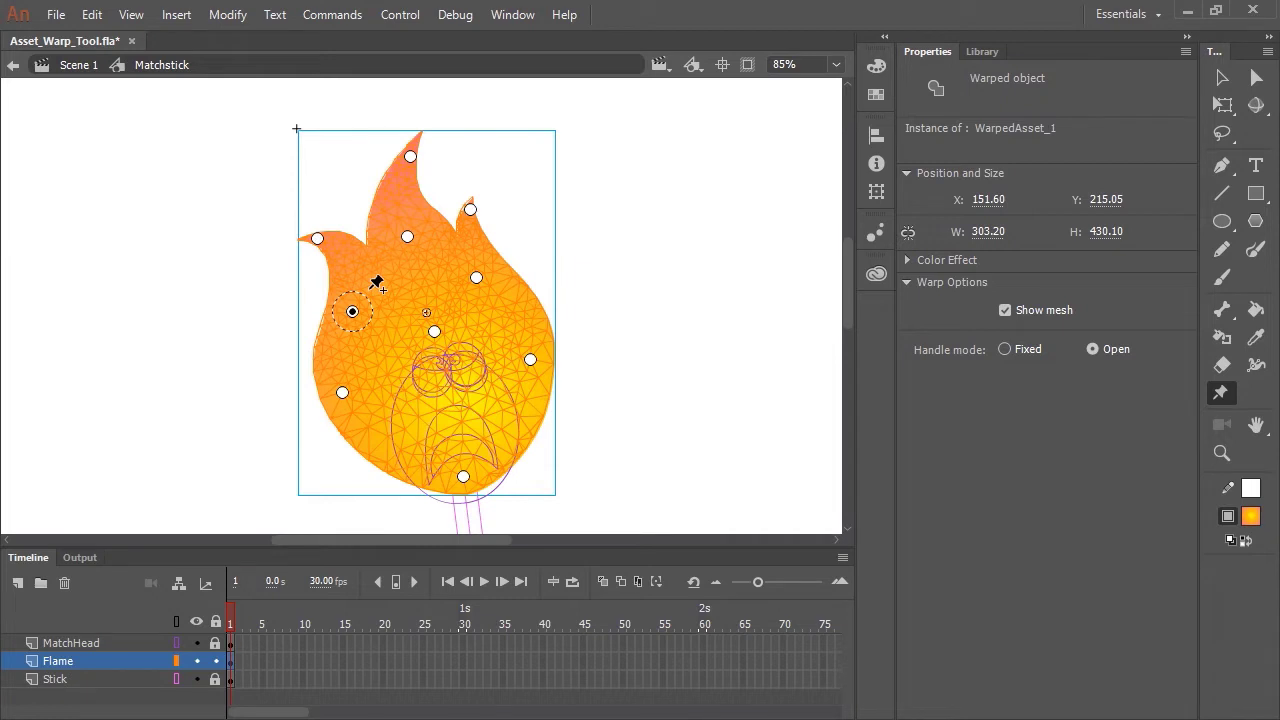
click(246, 663)
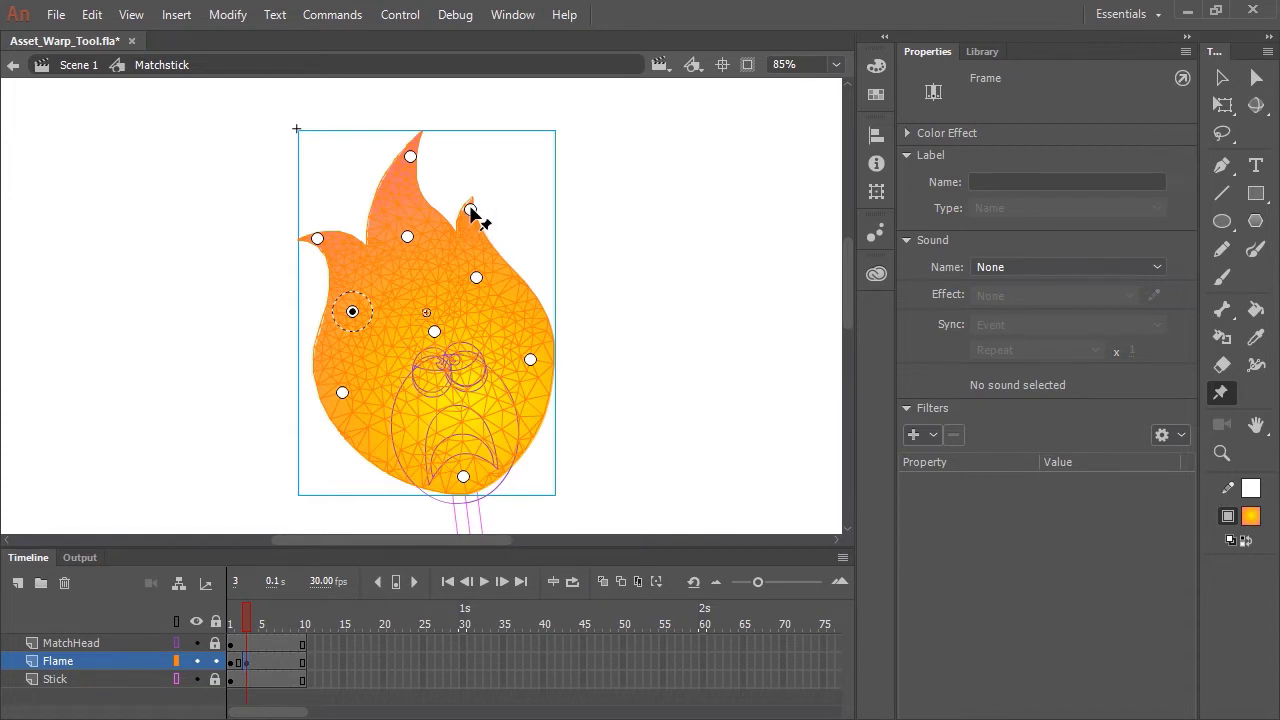
Zoom in closer to inspect the warped flame
key(ctrl+=)
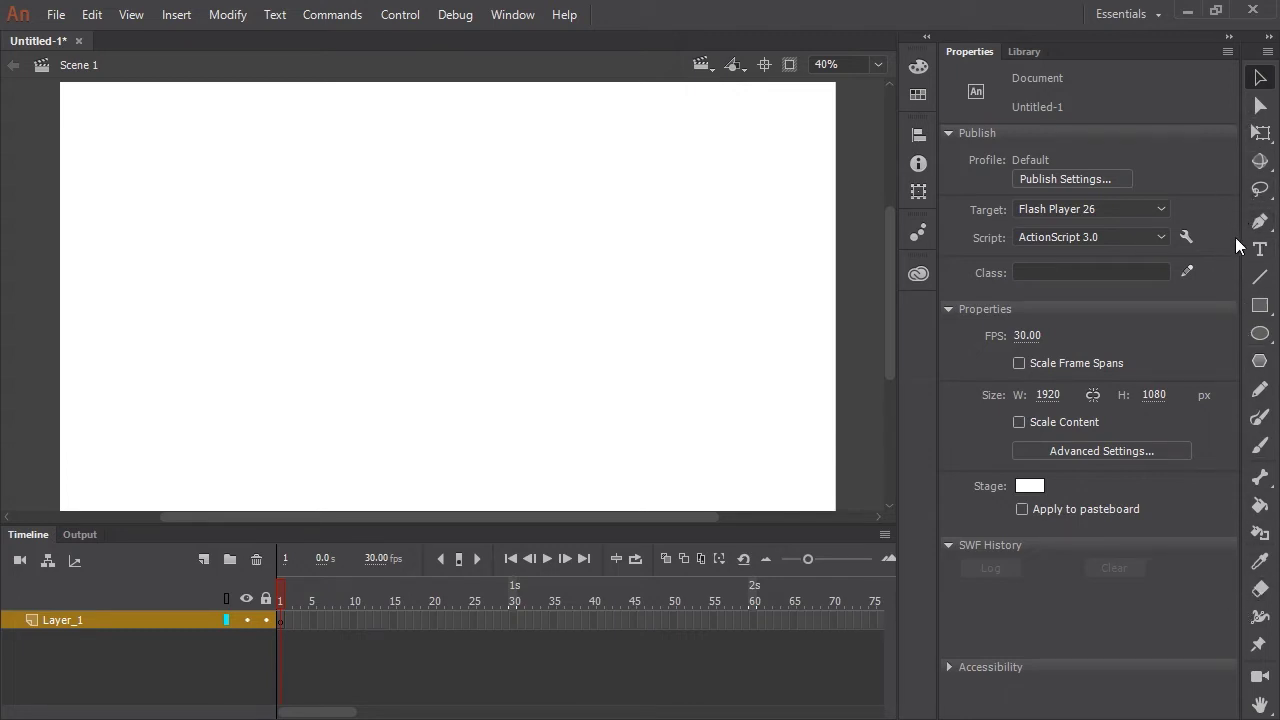
Narrow the side panel so the Tools bar widens into two columns
drag(1234, 236, 1199, 236)
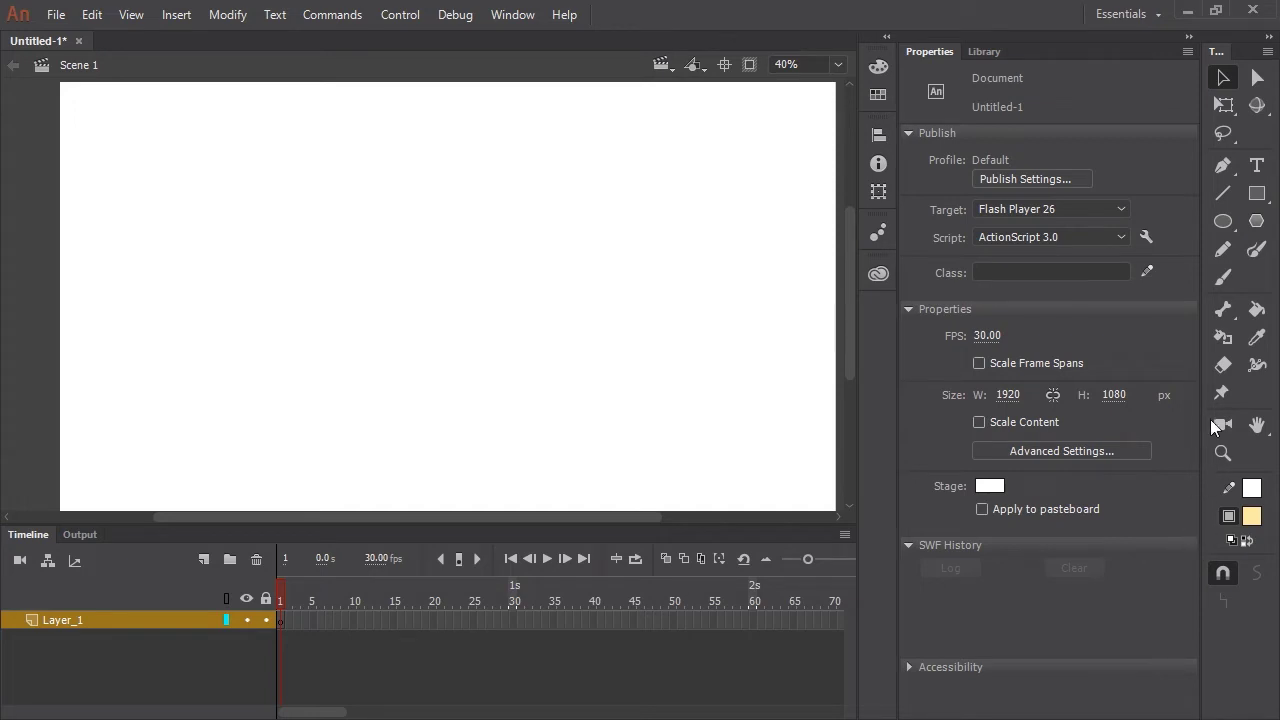
Switch to the Rectangle Primitive Tool and set its corner radius to 0
click(1257, 196)
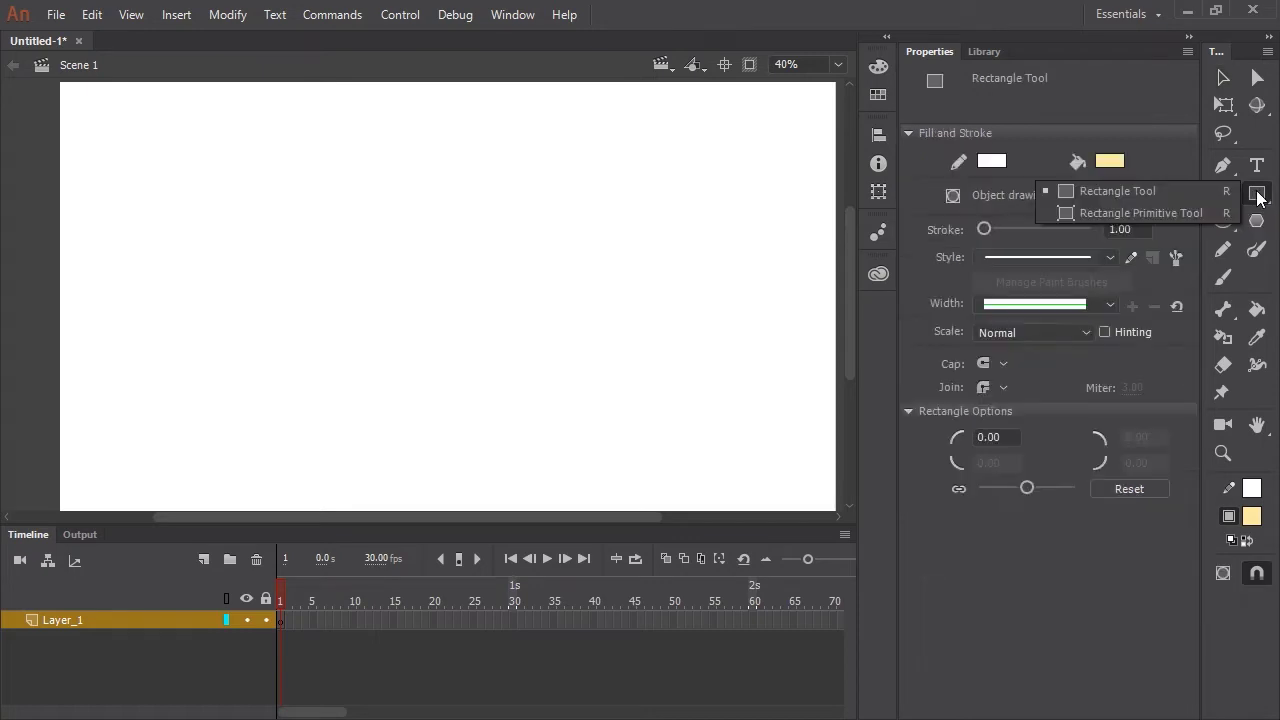
click(1159, 212)
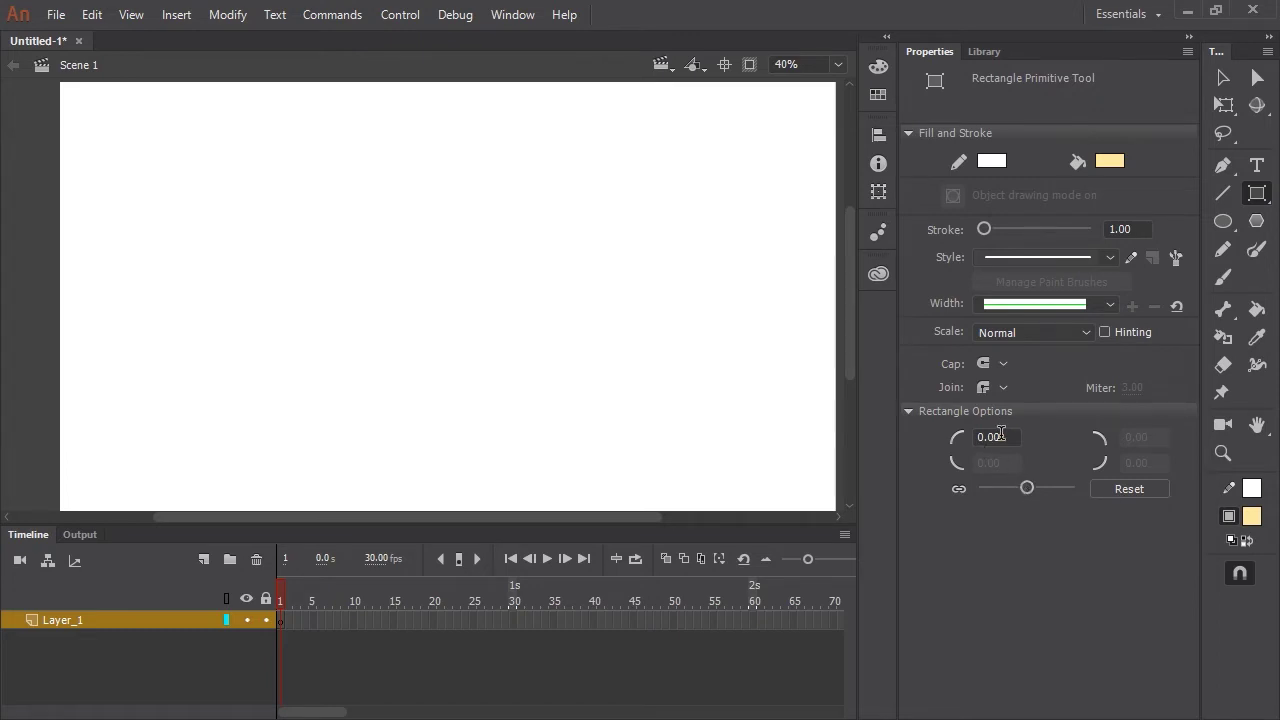
mouse_move(1027, 487)
mouse_down()
mouse_move(1047, 487)
mouse_move(998, 490)
mouse_move(1031, 489)
mouse_up()
drag(1029, 491, 1027, 490)
text(0)
Draw a yellow rectangle primitive, round its corners, then delete it
drag(363, 188, 461, 324)
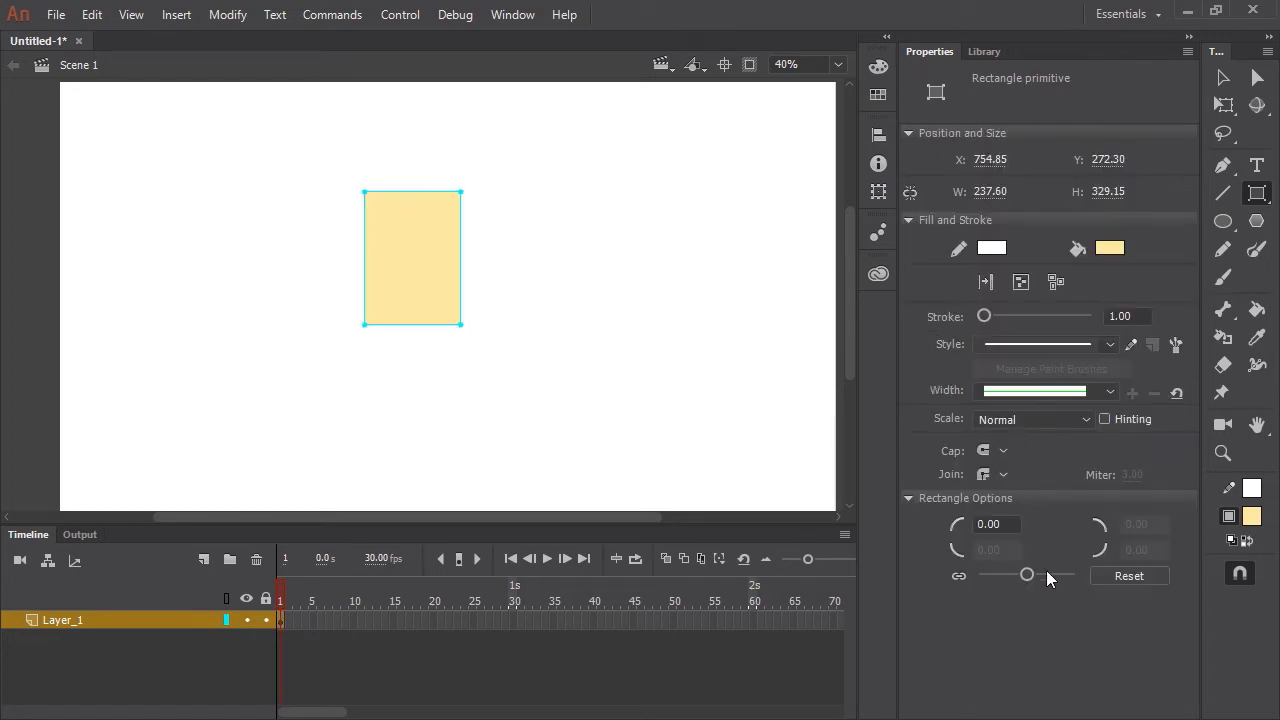
drag(1031, 575, 1085, 575)
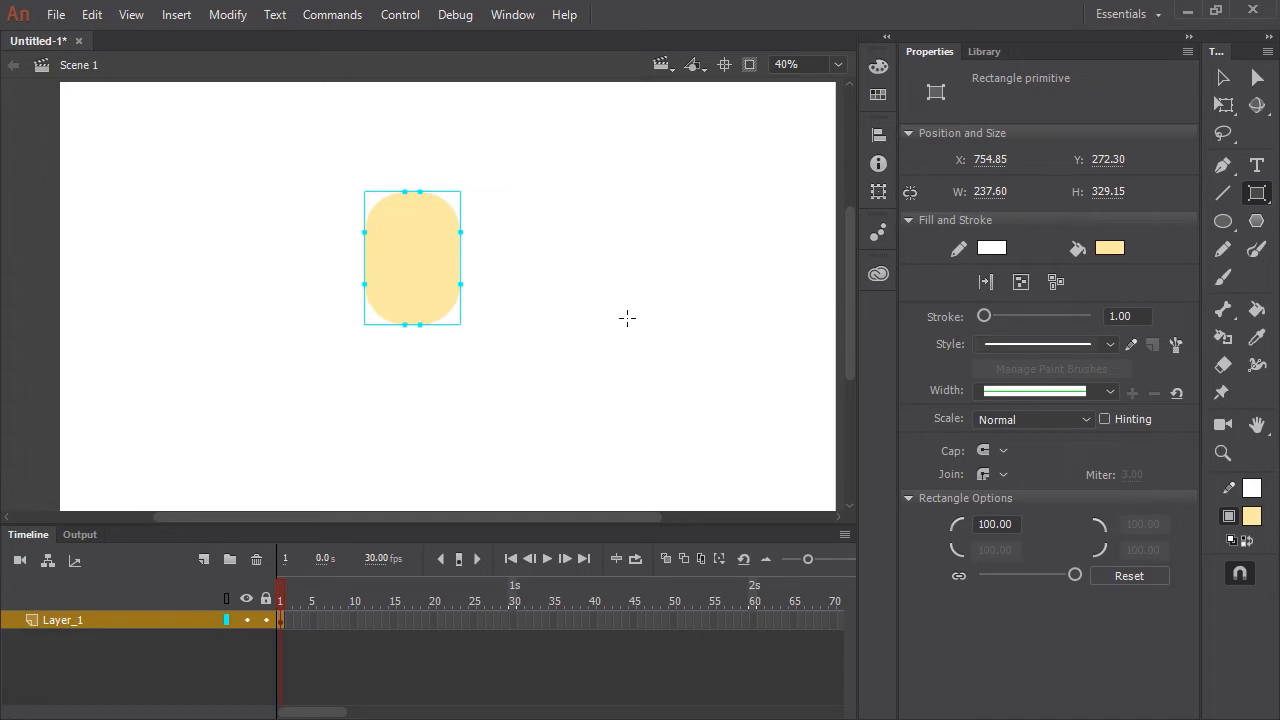
key(Delete)
Keep the Rectangle Primitive Tool and push the corner radius to its maximum of 100
drag(1257, 193, 1257, 193)
click(1225, 211)
drag(1030, 490, 1086, 495)
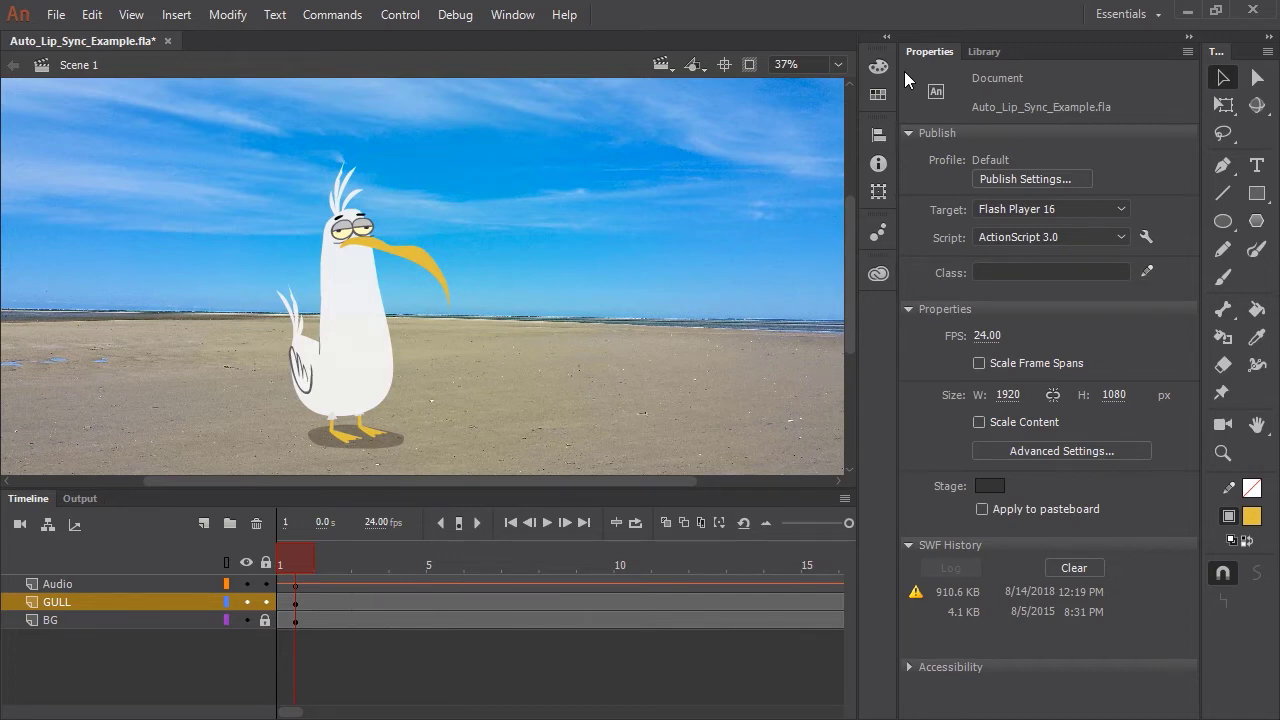
Enter the Gull symbol, scroll up to inspect its Audio layer, and select the gull's beak
click(428, 268)
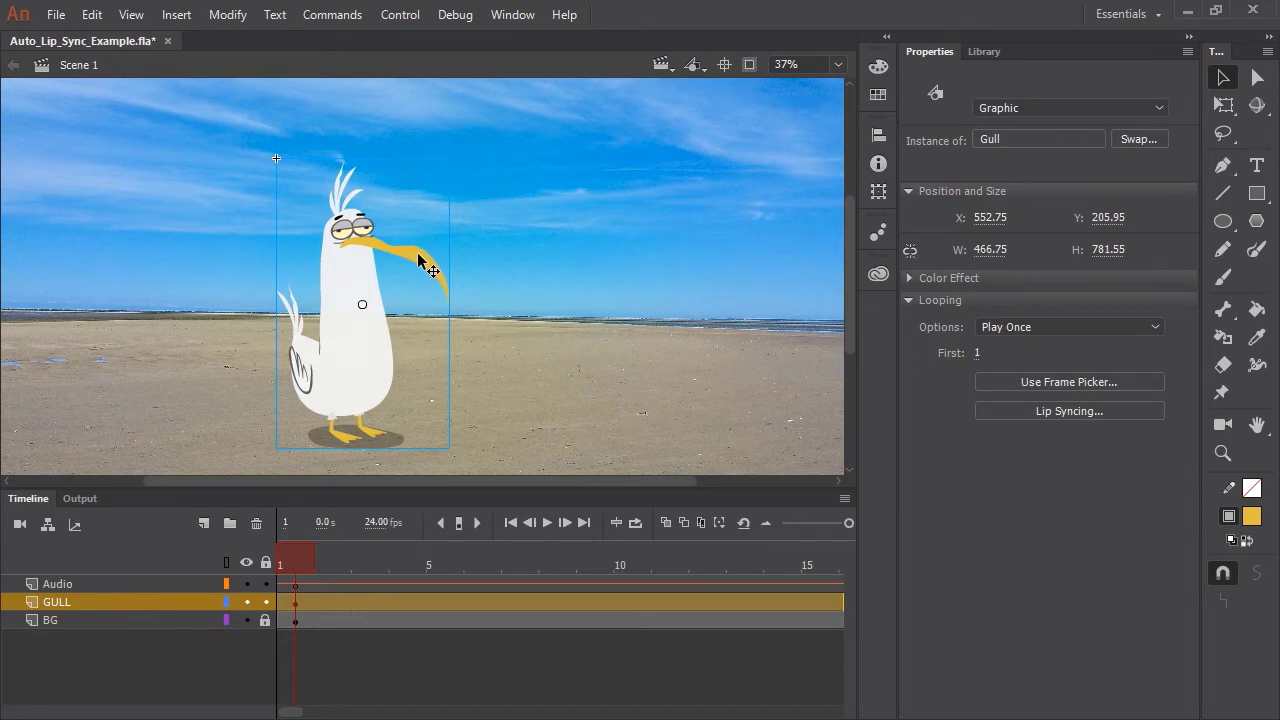
double_click(416, 259)
click(356, 354)
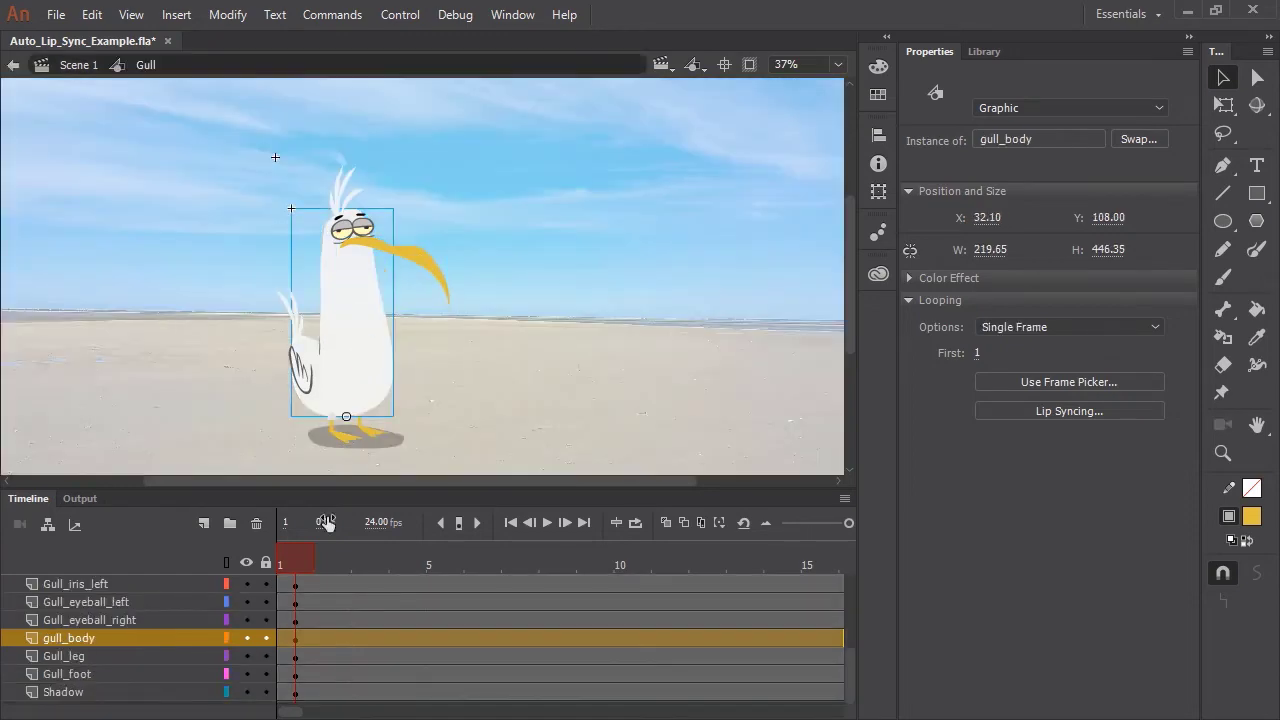
mouse_move(846, 659)
mouse_down()
mouse_move(851, 621)
mouse_move(848, 663)
mouse_up()
scroll(300, 620, up, 5)
click(285, 584)
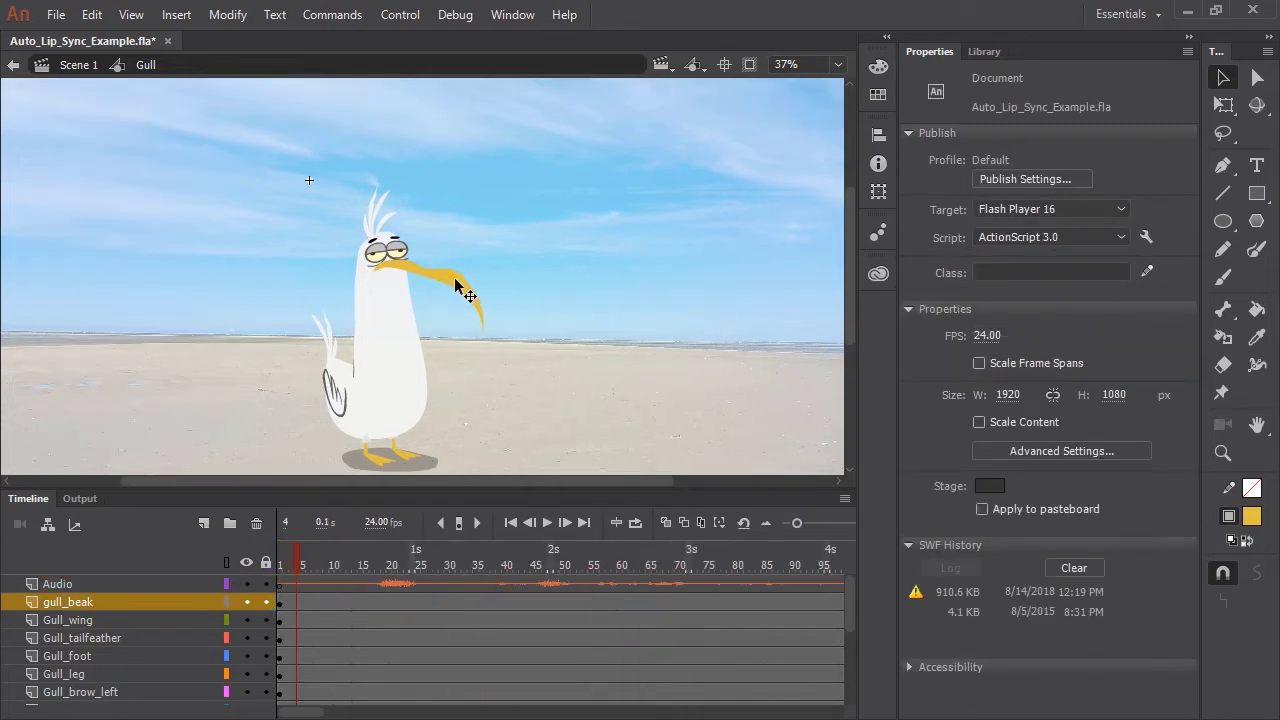
click(455, 287)
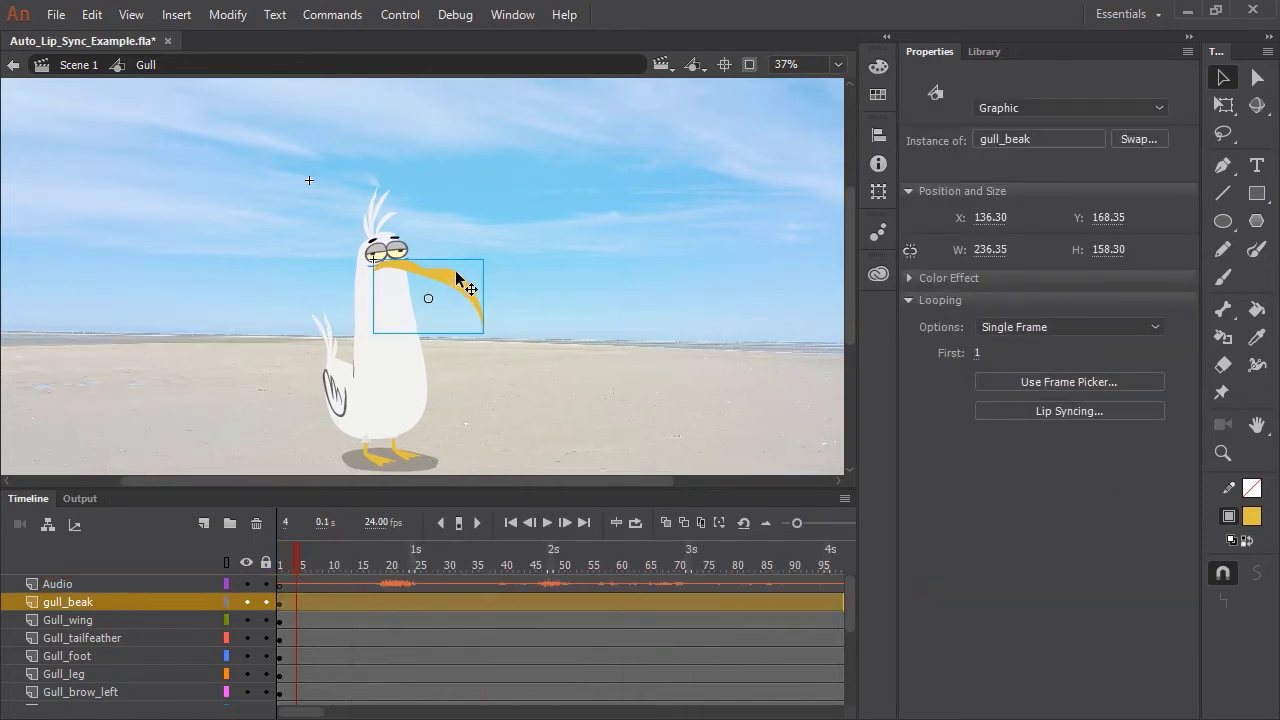
double_click(467, 293)
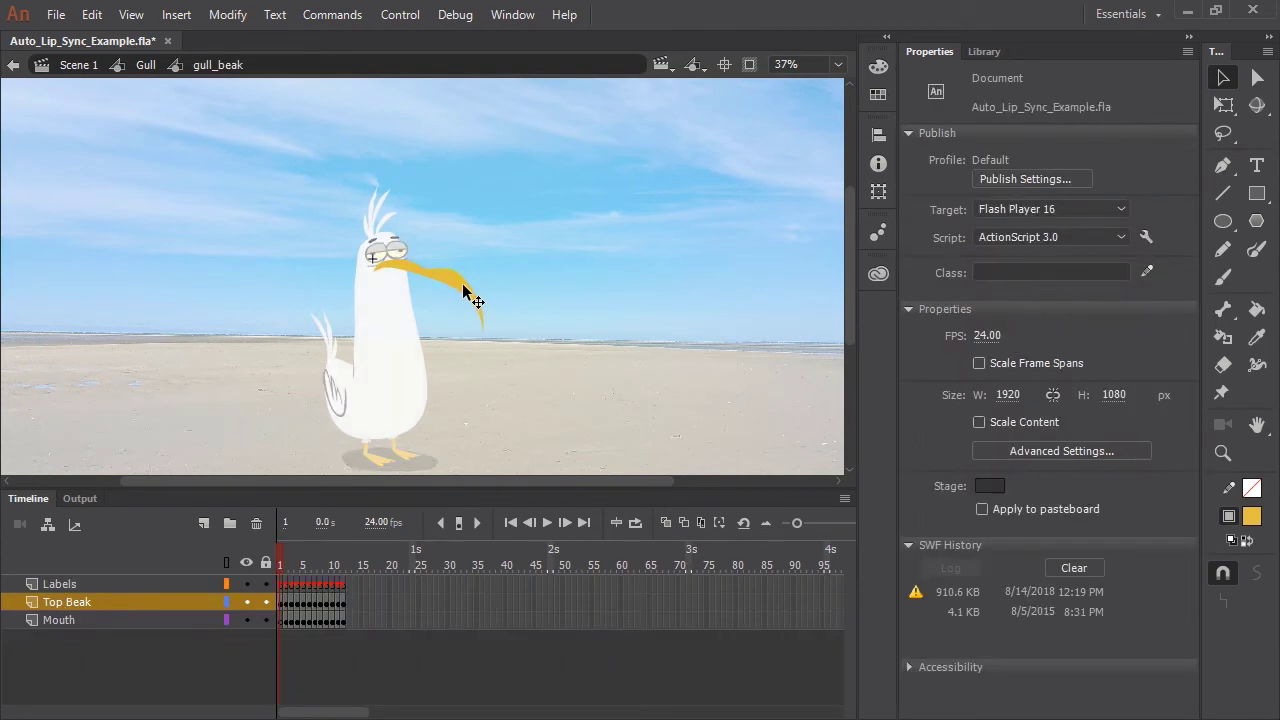
drag(797, 523, 837, 523)
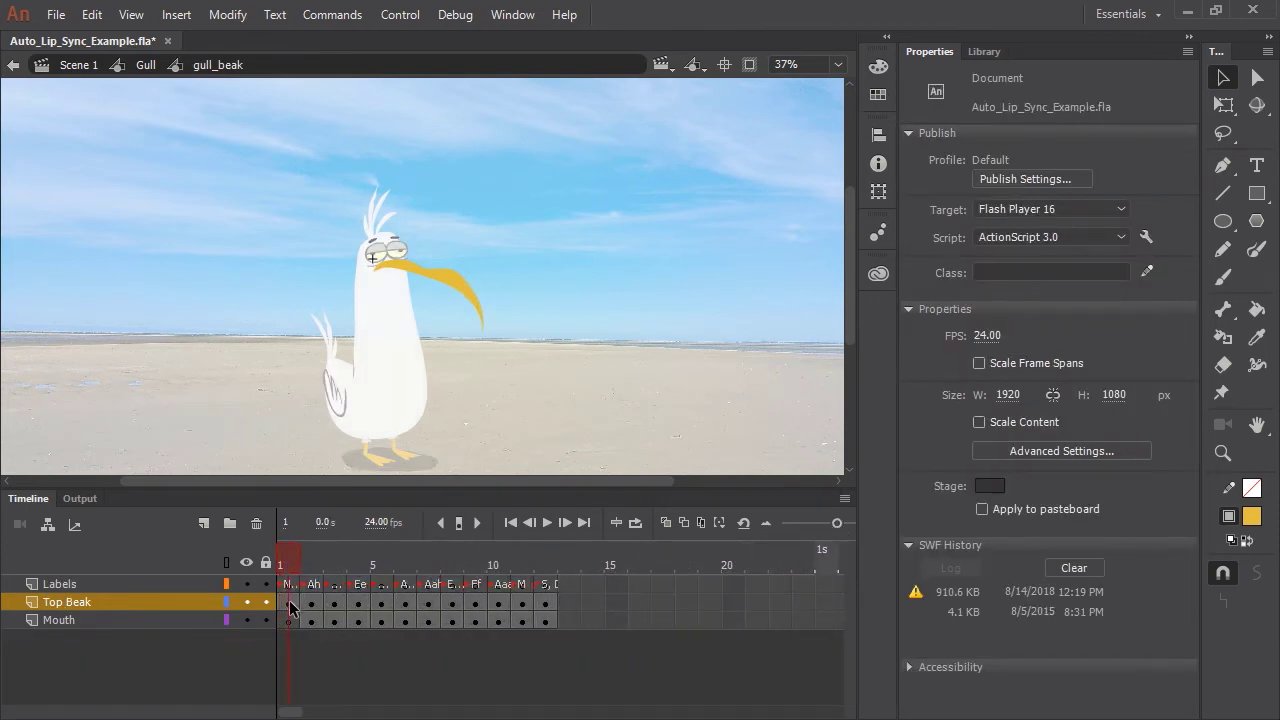
click(309, 560)
mouse_move(308, 558)
mouse_down()
mouse_move(546, 567)
mouse_move(334, 603)
mouse_move(494, 600)
mouse_move(288, 602)
mouse_up()
click(288, 583)
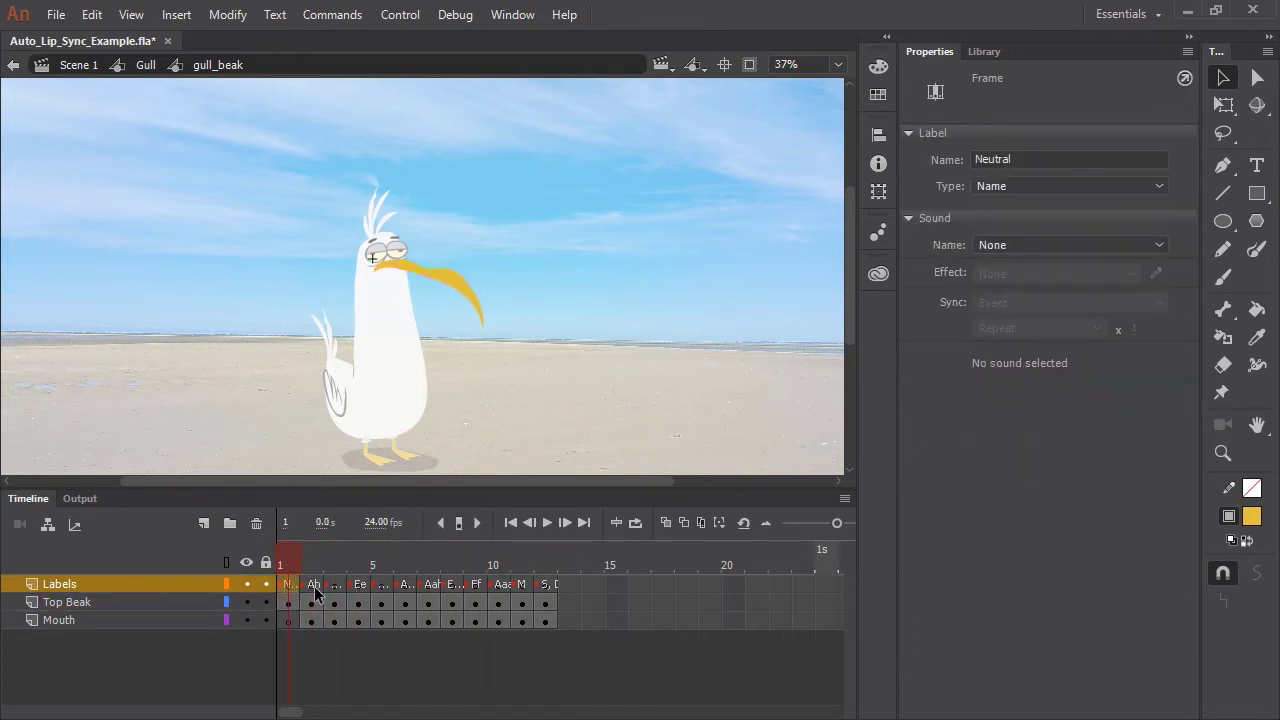
click(312, 588)
click(287, 585)
double_click(1020, 160)
click(1024, 157)
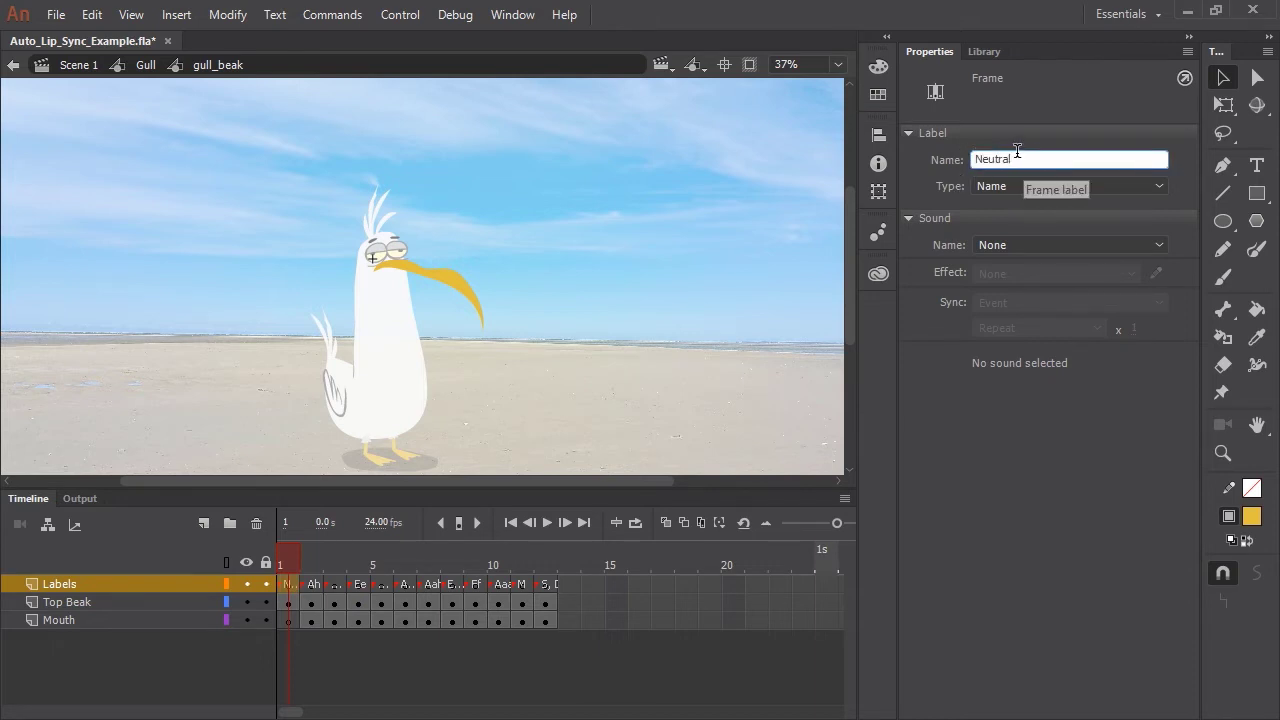
click(312, 586)
click(336, 587)
click(360, 588)
click(383, 590)
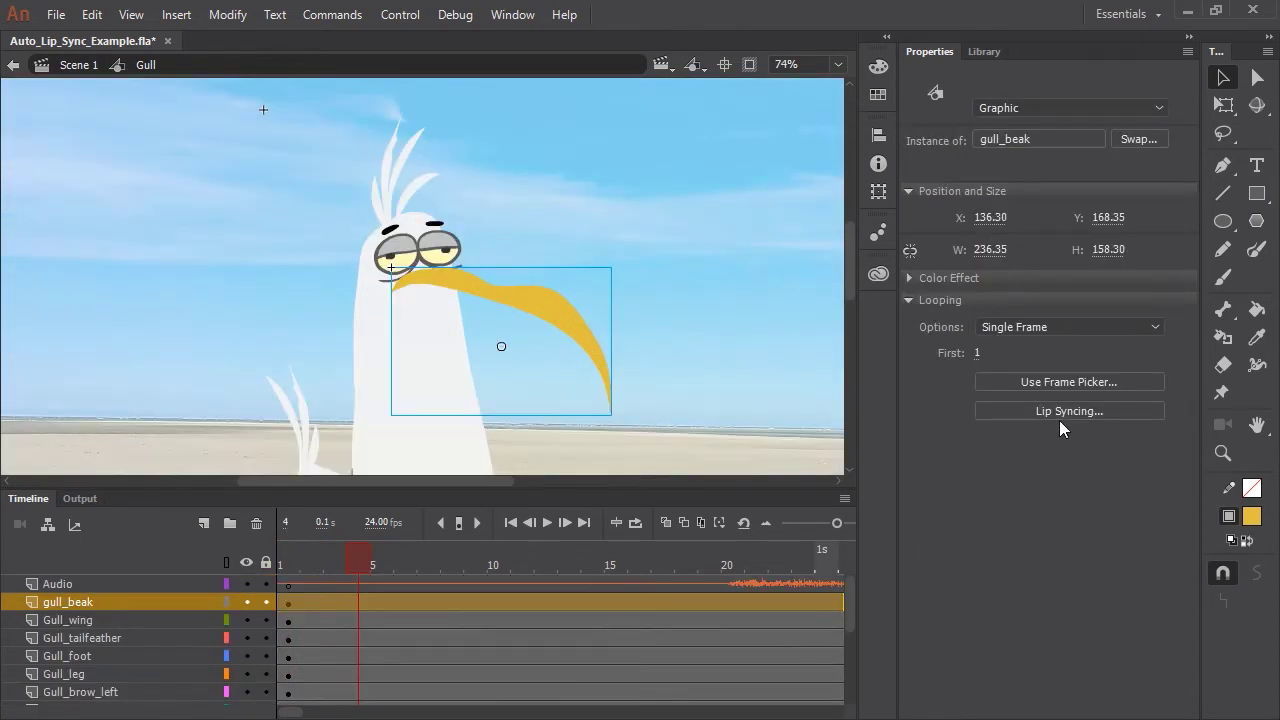
Open the beak's Lip Syncing setup and assign 6 Aaah to Ah, 12 D, S to D, and a drawing to Ee
click(1058, 415)
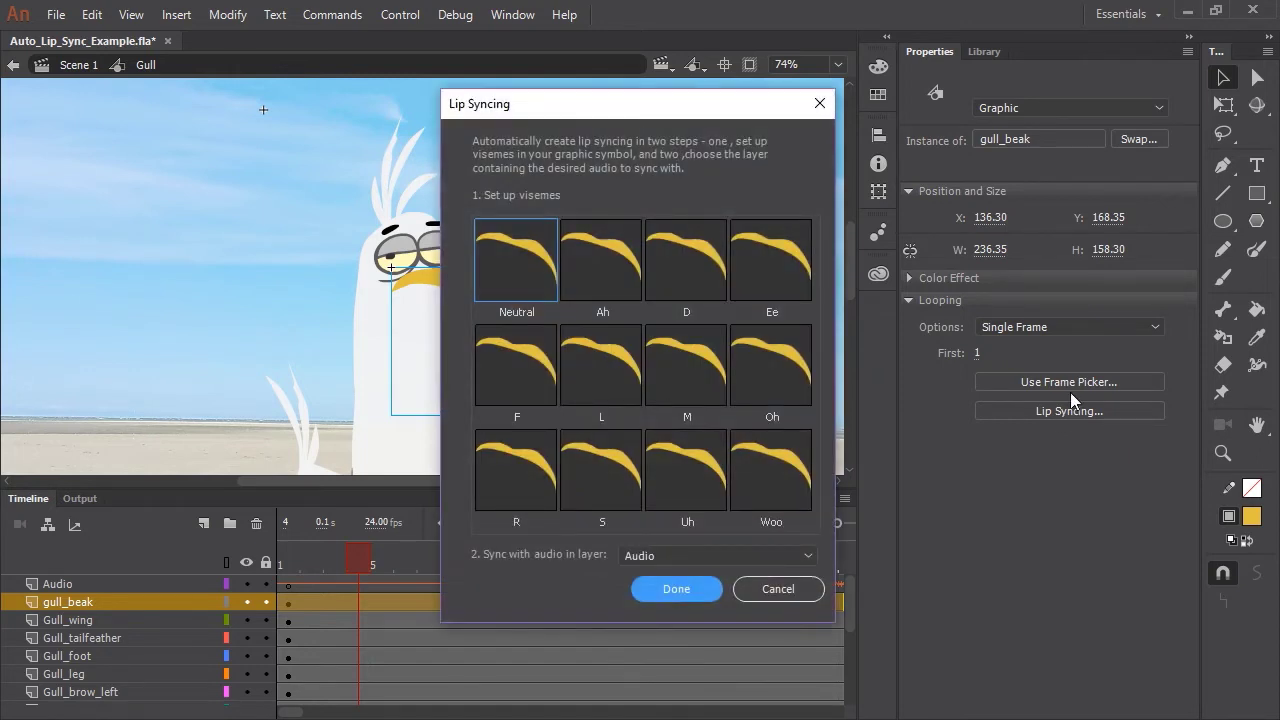
drag(751, 105, 740, 105)
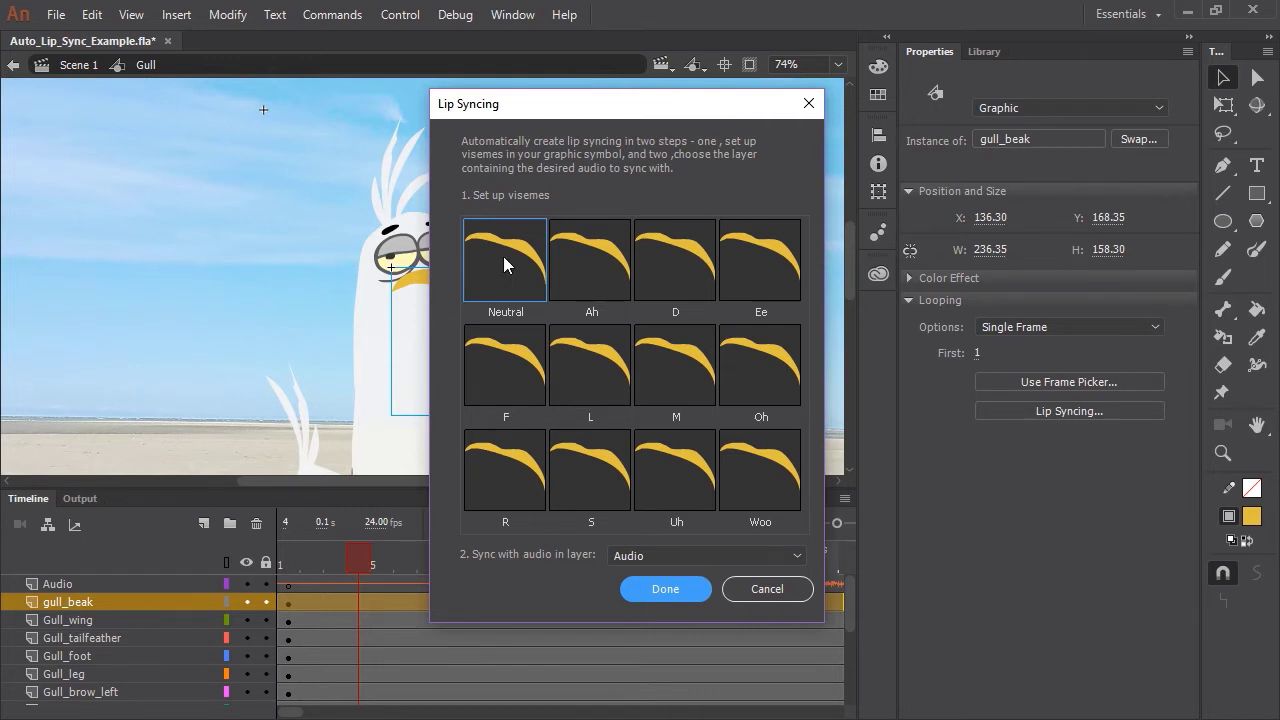
click(594, 262)
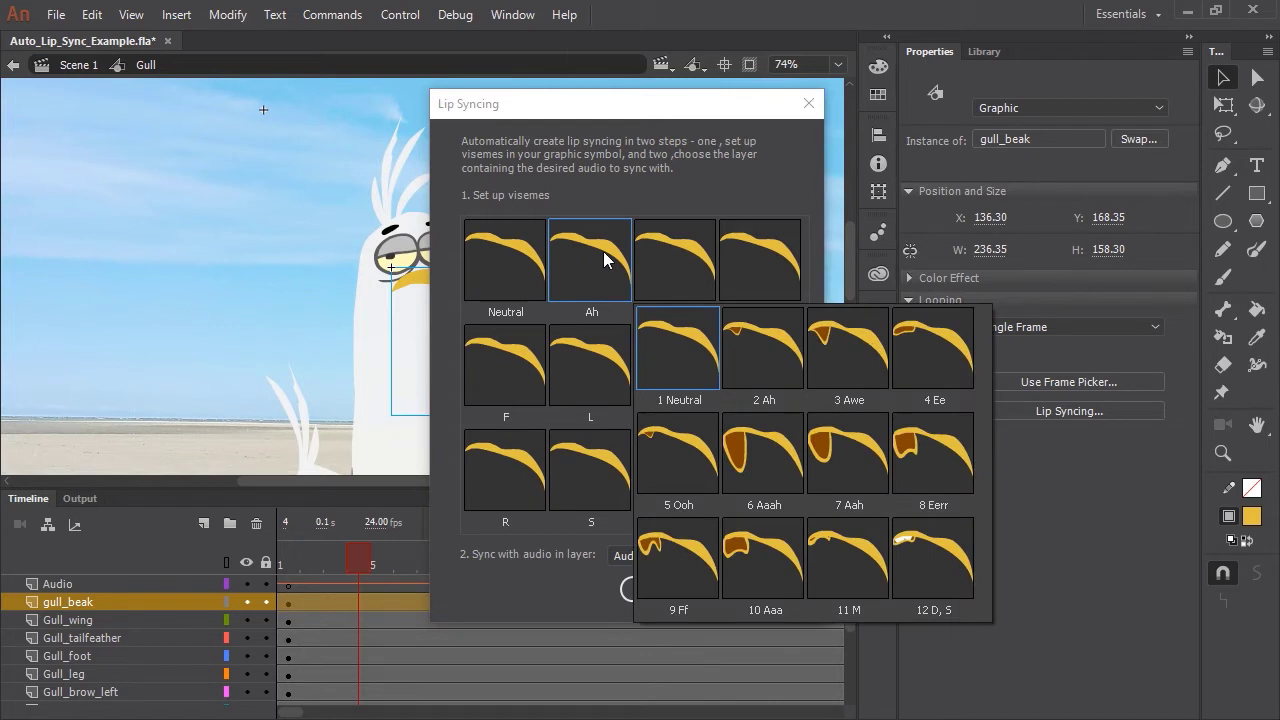
click(766, 467)
click(674, 258)
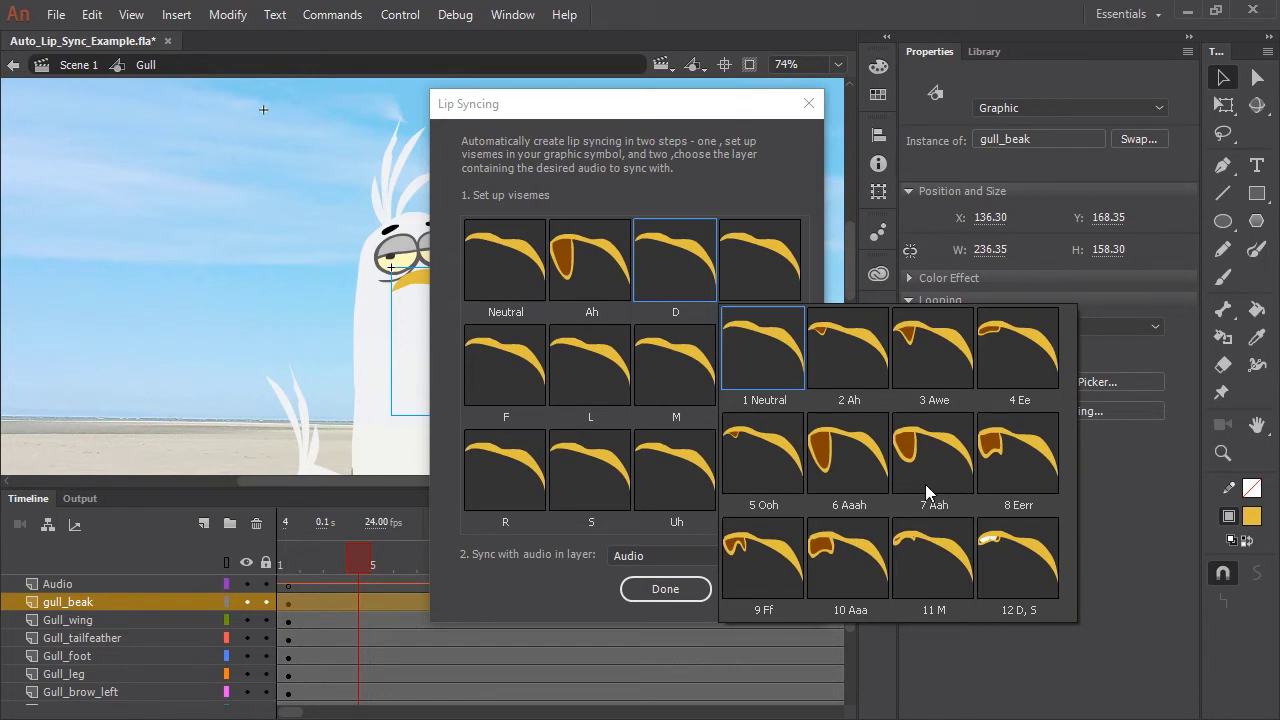
click(1013, 559)
click(759, 256)
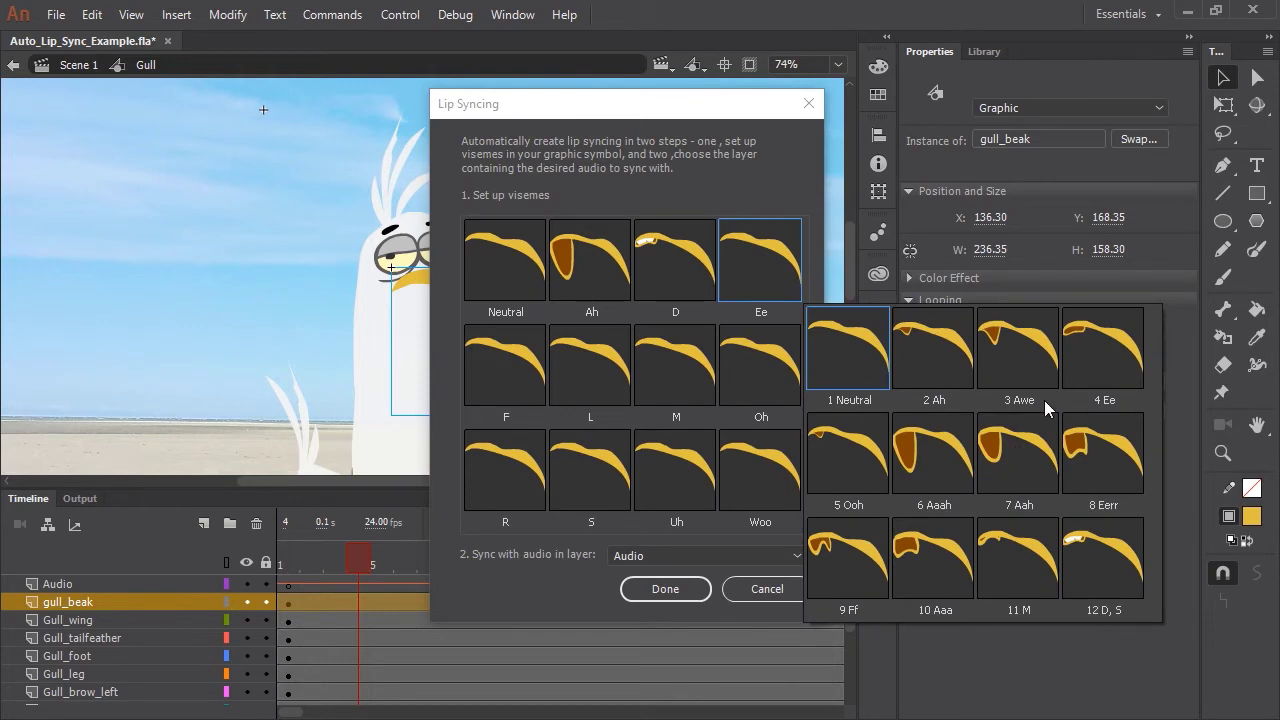
click(1050, 440)
Assign the 9 Ff beak to F and L, 11 M to M, and 10 Aaa to R
click(505, 365)
click(632, 352)
click(628, 352)
click(679, 343)
click(676, 365)
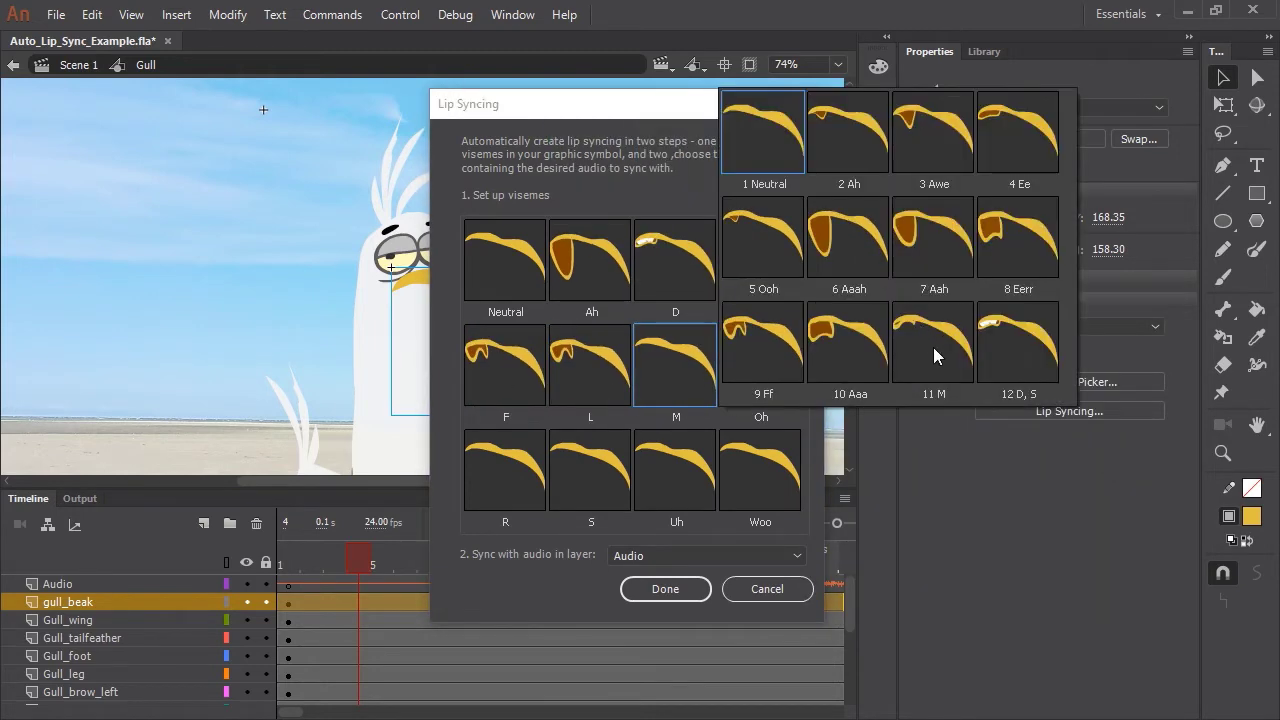
click(932, 346)
click(776, 366)
click(889, 259)
click(505, 470)
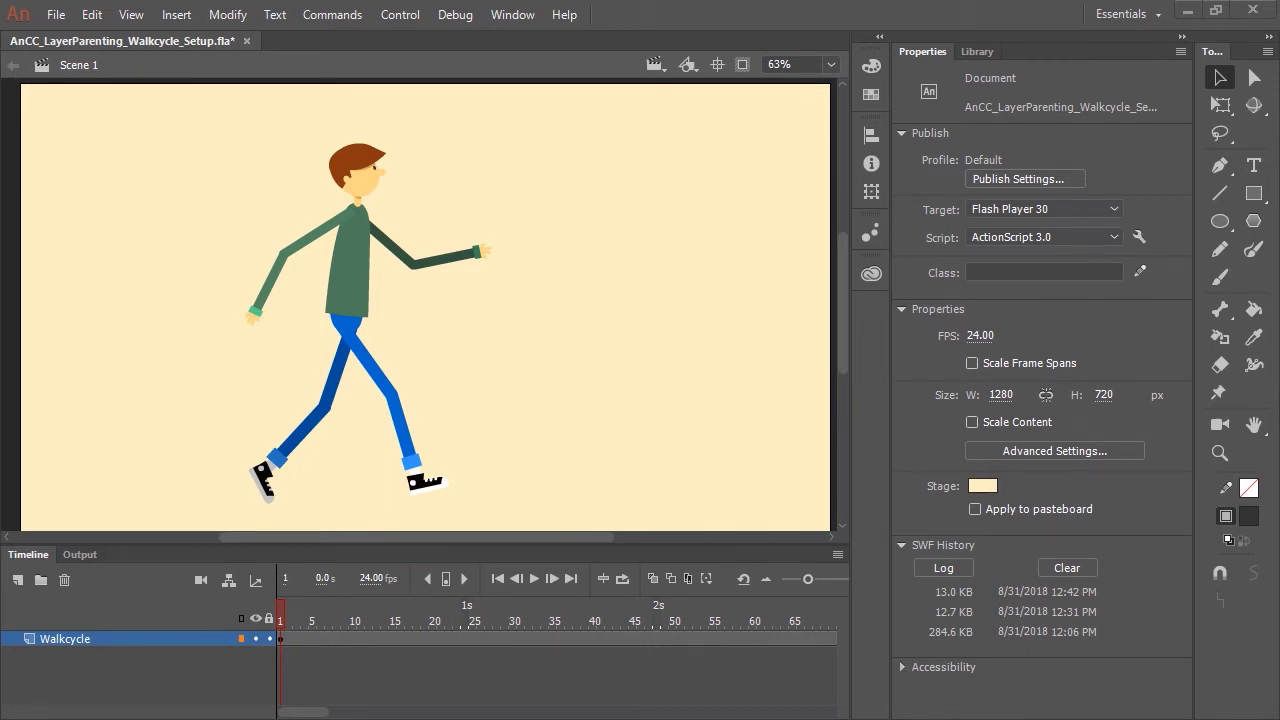
Enter the walking character's symbol and enlarge the timeline to list every body-part layer
click(360, 290)
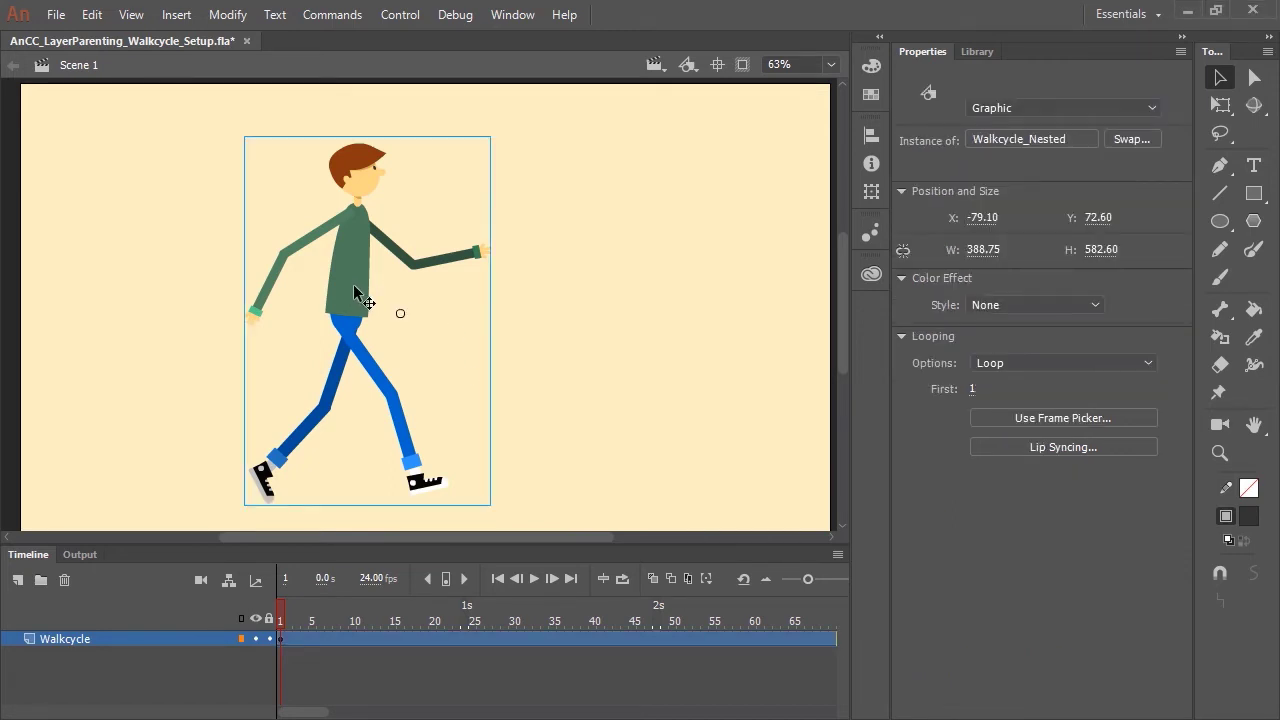
double_click(354, 286)
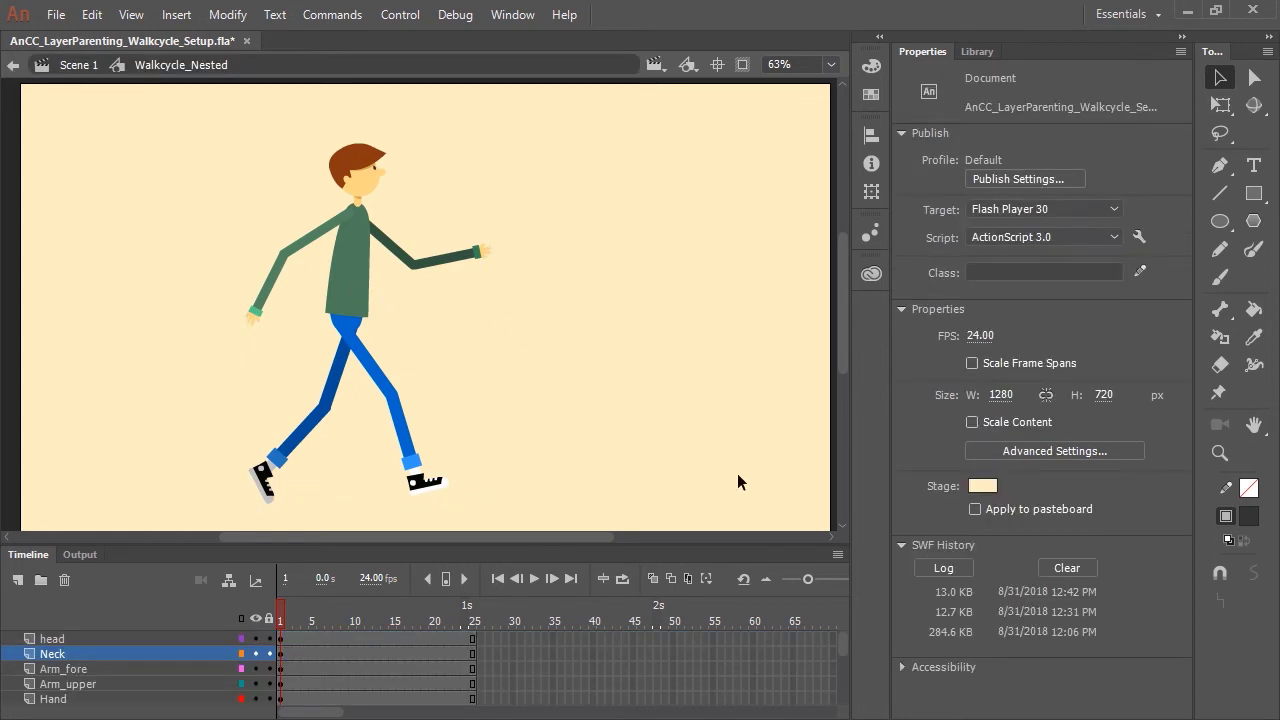
mouse_move(836, 534)
mouse_down()
mouse_move(842, 516)
mouse_move(839, 558)
mouse_up()
drag(706, 357, 706, 318)
click(281, 548)
Select the head, Neck, arm, hand and Sneaker layer frames, then zoom in on the character
click(281, 412)
click(281, 427)
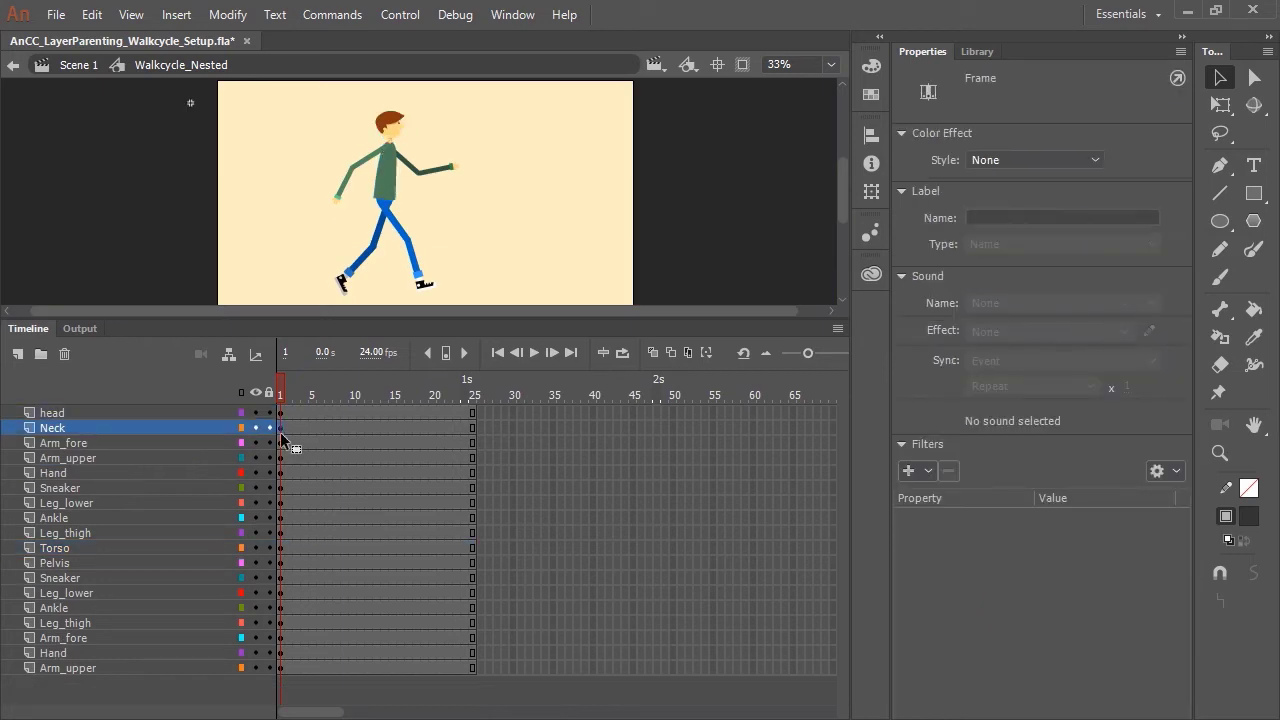
click(284, 458)
click(281, 442)
click(281, 472)
click(281, 487)
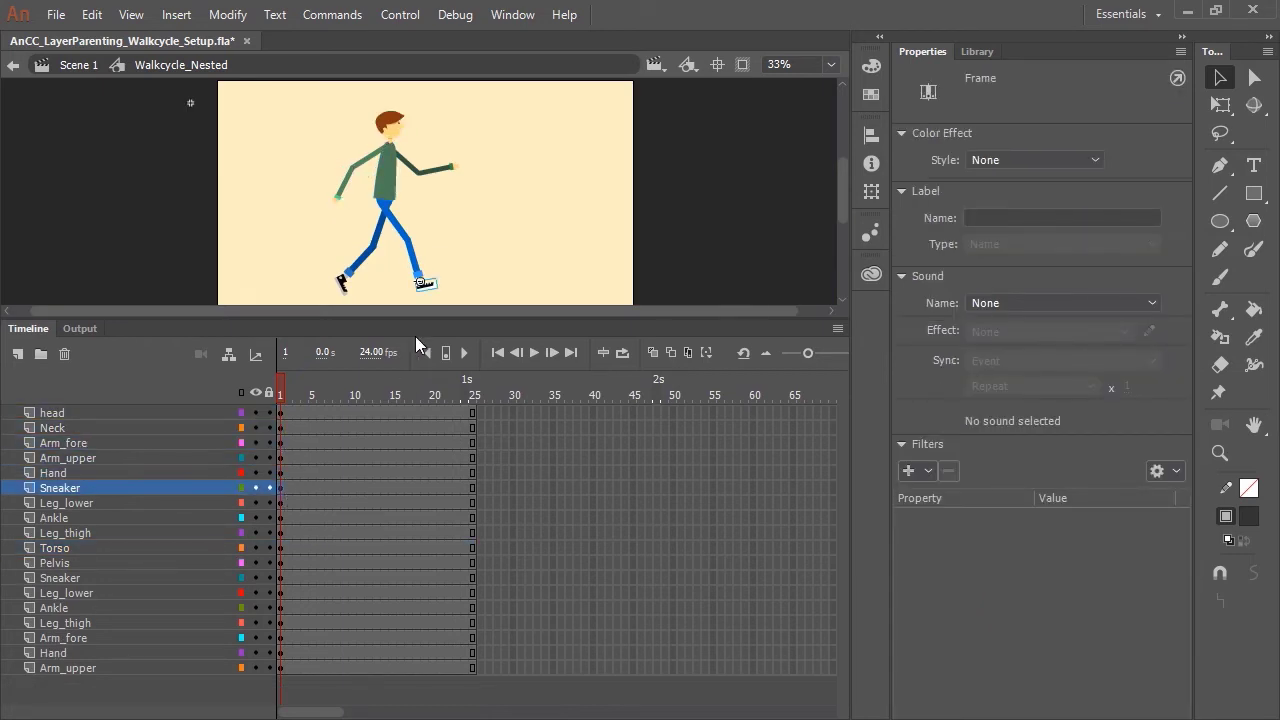
key(z)
click(410, 235)
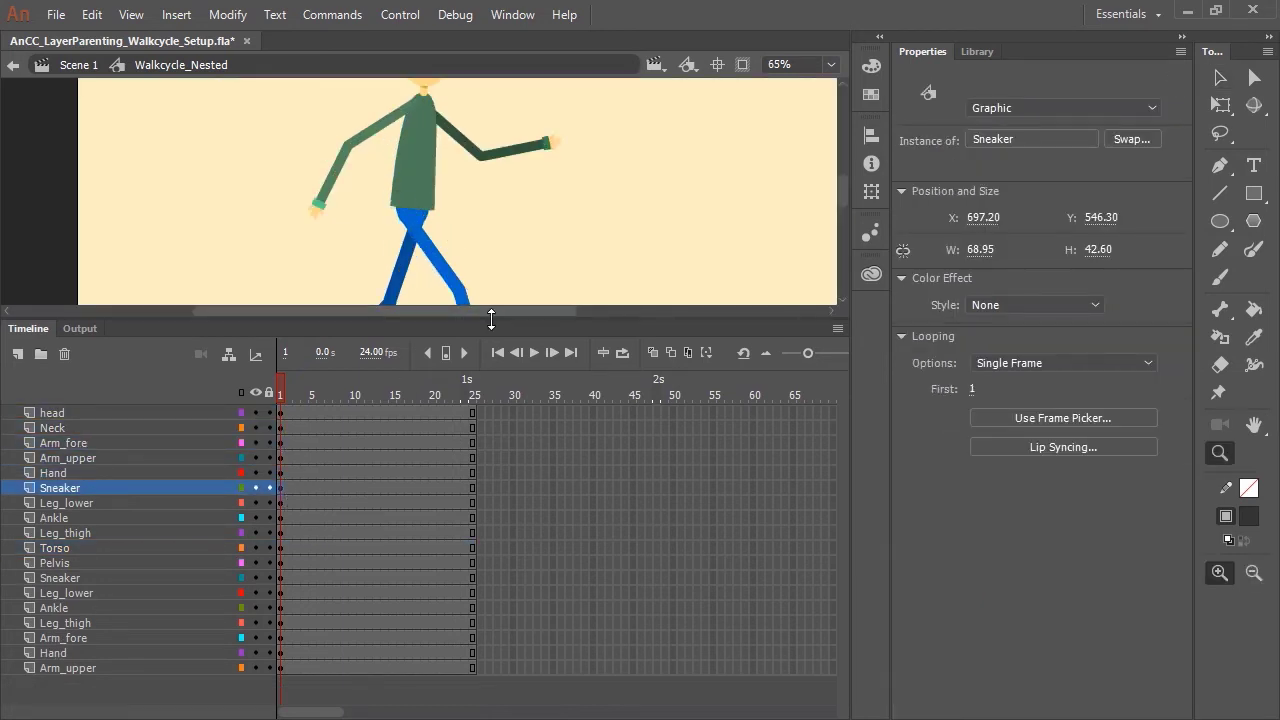
drag(492, 320, 503, 500)
drag(523, 257, 534, 374)
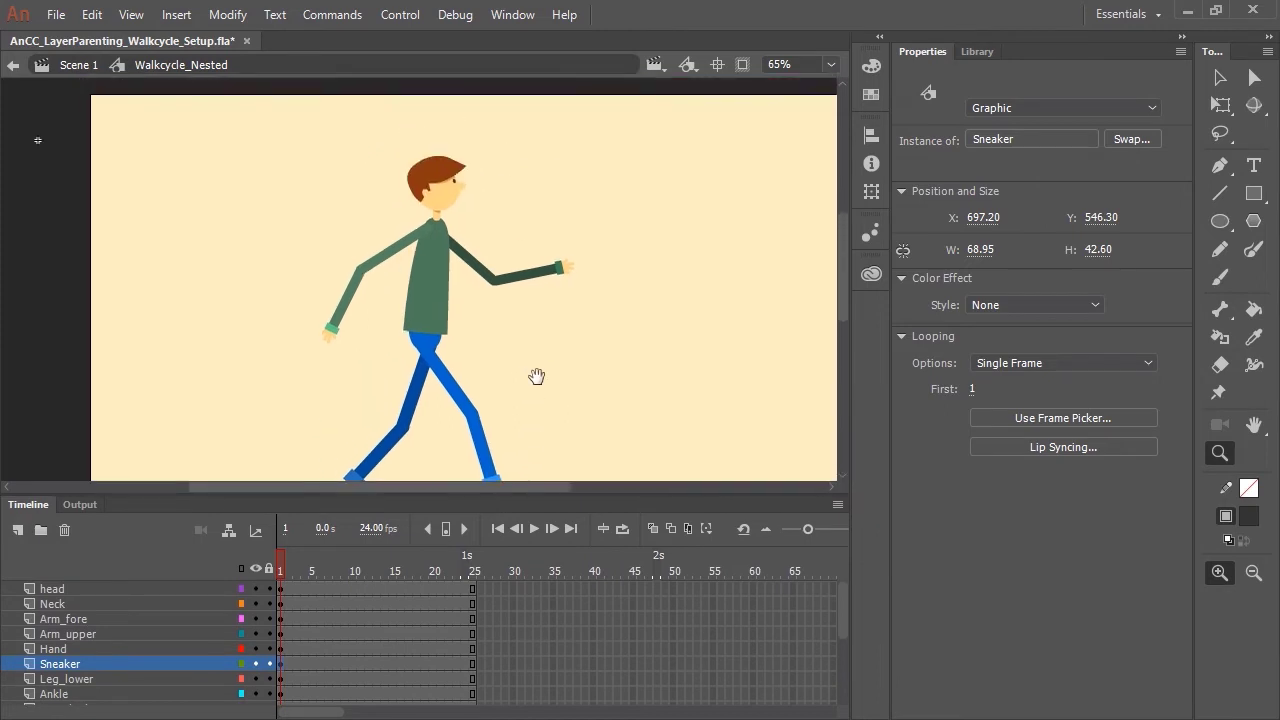
Rotate the front thigh slightly with Free Transform, pivoting at its hip end
key(v)
click(430, 360)
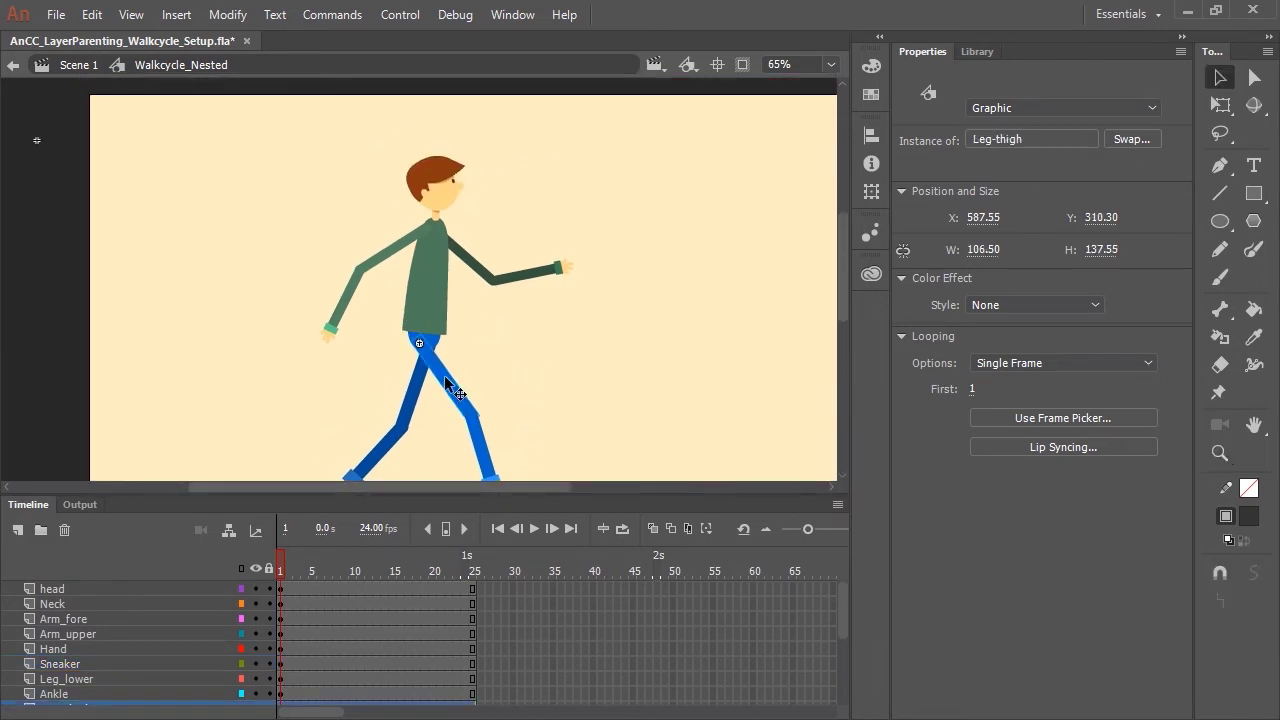
key(ctrl+=)
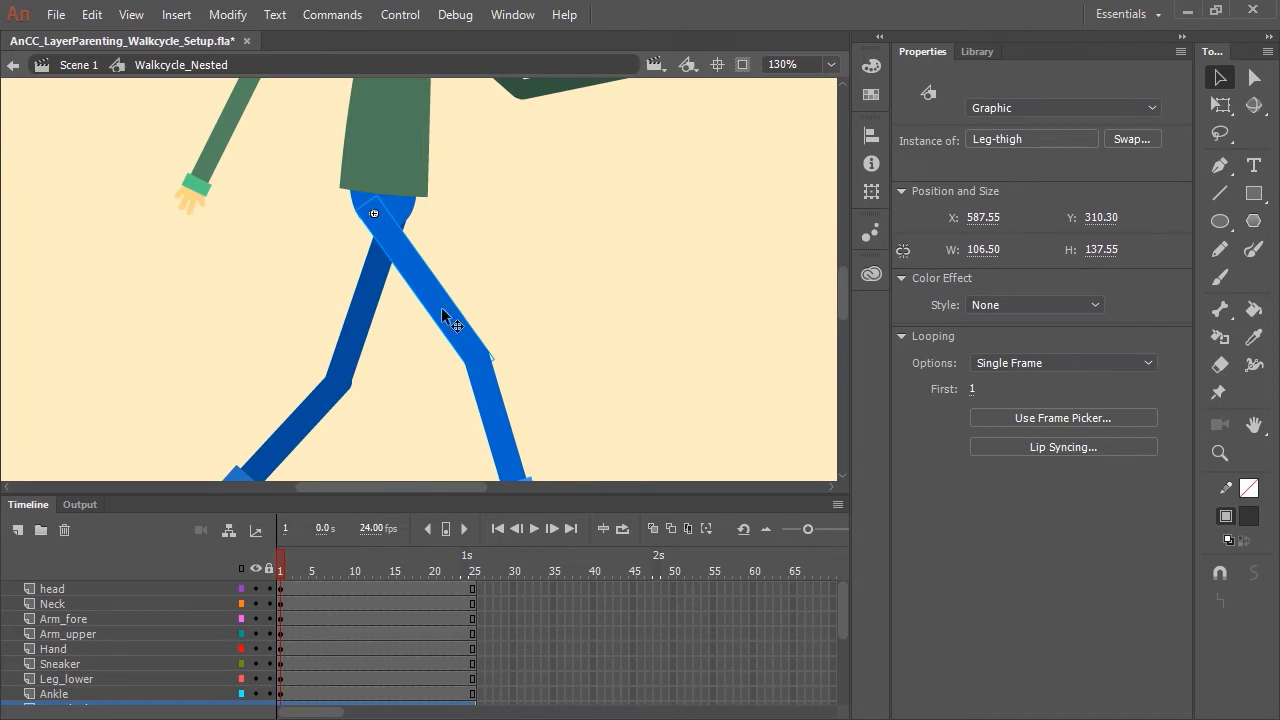
key(q)
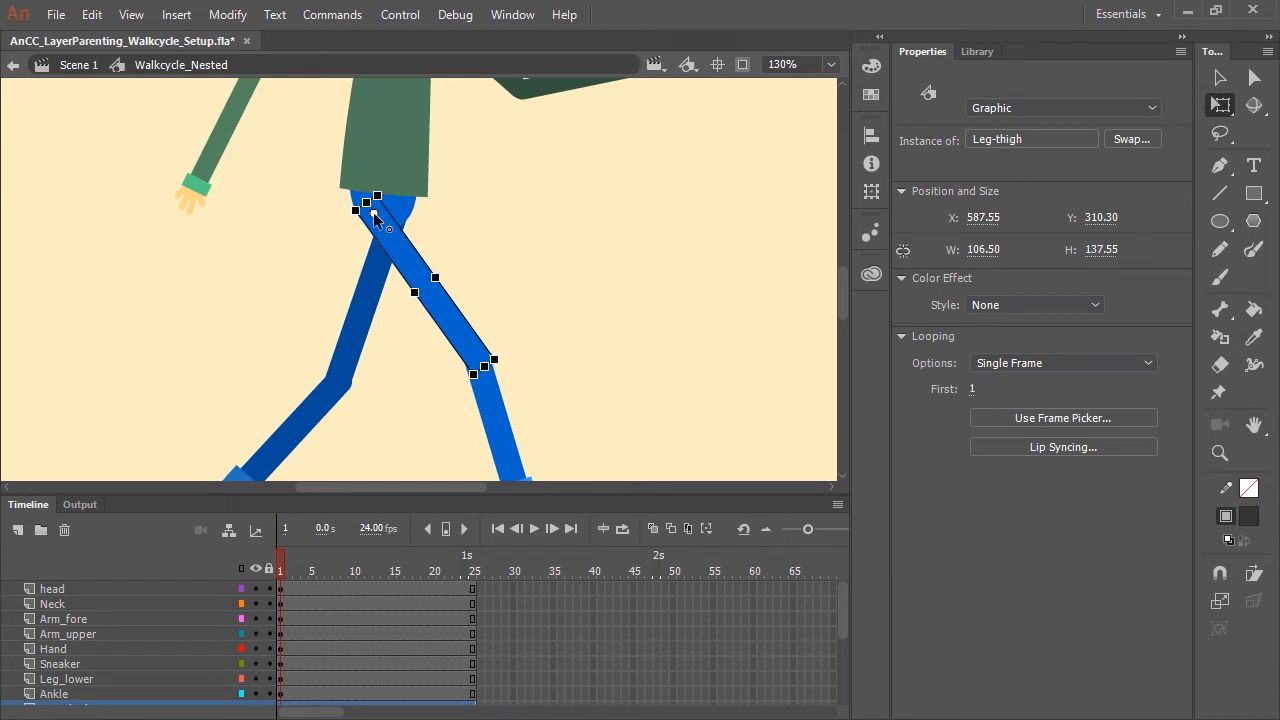
drag(384, 226, 427, 290)
drag(425, 287, 374, 214)
mouse_move(510, 378)
mouse_down()
mouse_move(463, 403)
mouse_move(506, 383)
mouse_move(477, 380)
mouse_move(549, 323)
mouse_move(444, 422)
mouse_move(497, 374)
mouse_up()
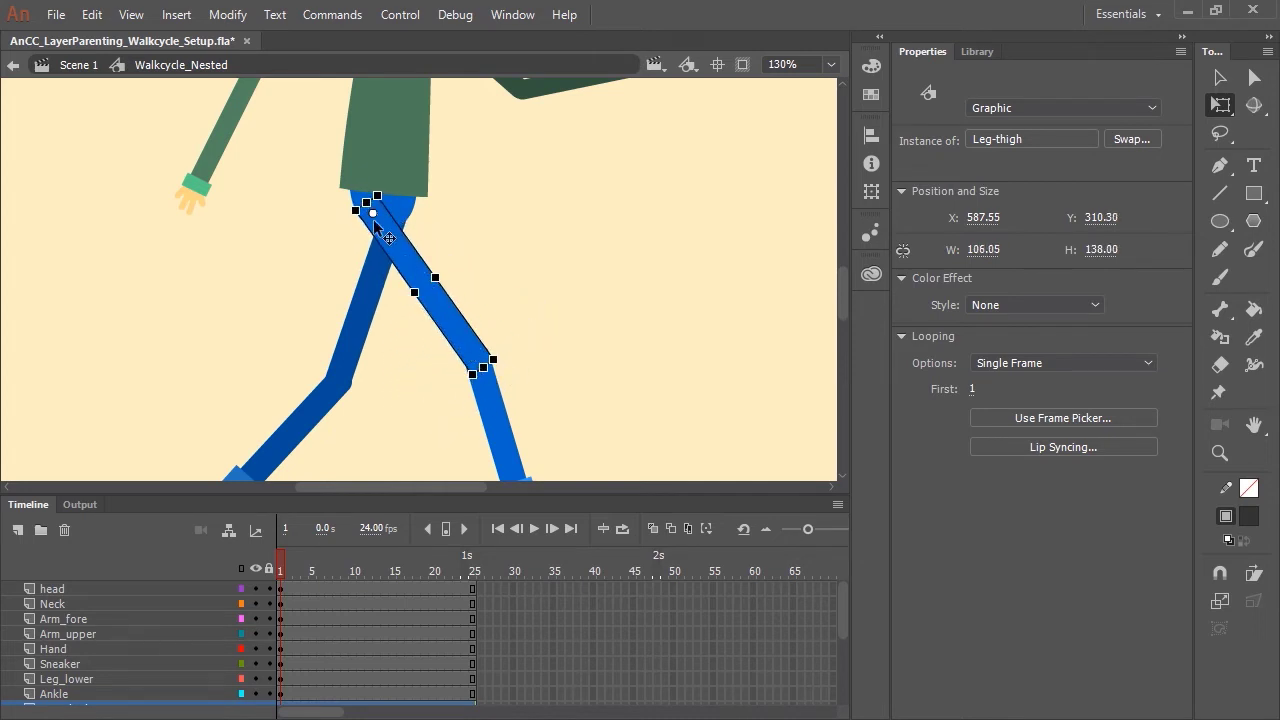
Inspect the lower leg, sneaker, upper arm and forearm instances one by one
drag(568, 398, 509, 251)
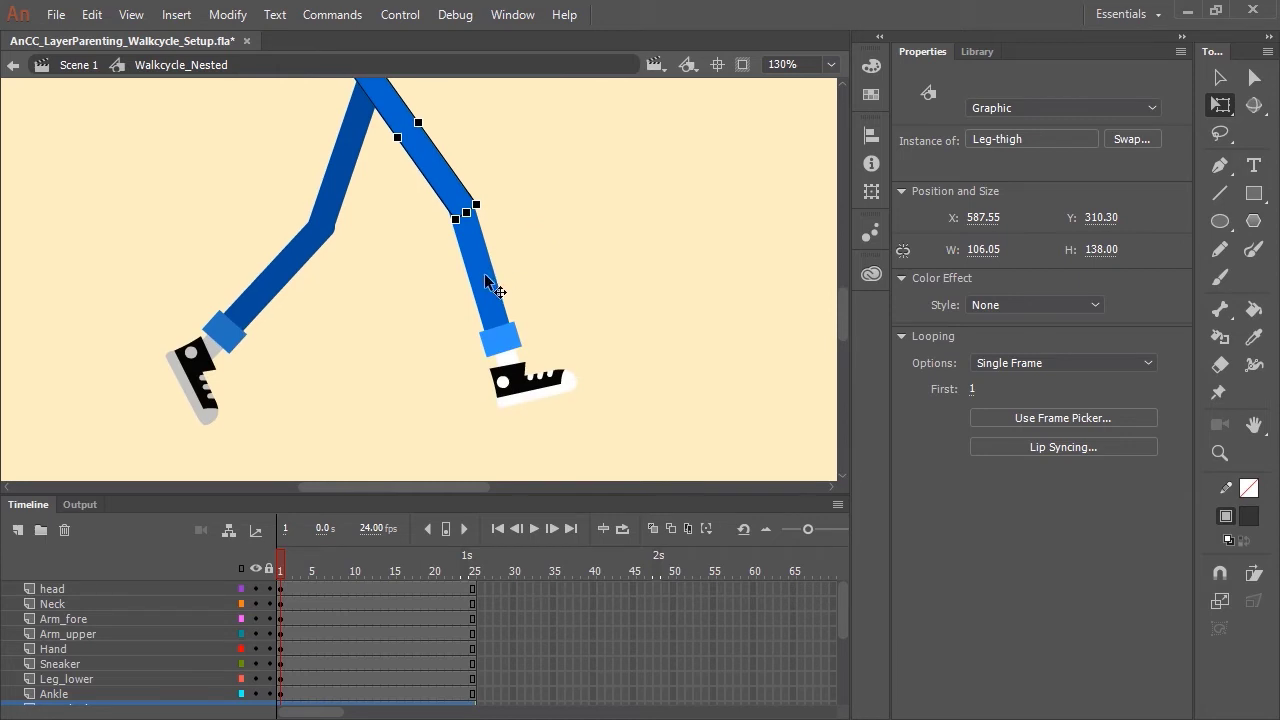
click(491, 286)
click(525, 388)
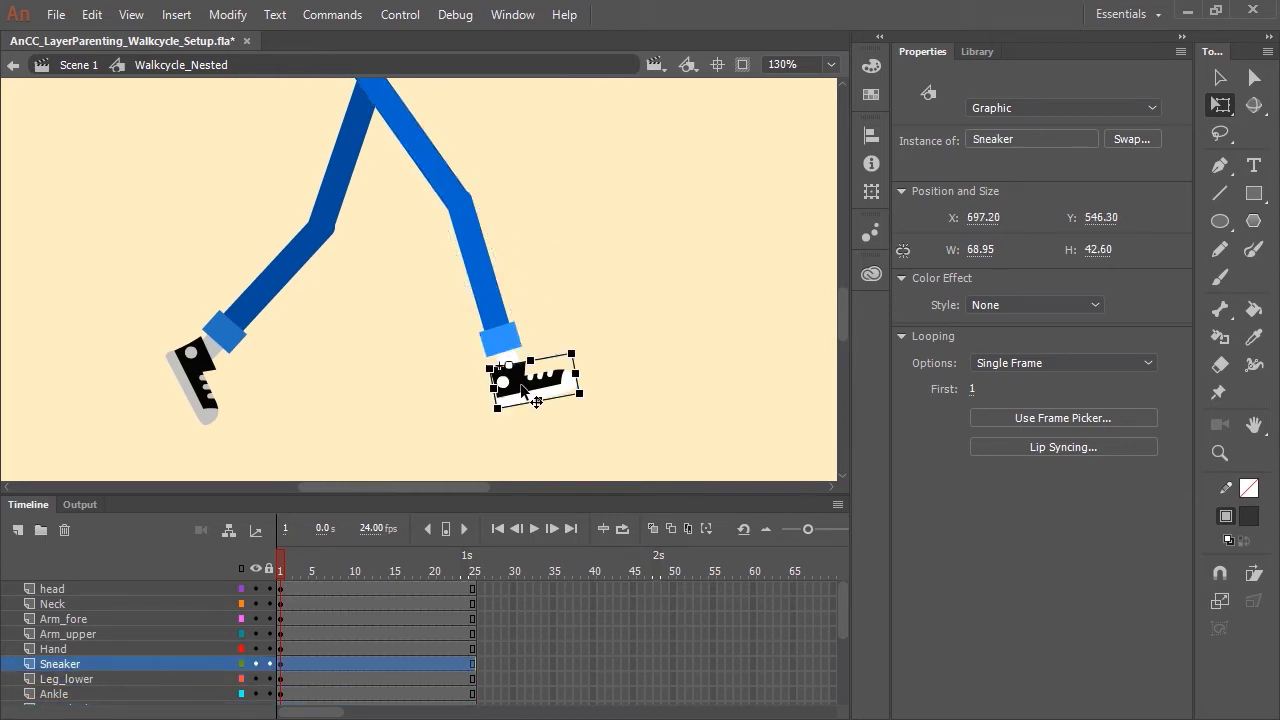
drag(532, 147, 555, 325)
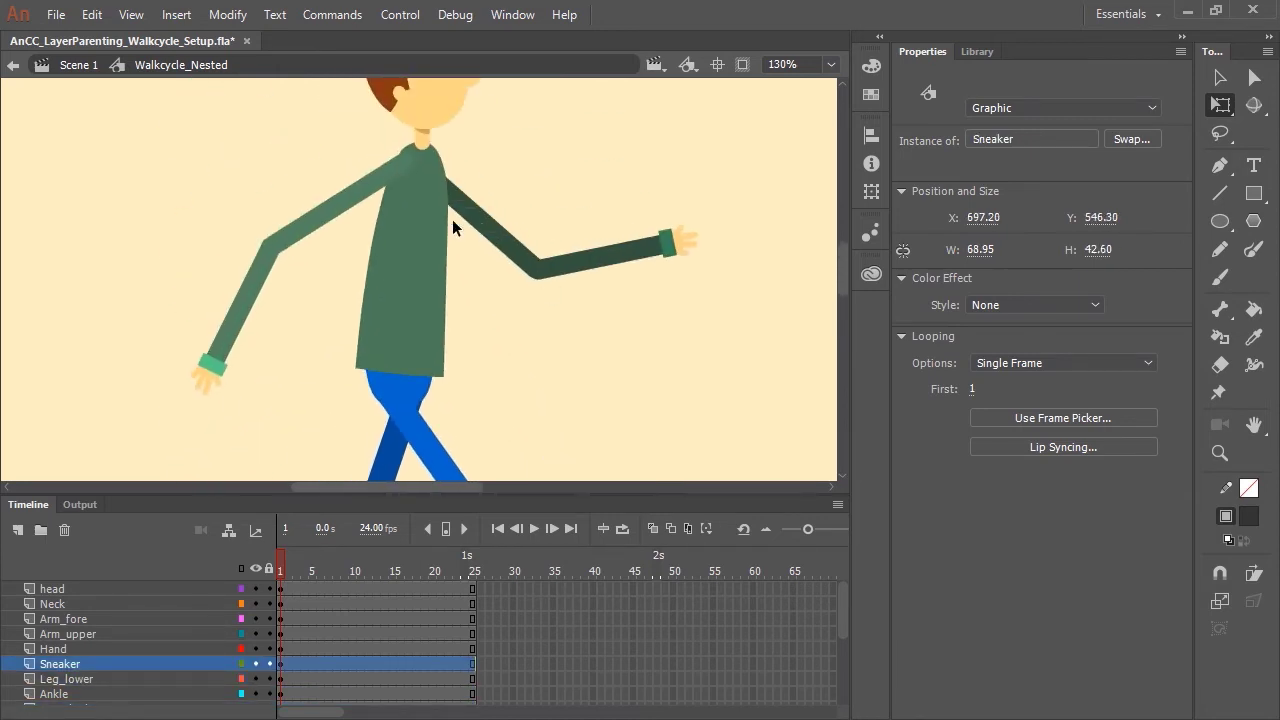
click(402, 180)
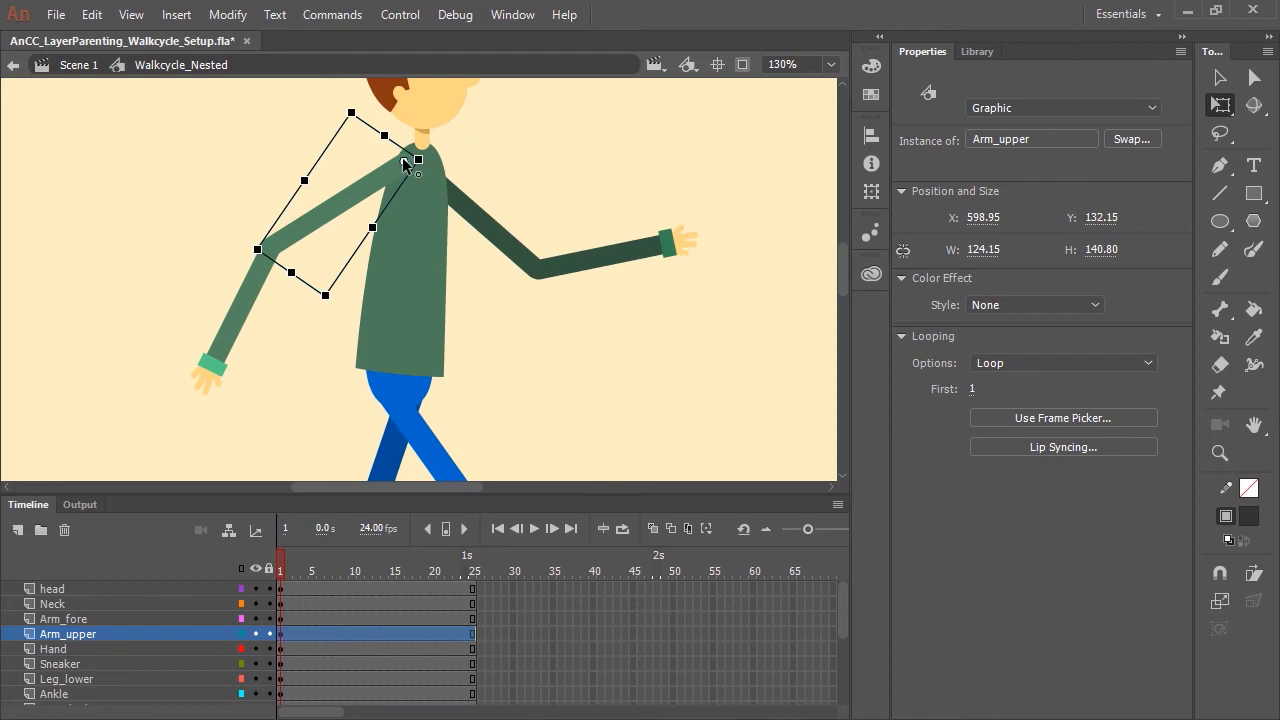
click(250, 312)
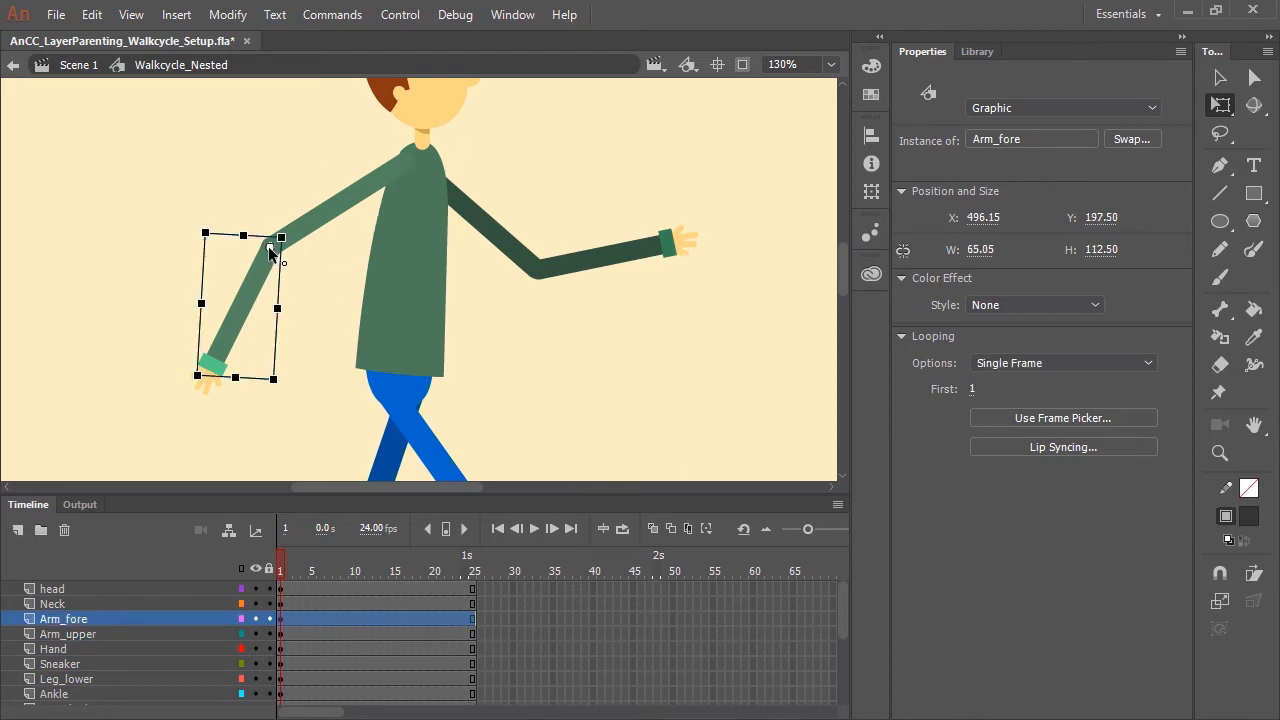
Rotate the head instance slightly and deselect everything
drag(522, 210, 520, 343)
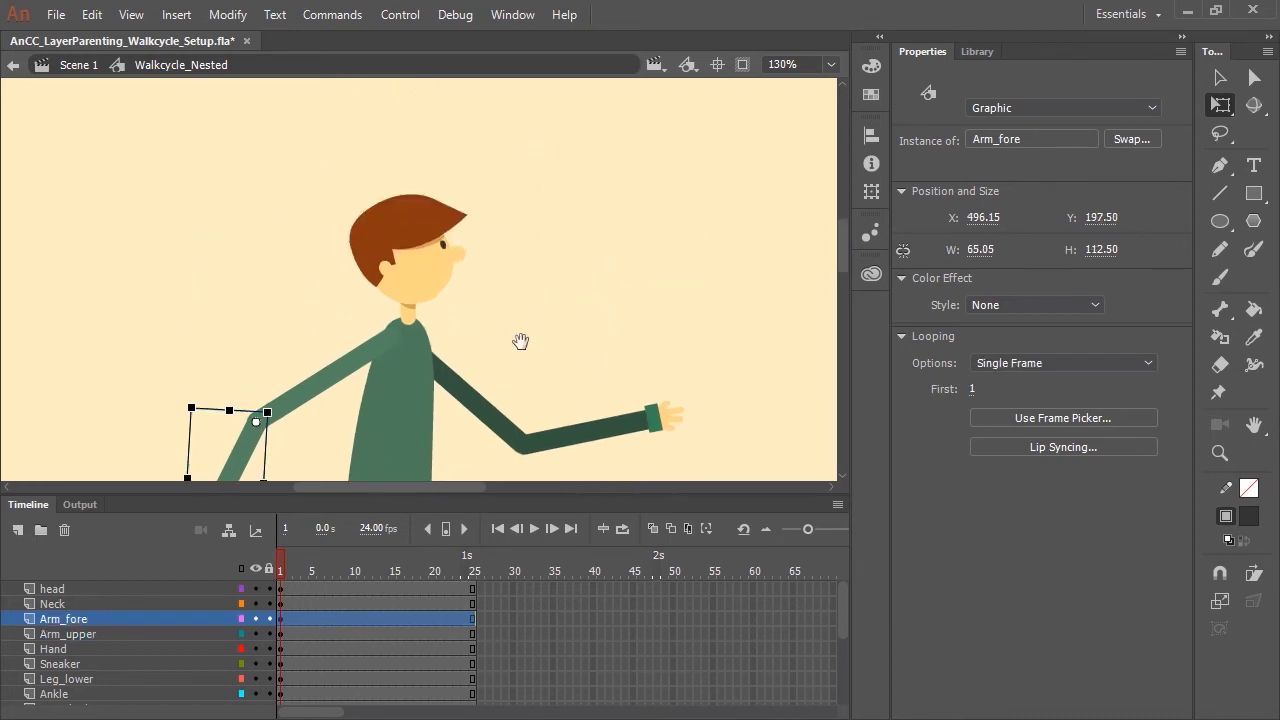
click(436, 272)
drag(470, 192, 462, 204)
click(576, 330)
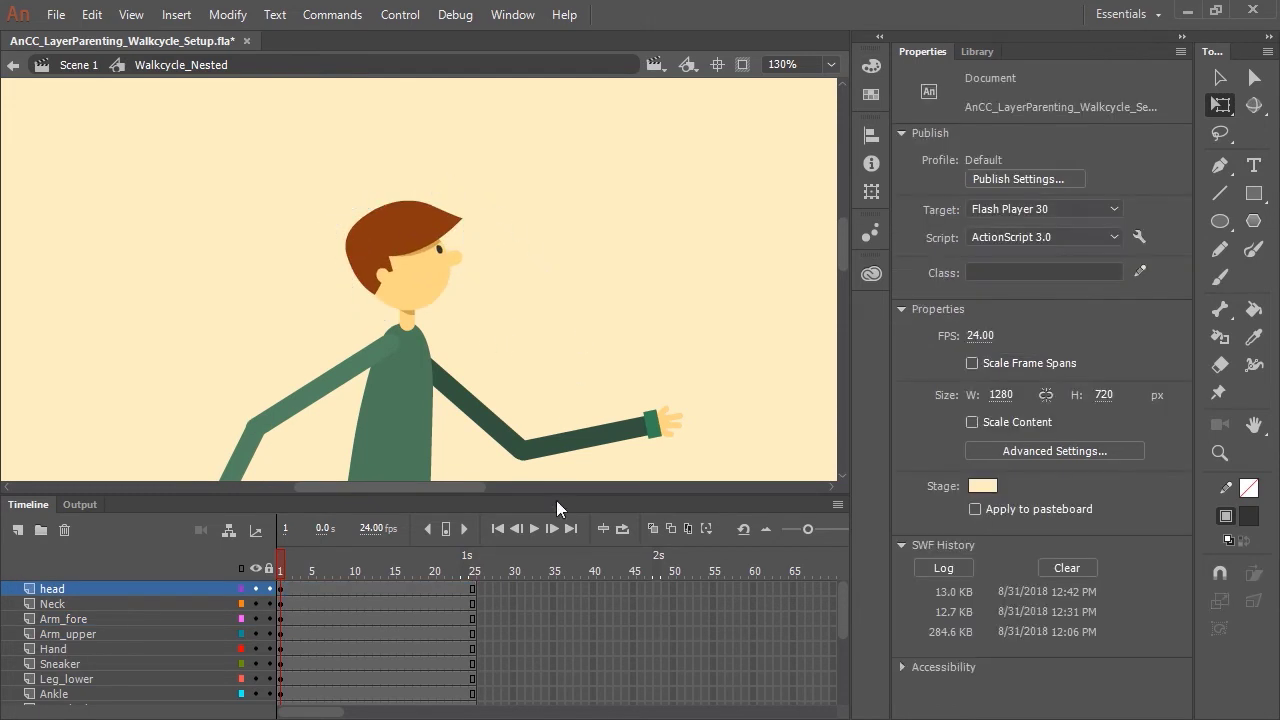
Enlarge the timeline and turn on the layer parenting view
scroll(543, 277, down, 5)
drag(552, 493, 586, 338)
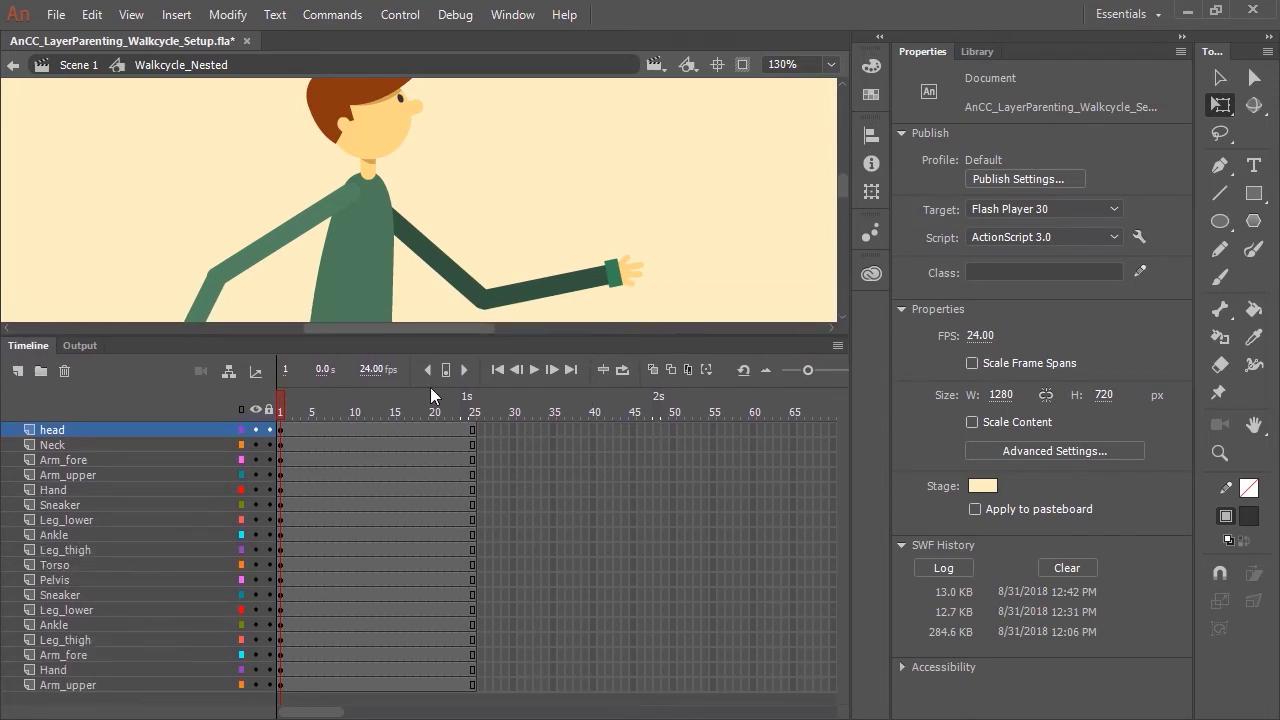
click(229, 373)
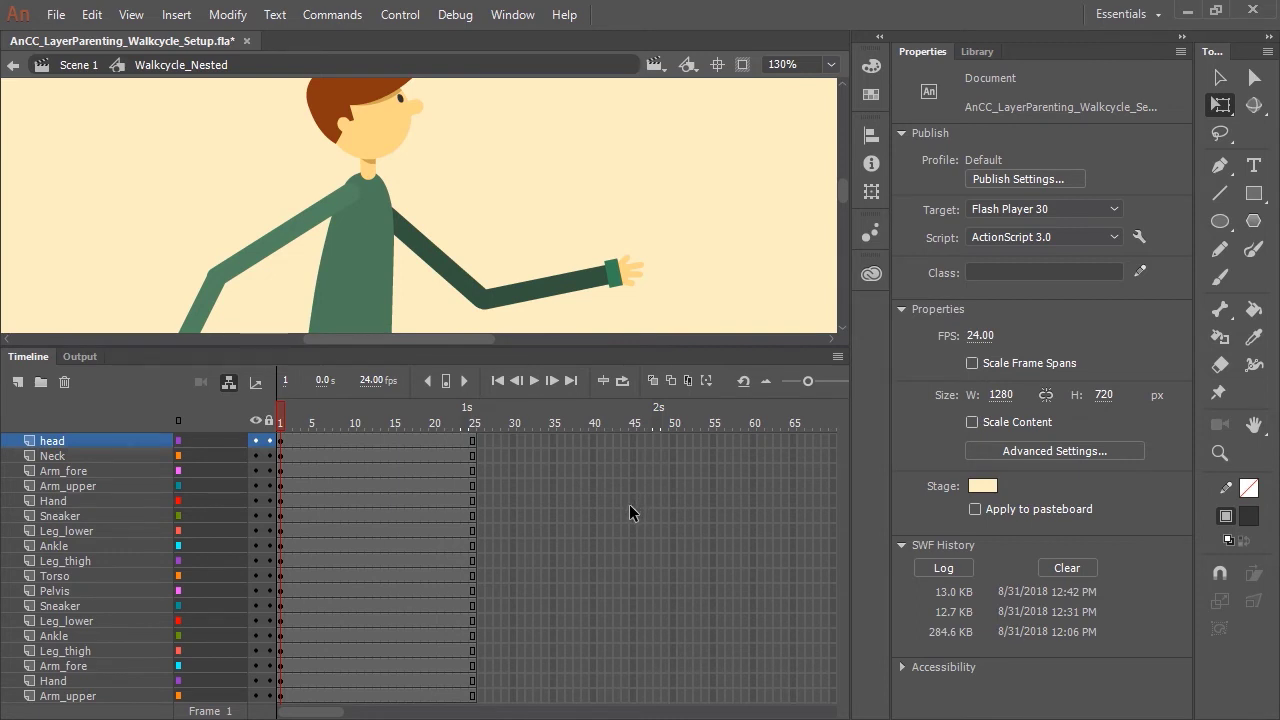
click(356, 282)
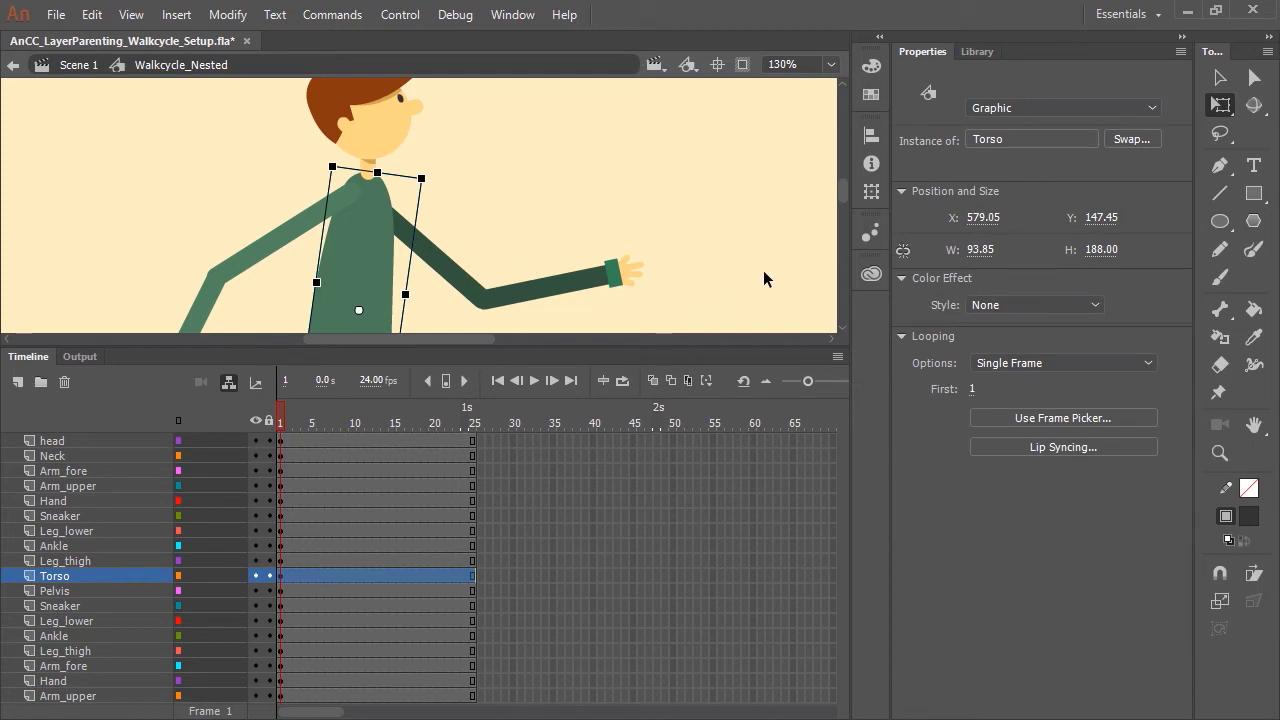
scroll(843, 192, down, 3)
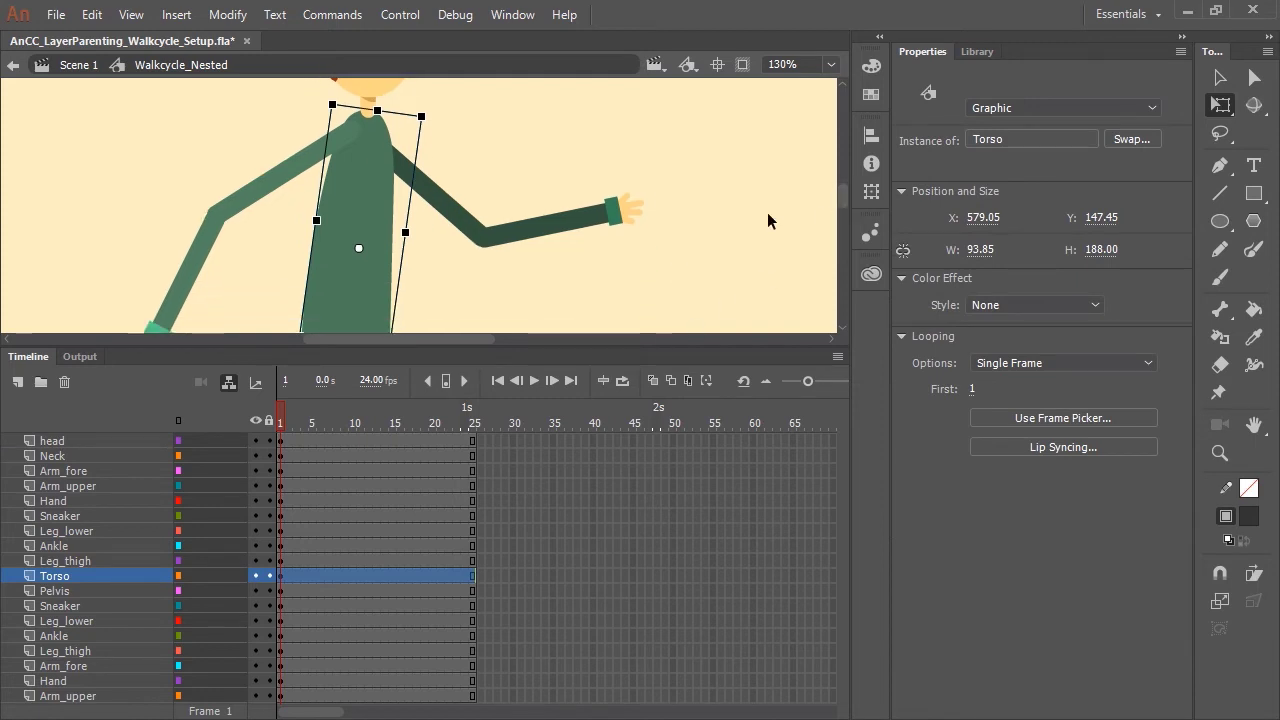
scroll(343, 243, down, 2)
click(430, 277)
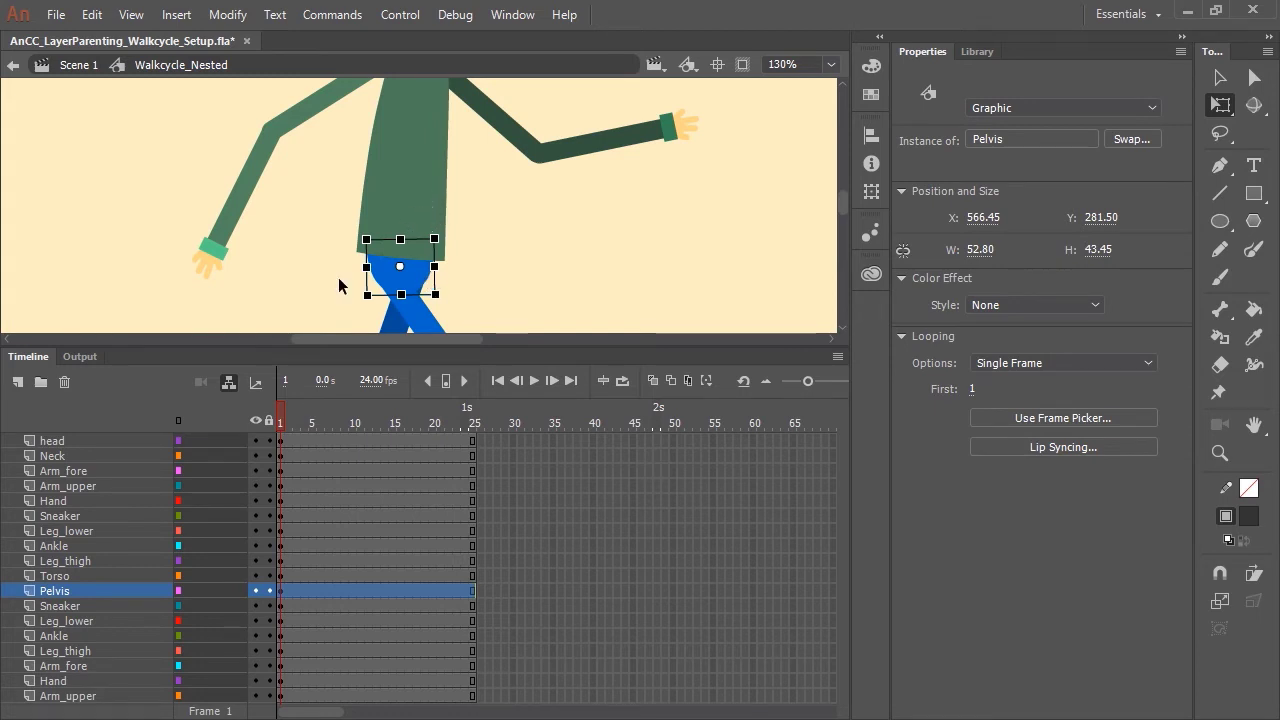
Parent the Pelvis layer to Torso and the Leg_thigh layer to Pelvis
click(210, 591)
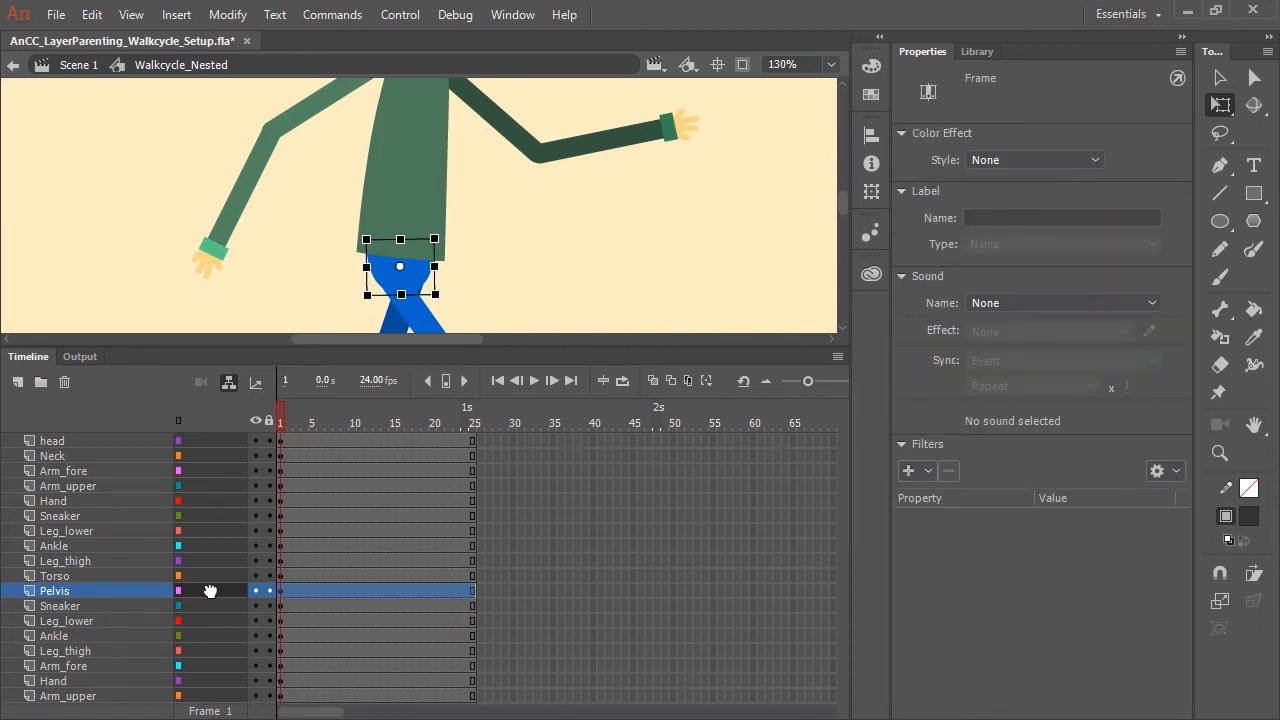
drag(210, 591, 203, 577)
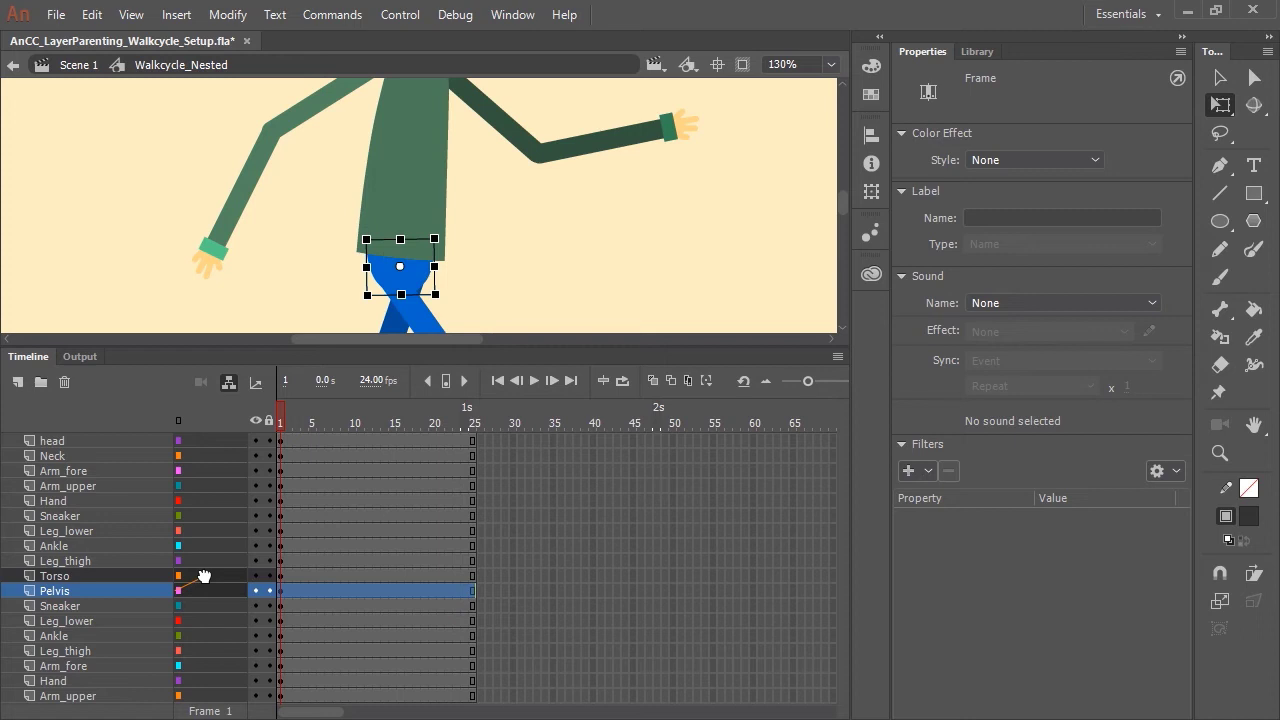
drag(203, 577, 194, 583)
scroll(478, 215, down, 3)
click(478, 215)
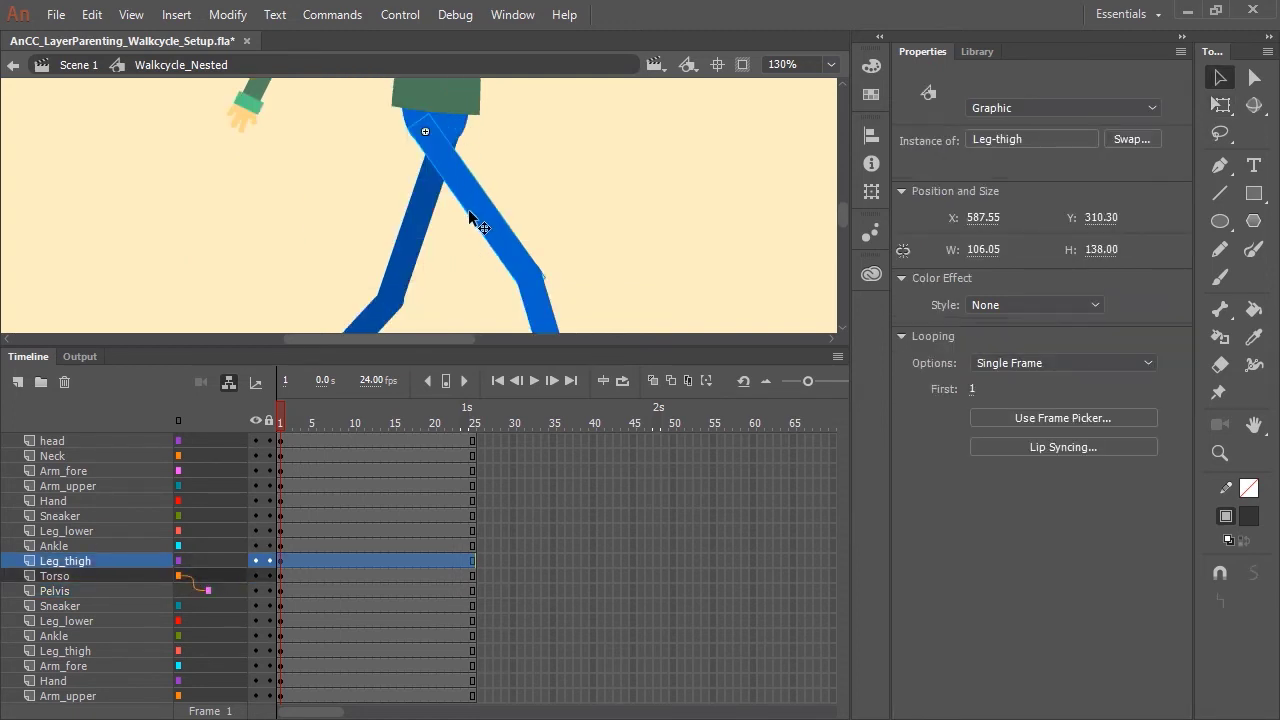
click(212, 560)
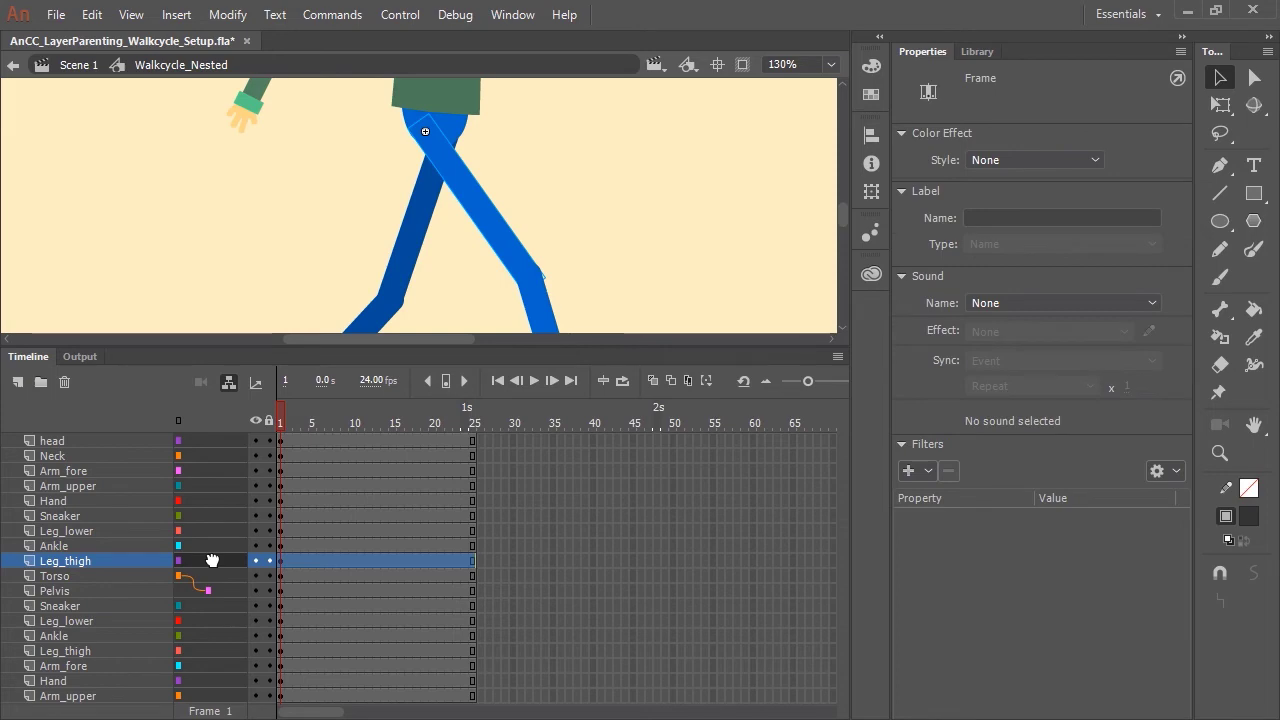
drag(212, 560, 224, 597)
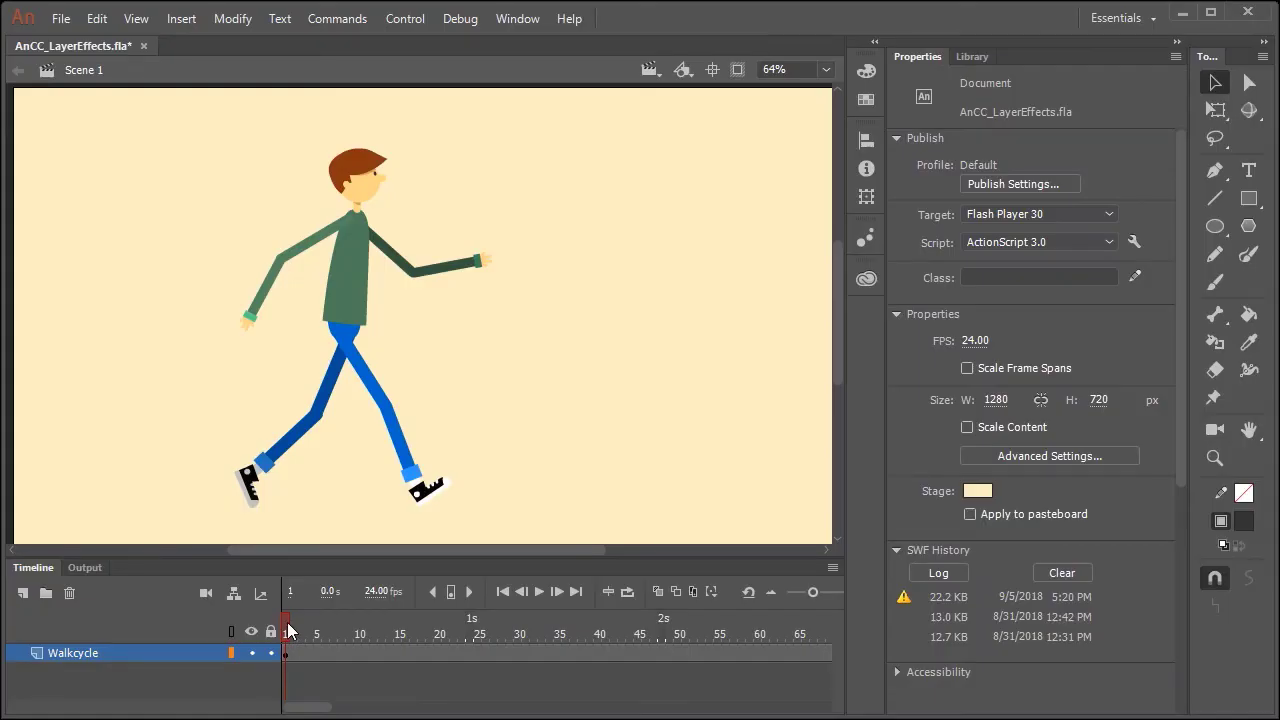
Scrub through frames 1 to 10 to preview the character's walk cycle
mouse_move(290, 630)
mouse_down()
mouse_move(305, 630)
mouse_move(281, 637)
mouse_up()
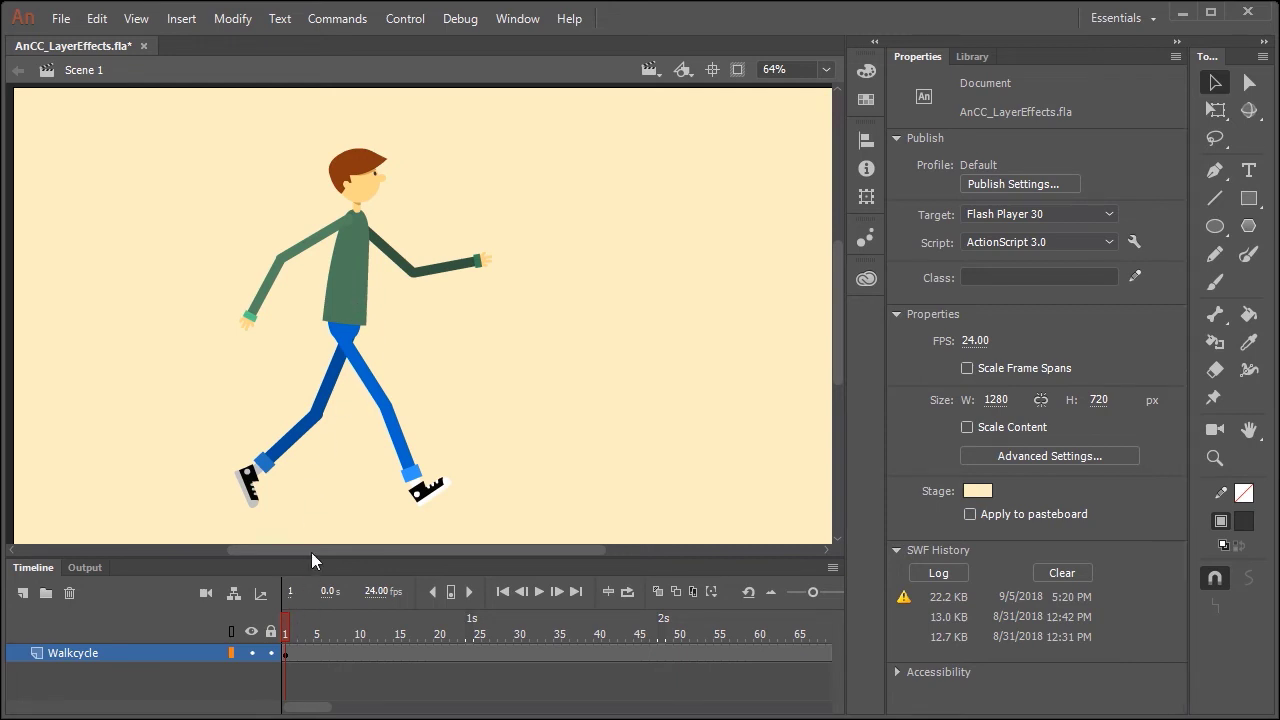
click(342, 303)
drag(287, 633, 261, 626)
Duplicate Walkcycle into a Walkcycle_Shadow layer below it and show Walkcycle as outlines
right_click(179, 653)
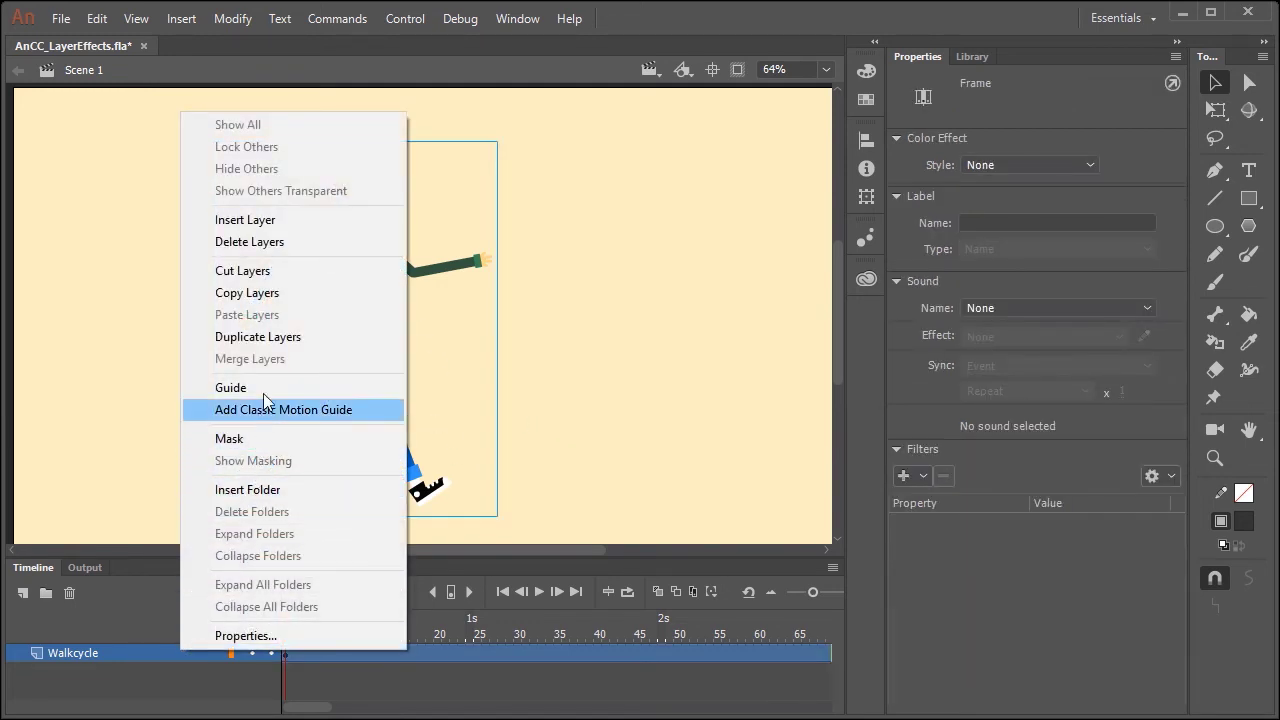
click(283, 340)
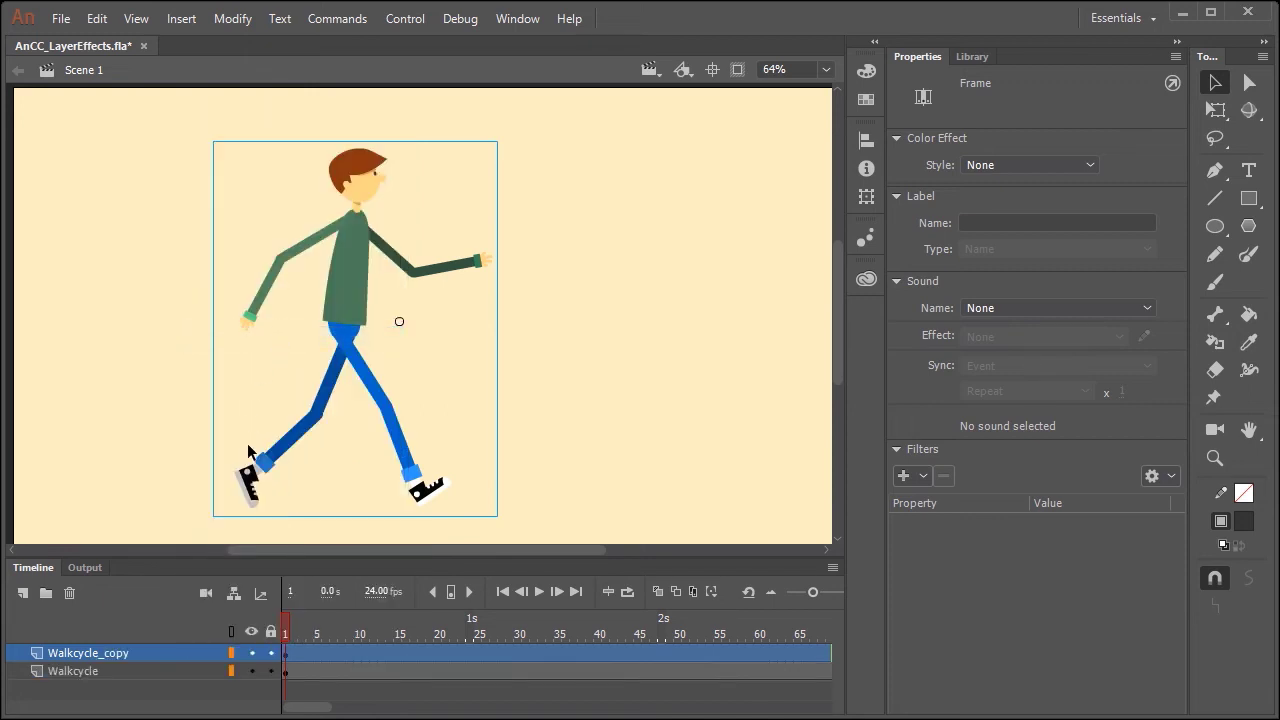
drag(193, 655, 197, 651)
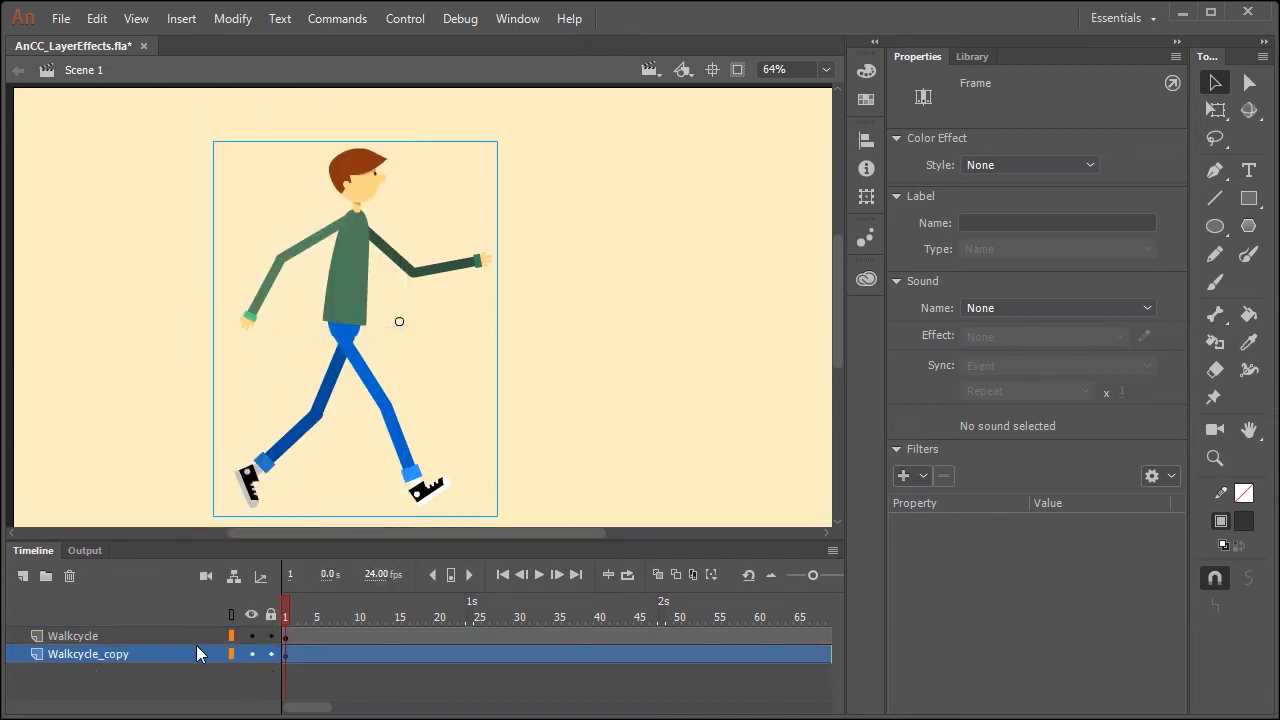
double_click(126, 655)
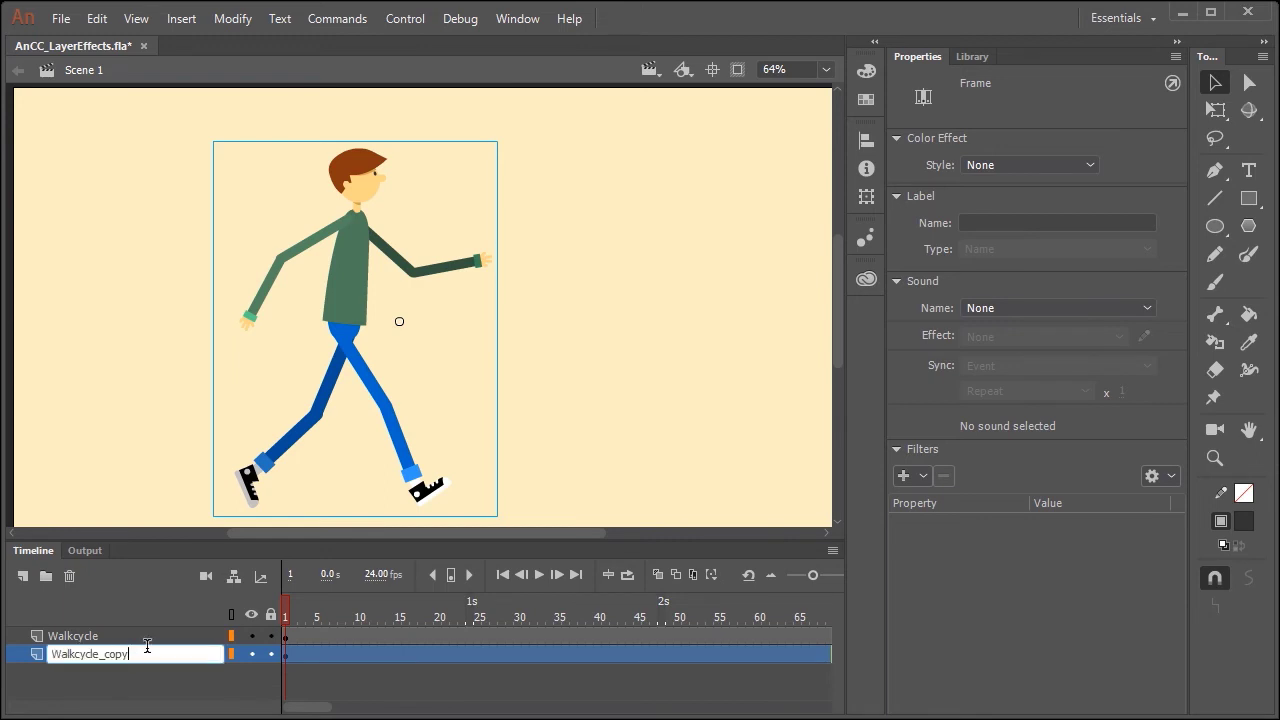
key(BackSpace)
key(BackSpace)
key(BackSpace)
text(Shadow)
click(328, 688)
click(232, 636)
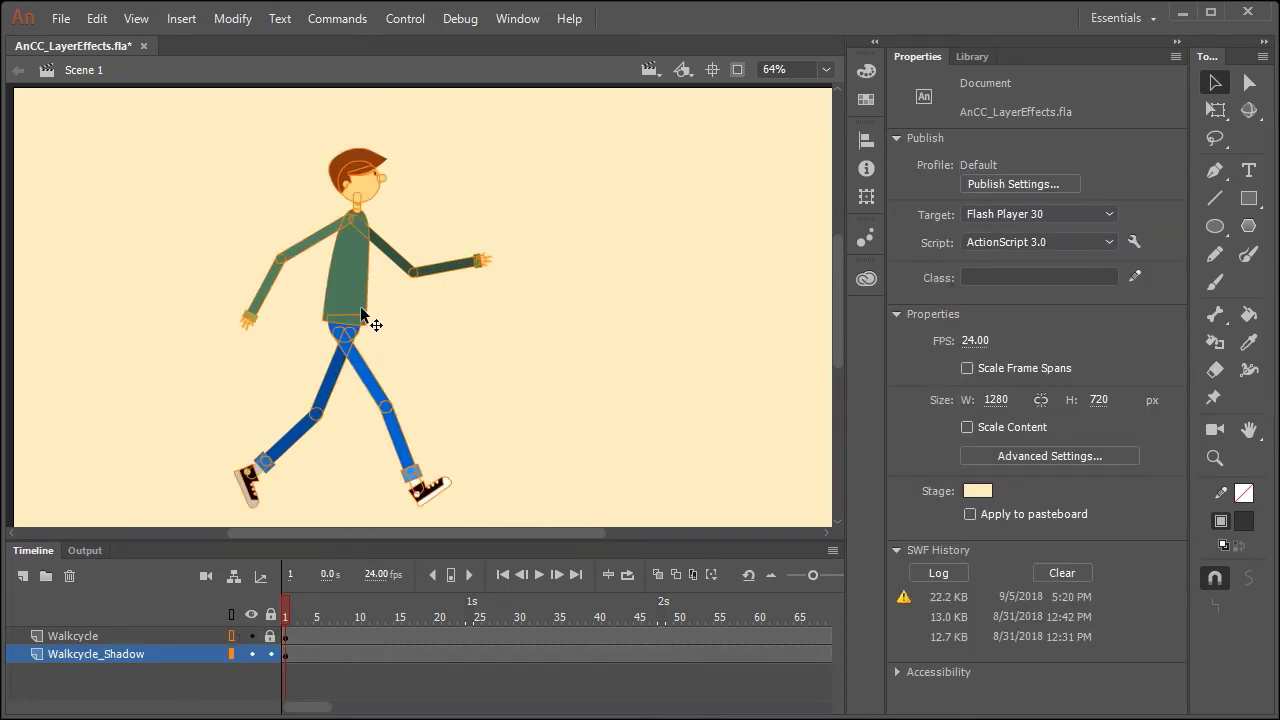
click(343, 280)
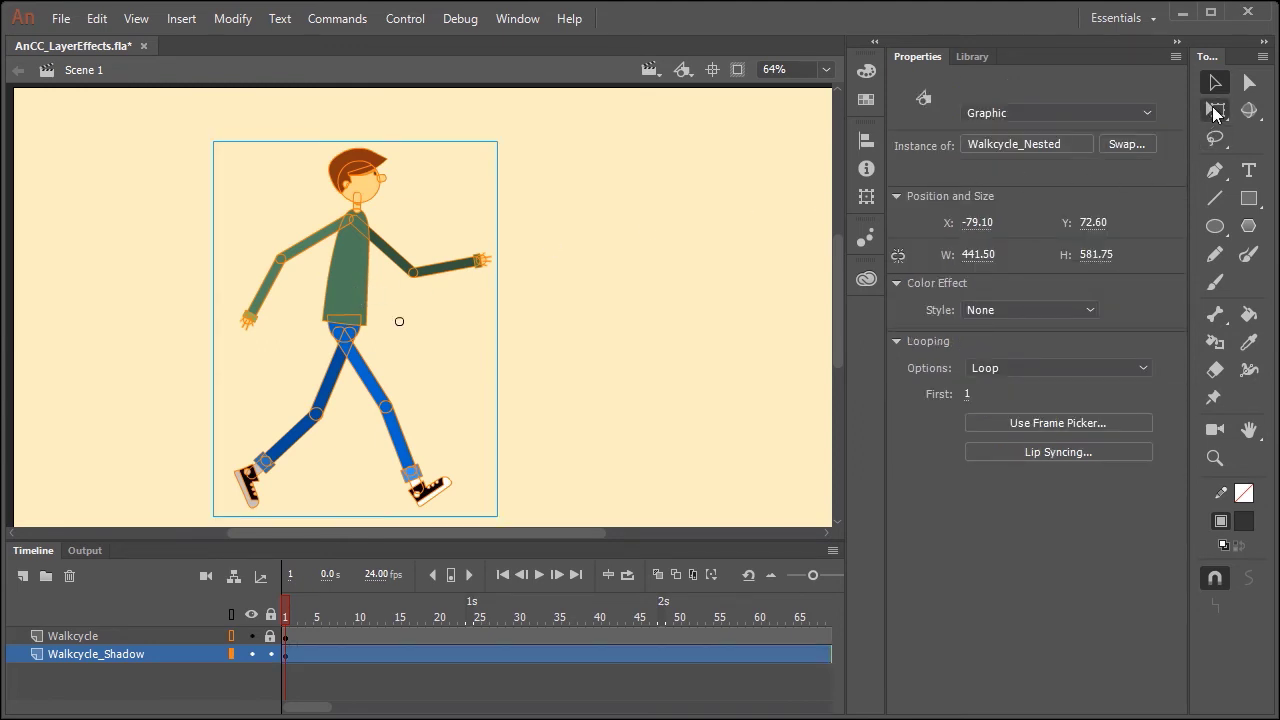
Squash and skew the Walkcycle_Shadow instance to 266.50 px tall, pivoting at its feet
click(1215, 112)
drag(399, 321, 354, 515)
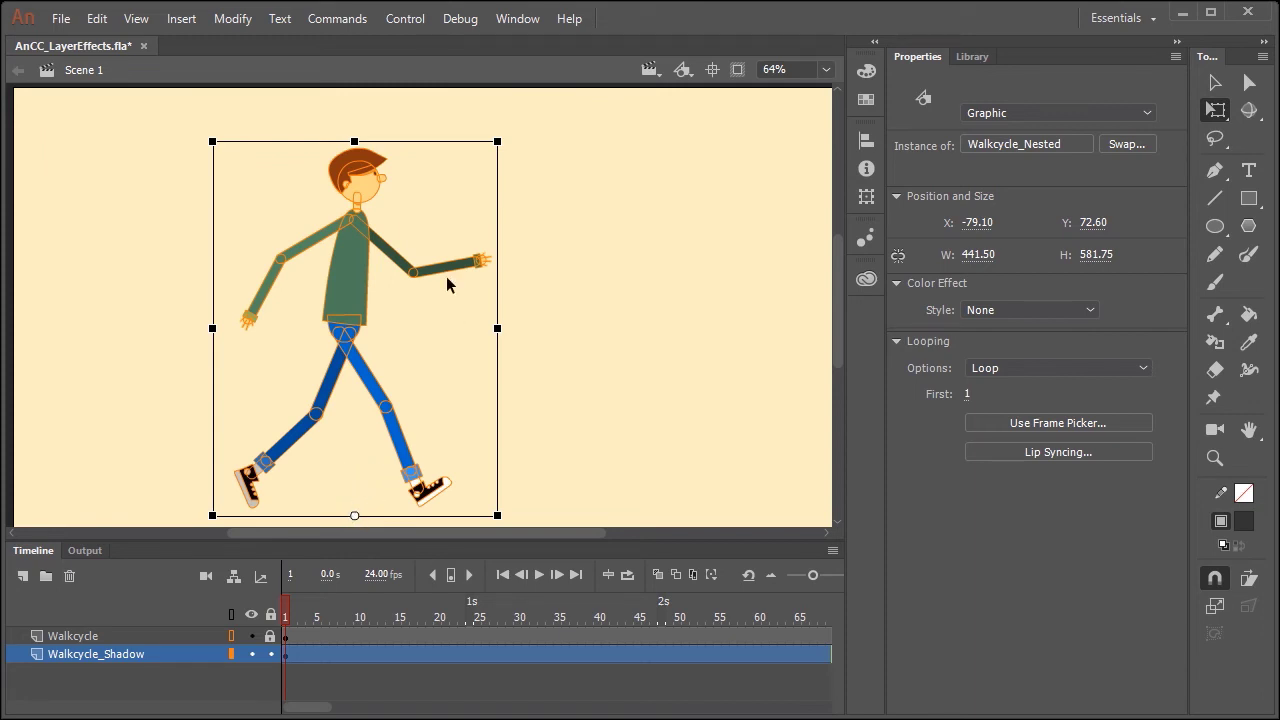
drag(354, 139, 585, 427)
key(v)
click(287, 655)
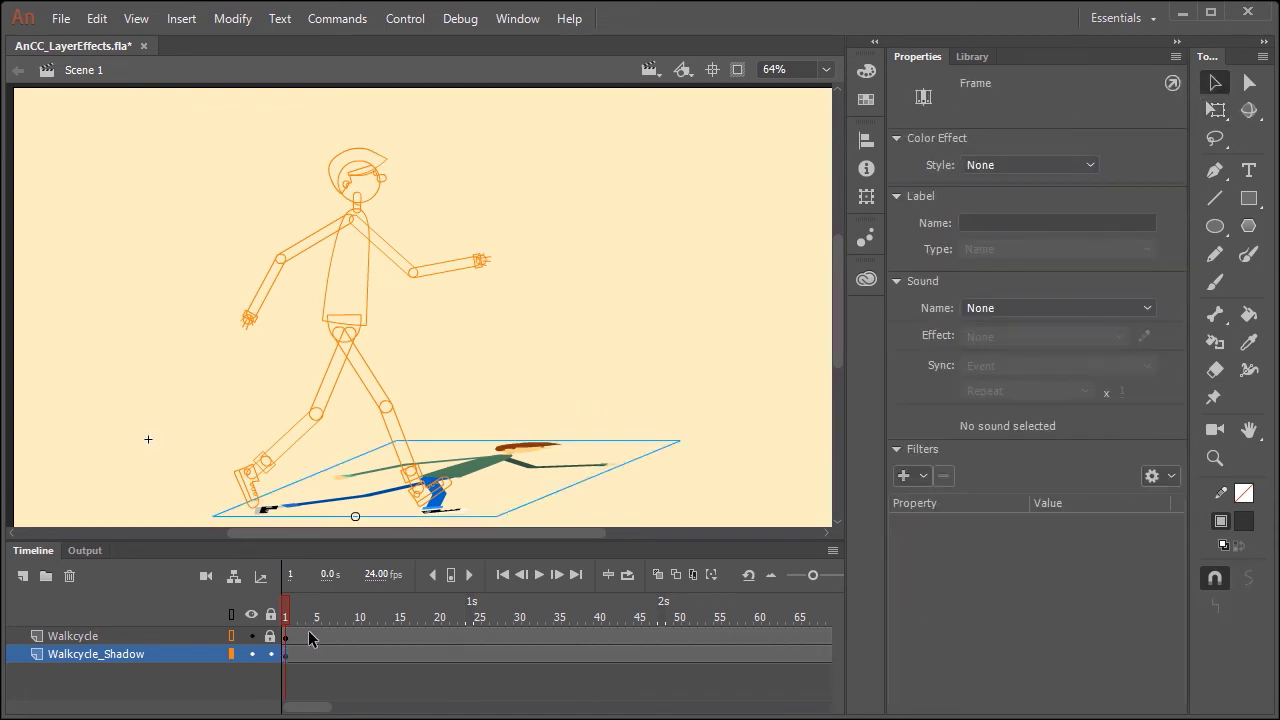
Add a default Drop Shadow filter to the shadow figure and check it across the walk
click(941, 157)
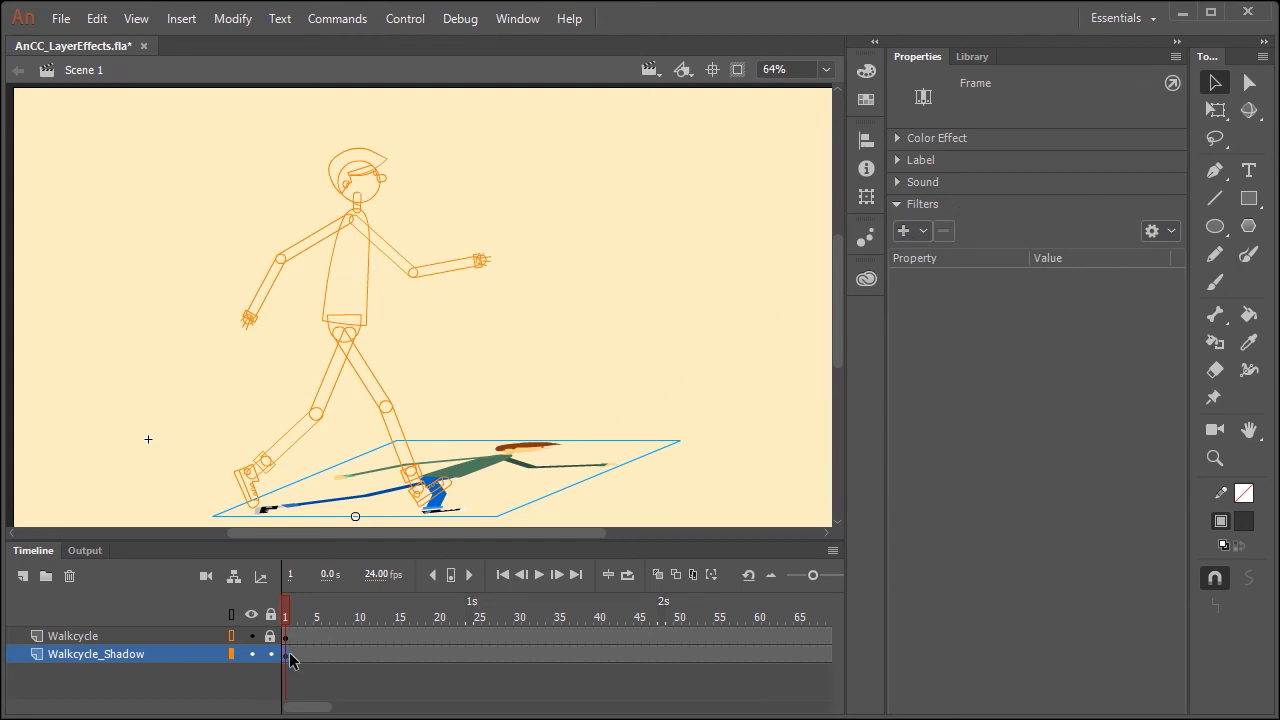
click(923, 231)
click(927, 252)
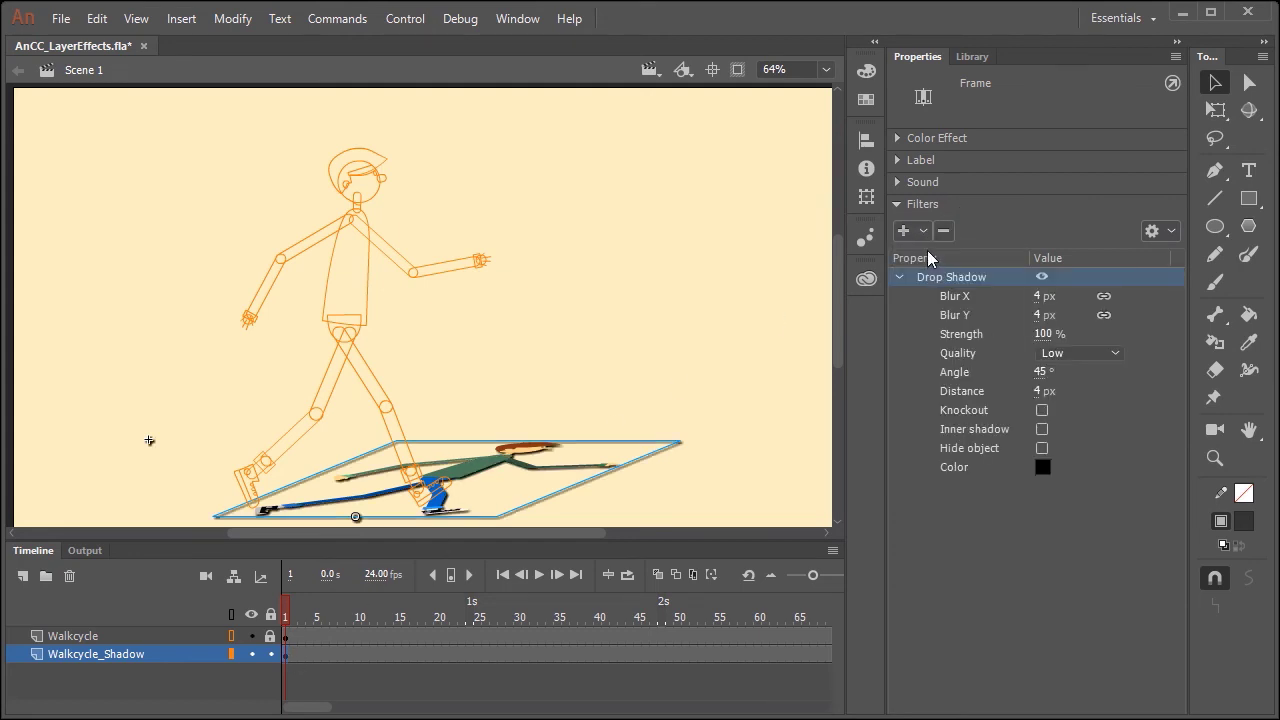
mouse_move(287, 606)
mouse_down()
mouse_move(396, 625)
mouse_move(651, 612)
mouse_move(287, 606)
mouse_up()
click(286, 654)
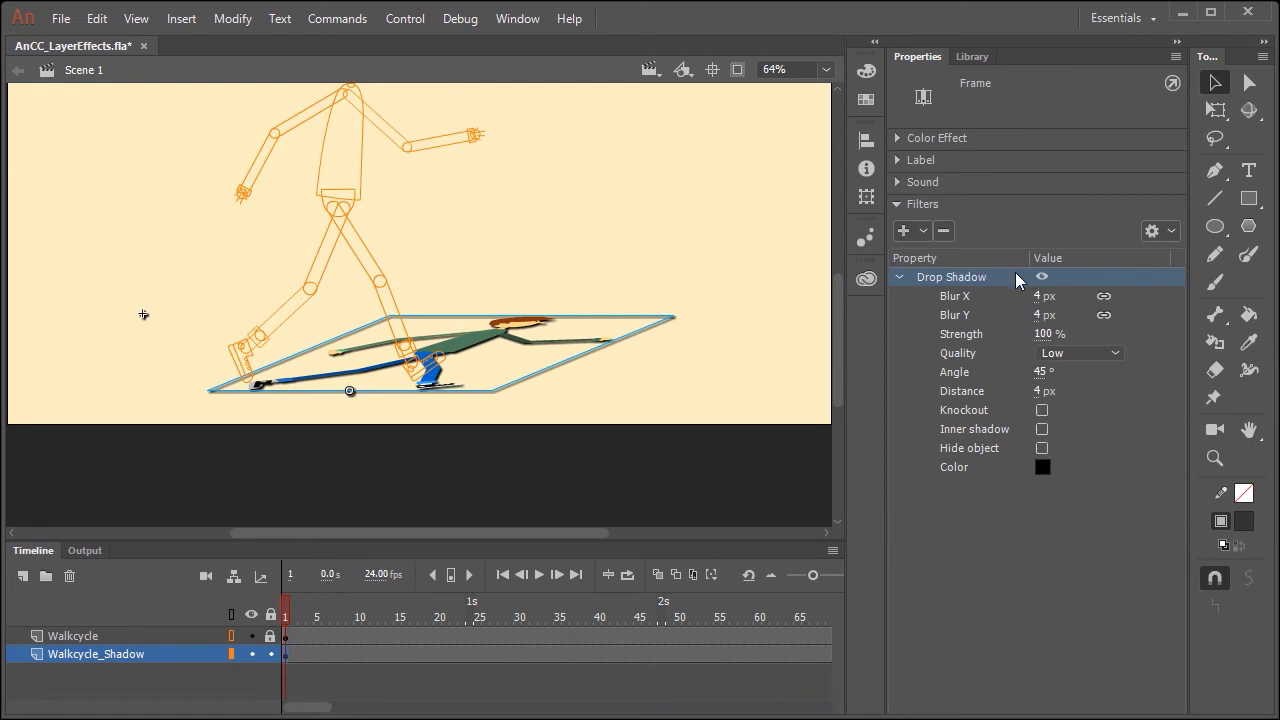
Hide the object and lower the drop shadow to 3 px blur and 38% strength
click(1042, 449)
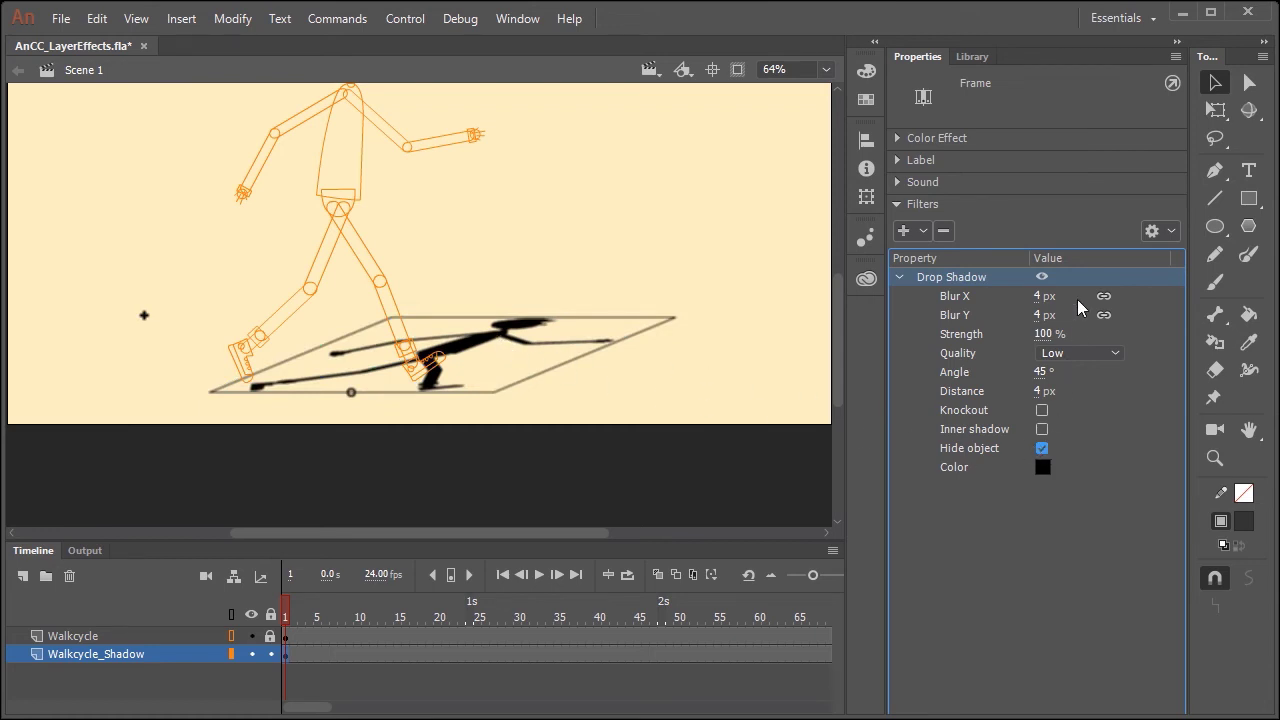
mouse_move(1054, 317)
mouse_down()
mouse_move(1043, 297)
mouse_move(1058, 294)
mouse_up()
drag(1056, 334, 991, 343)
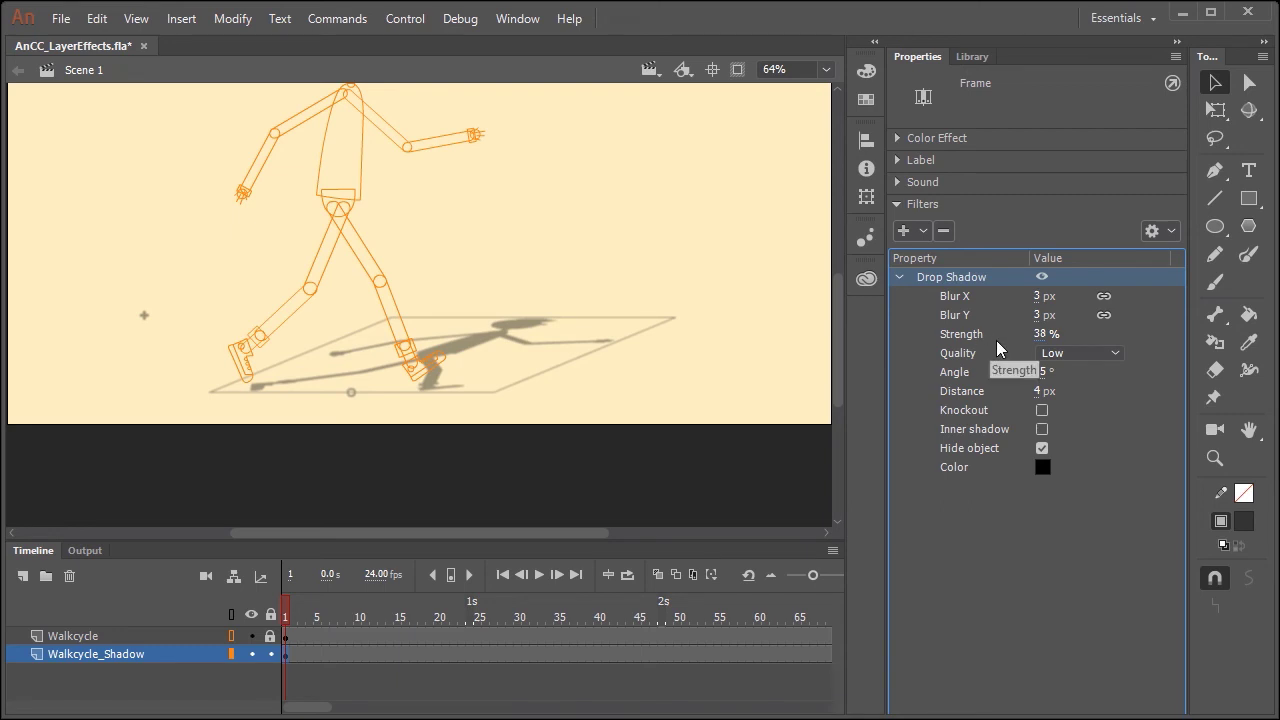
Set the shadow quality to Medium and distance to 0 px, then turn off Walkcycle's outline view
click(1077, 354)
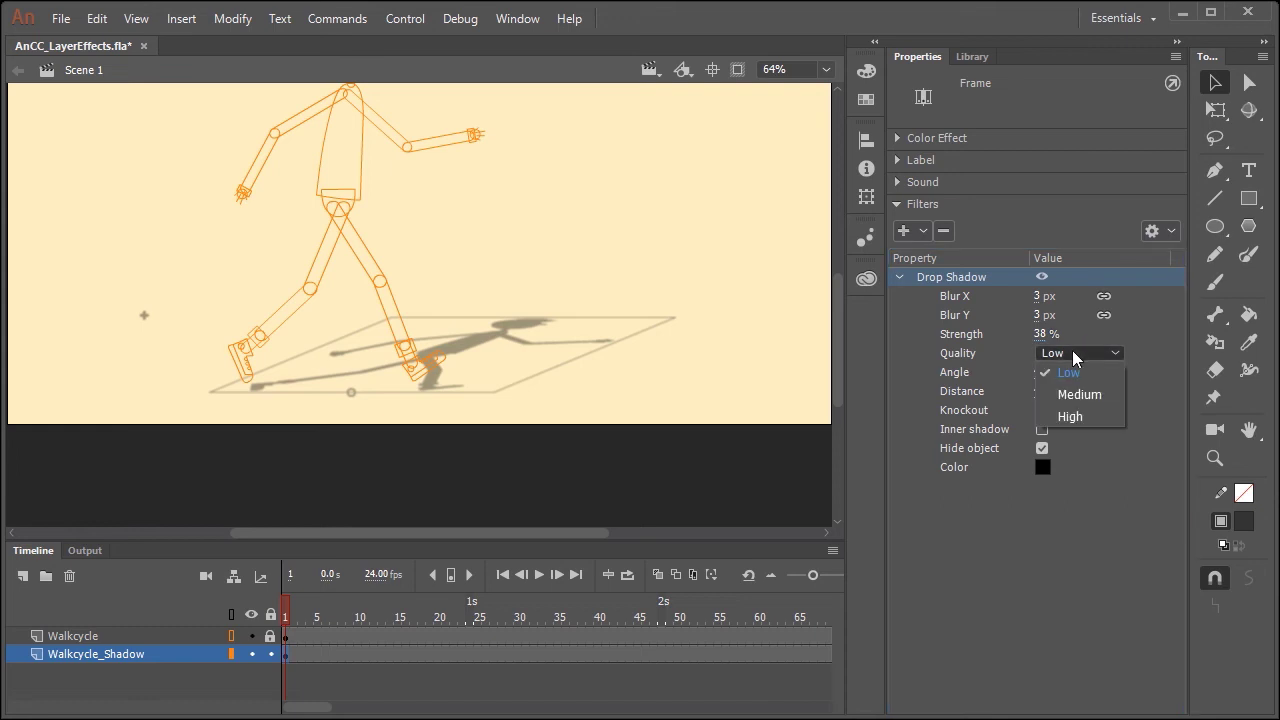
click(1086, 391)
click(1076, 410)
click(1076, 356)
click(1080, 393)
click(1065, 391)
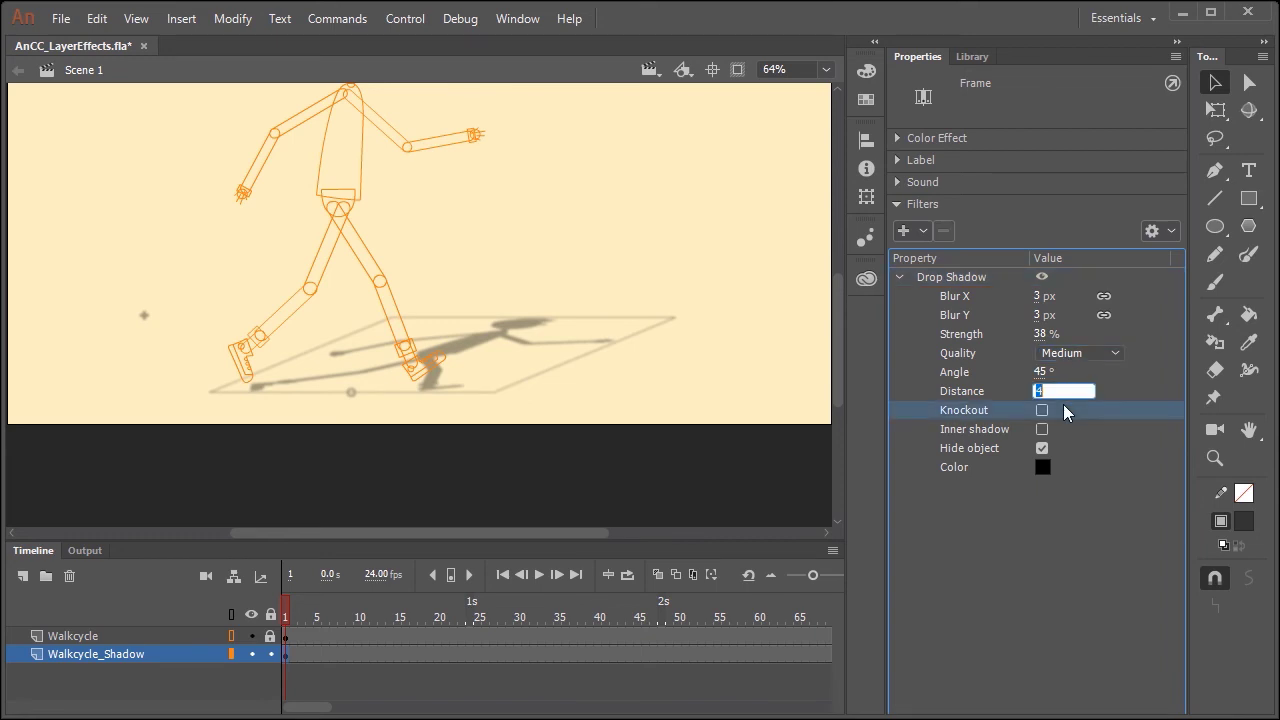
text(0)
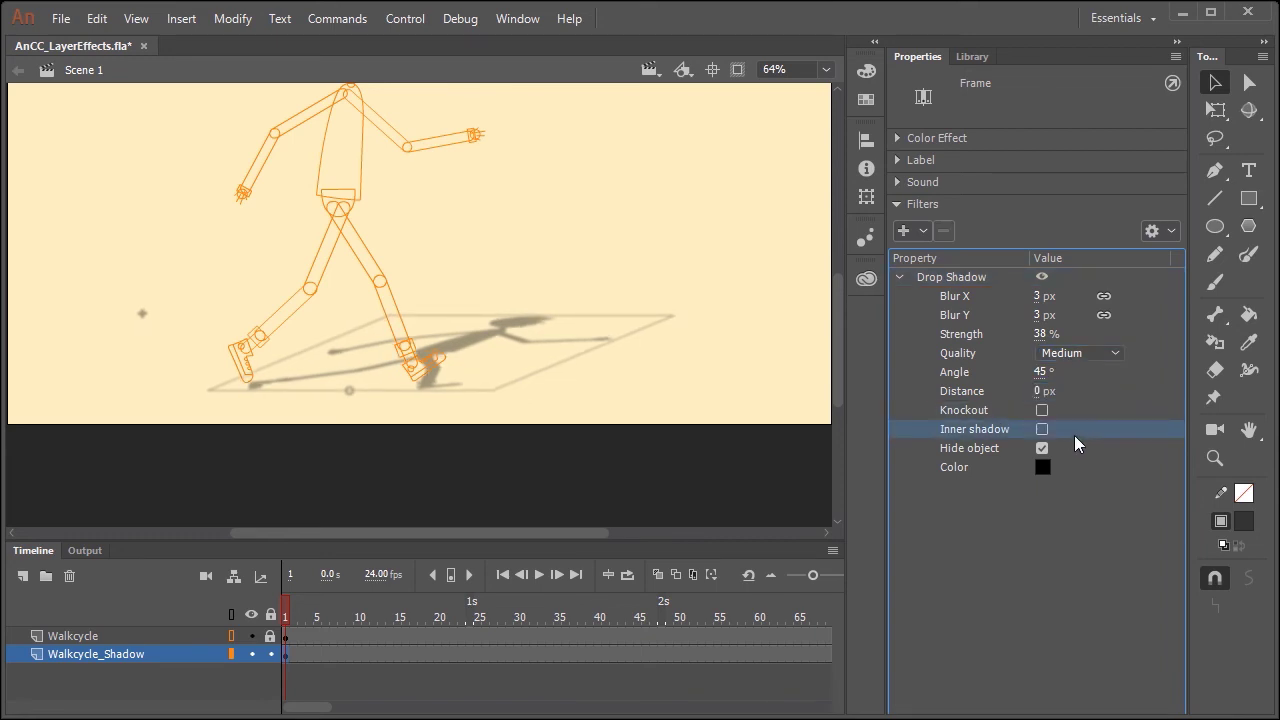
key(Return)
click(231, 636)
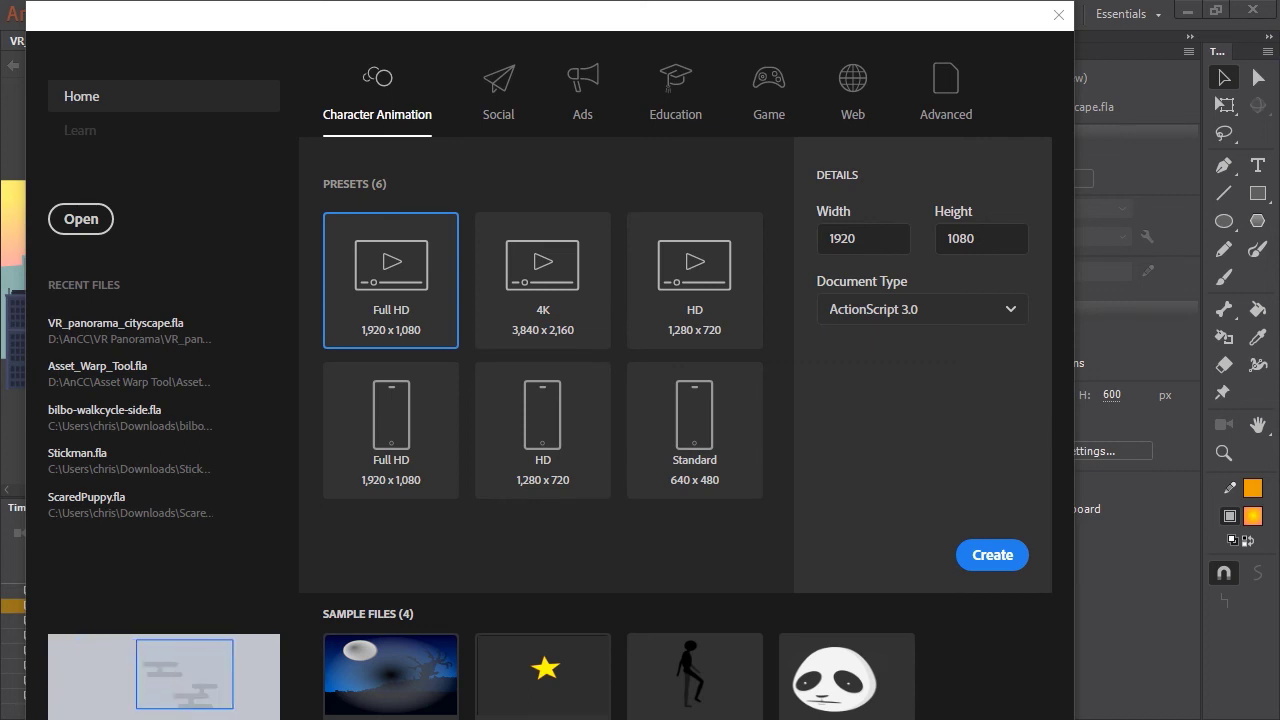
Switch the start screen to the Advanced document types
click(953, 87)
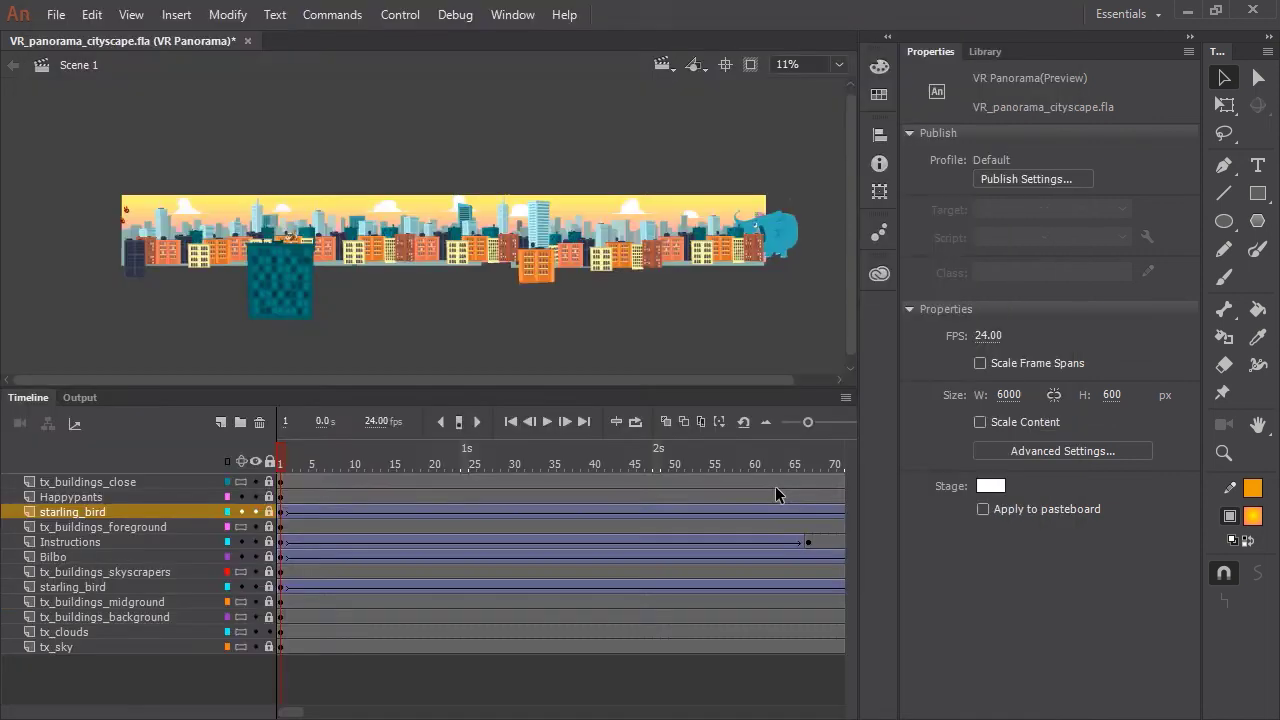
Review the panorama's document settings, then hide every layer in the timeline
key(ctrl+j)
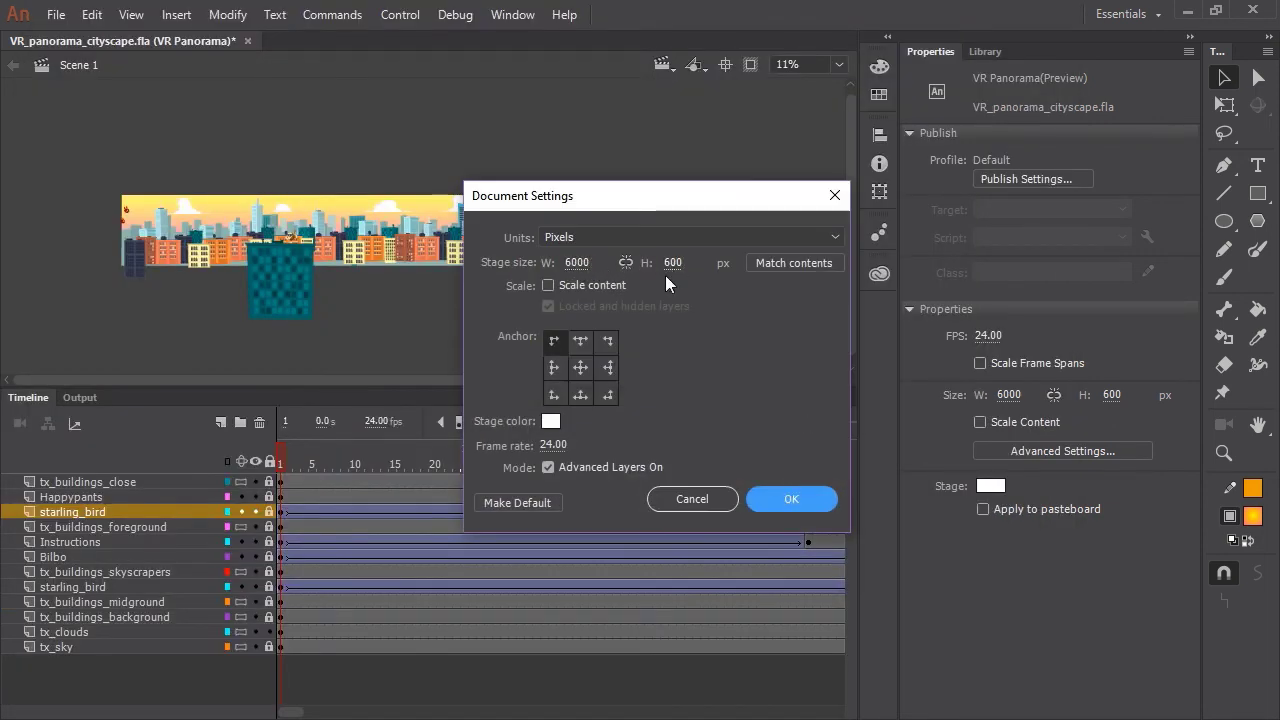
click(805, 501)
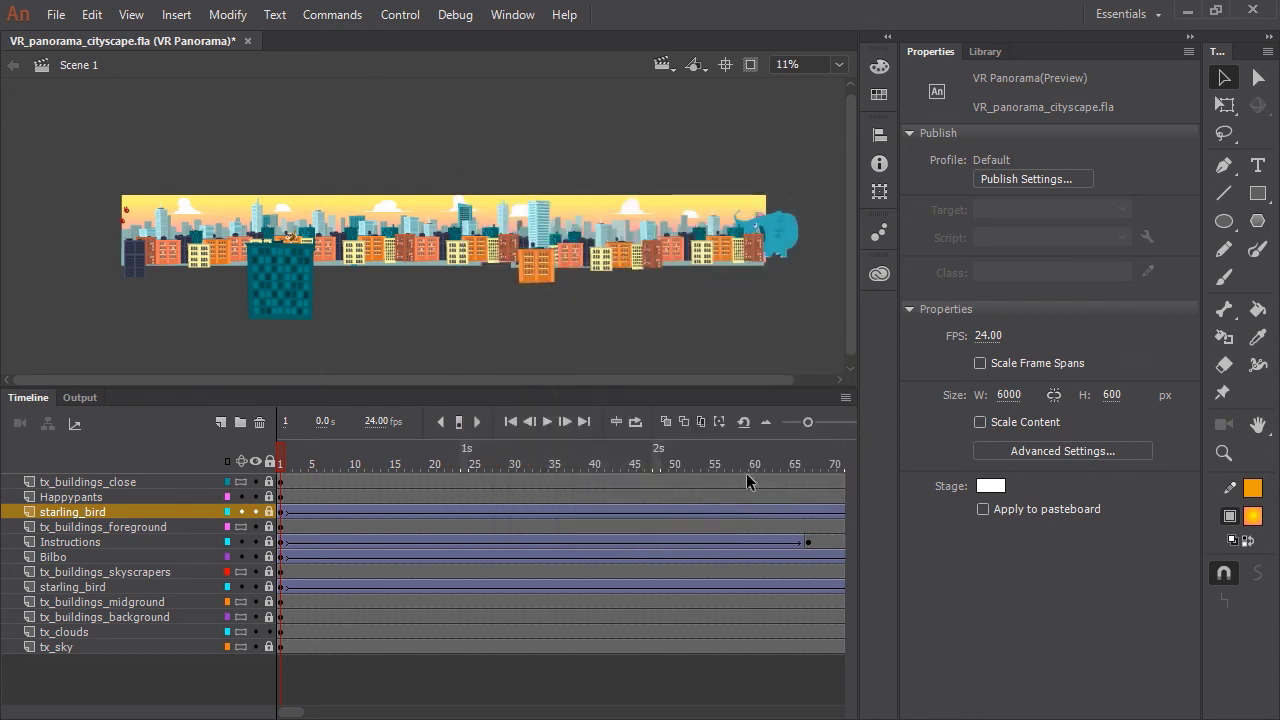
click(255, 461)
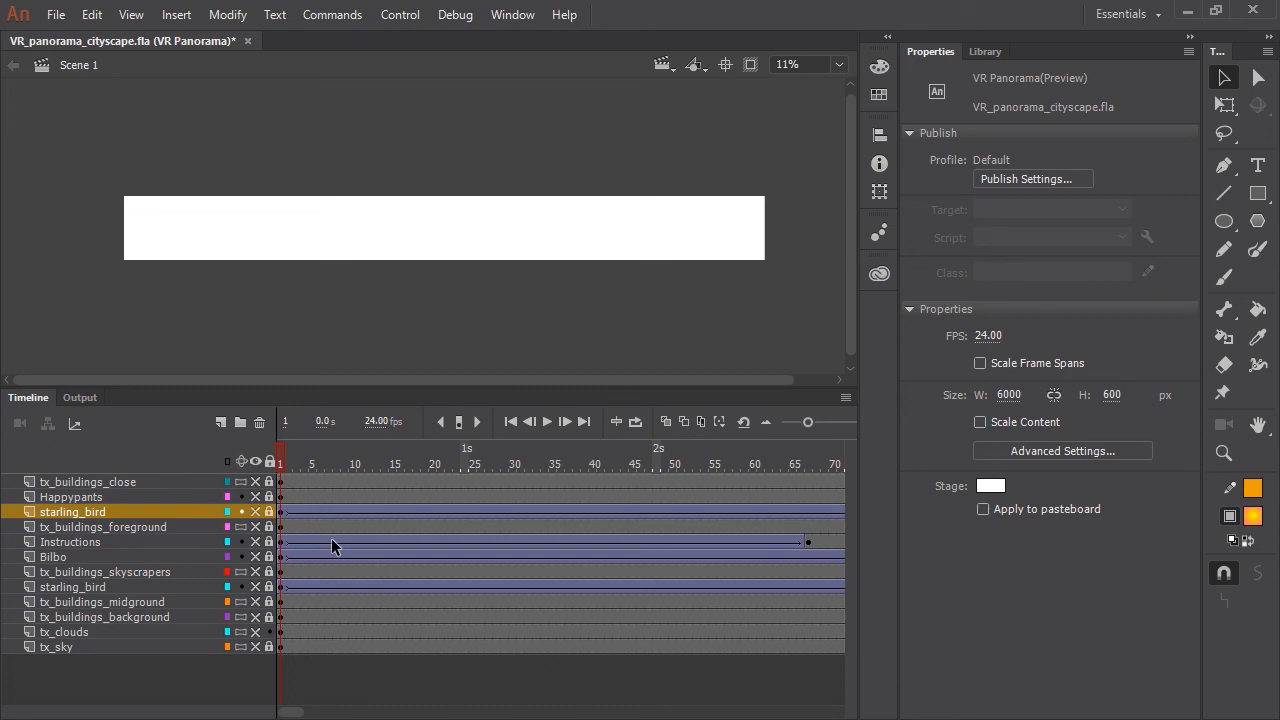
Show the tx_sky, midground, background, skyscraper, foreground and close building layers
click(255, 646)
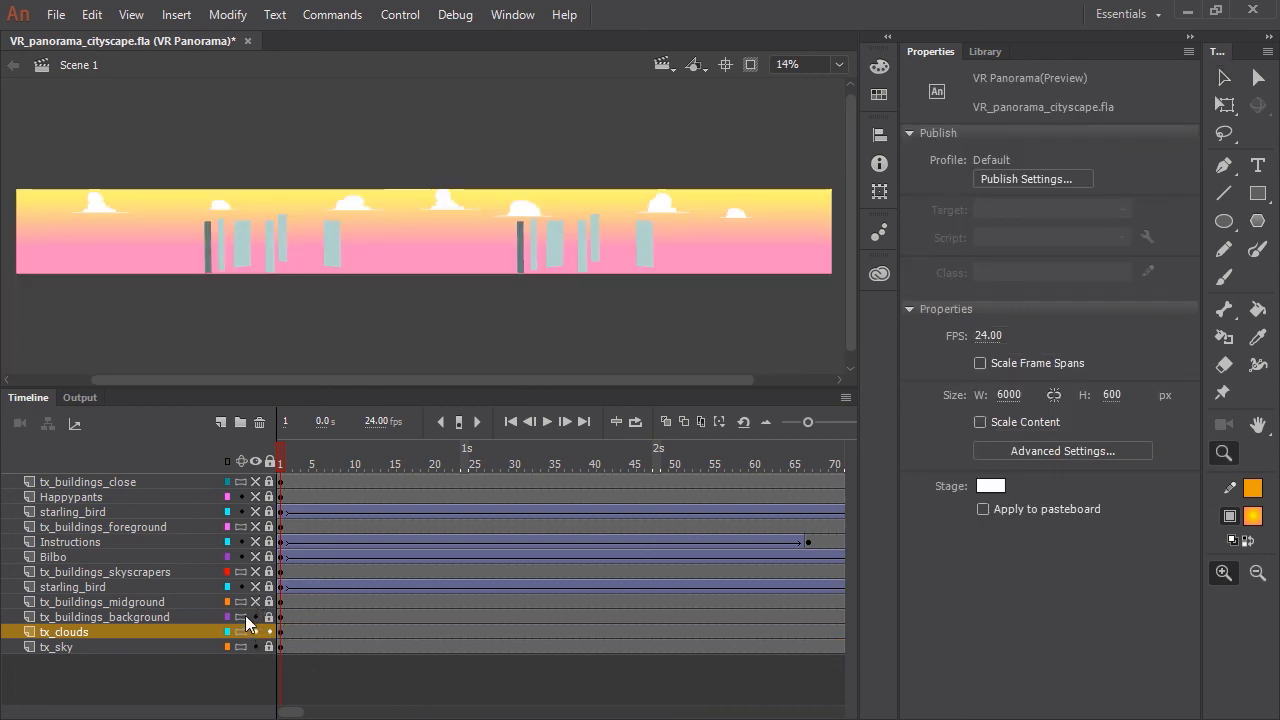
drag(255, 602, 255, 617)
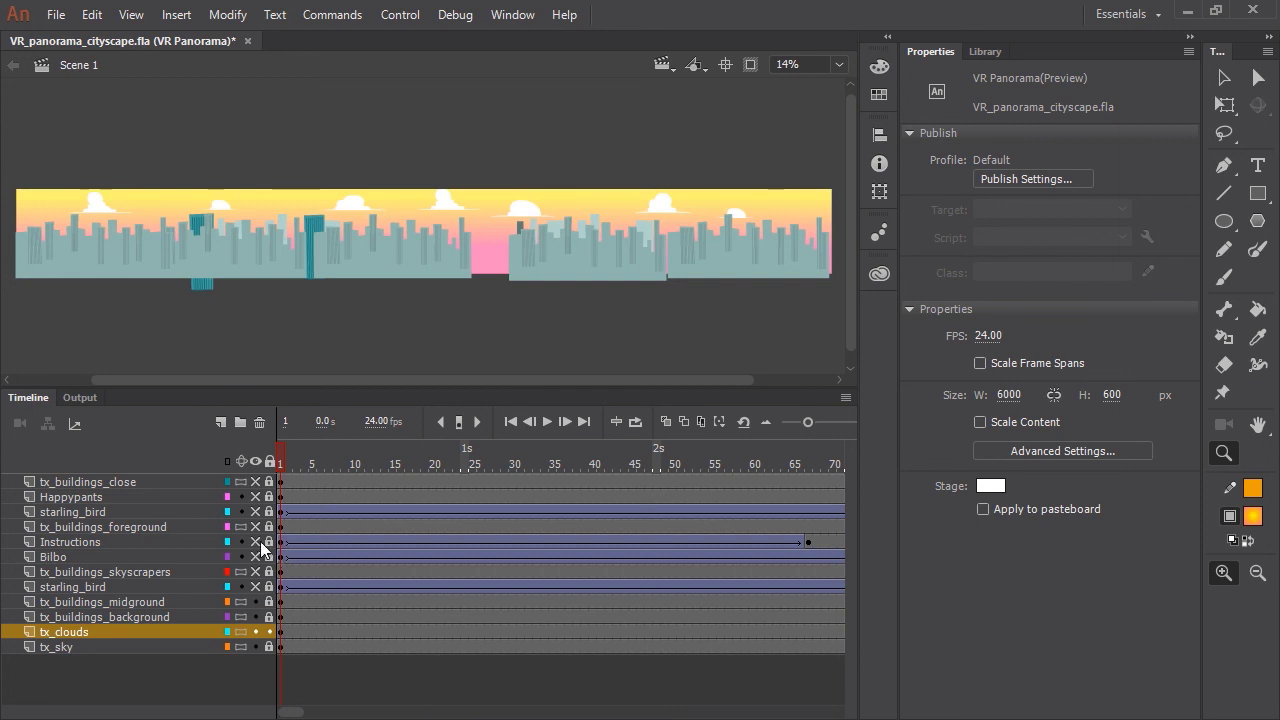
click(255, 572)
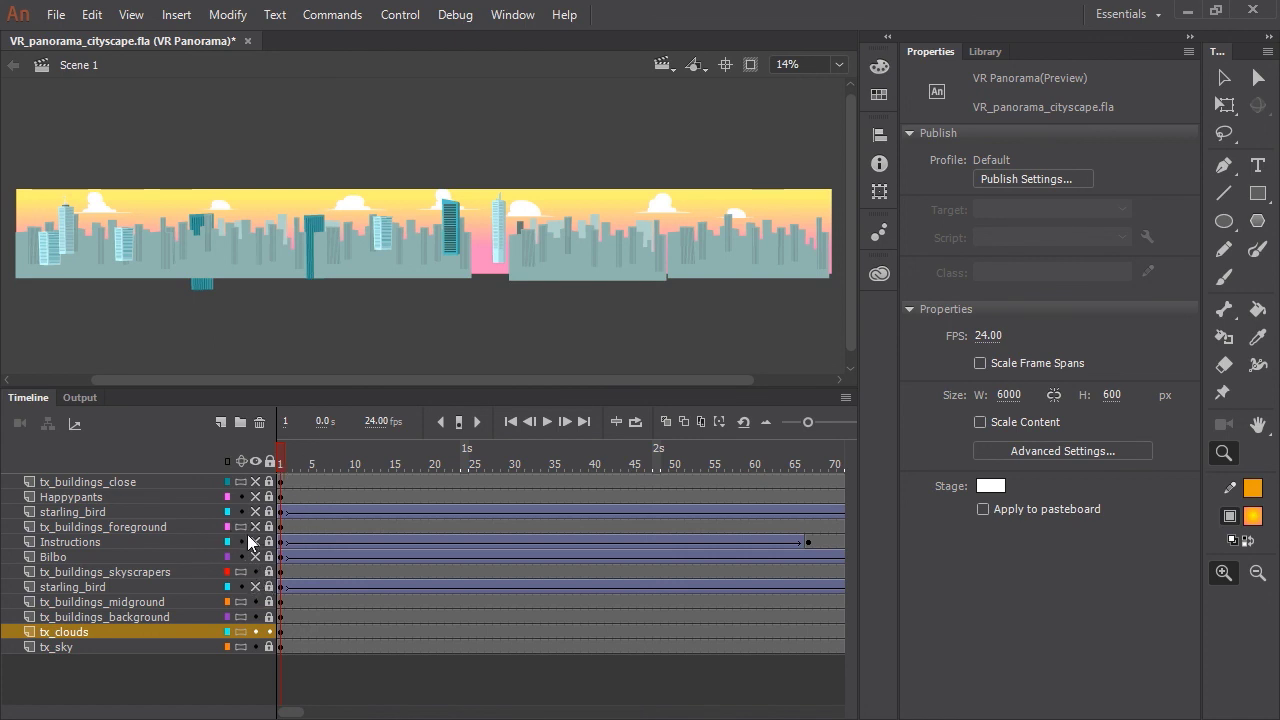
click(255, 527)
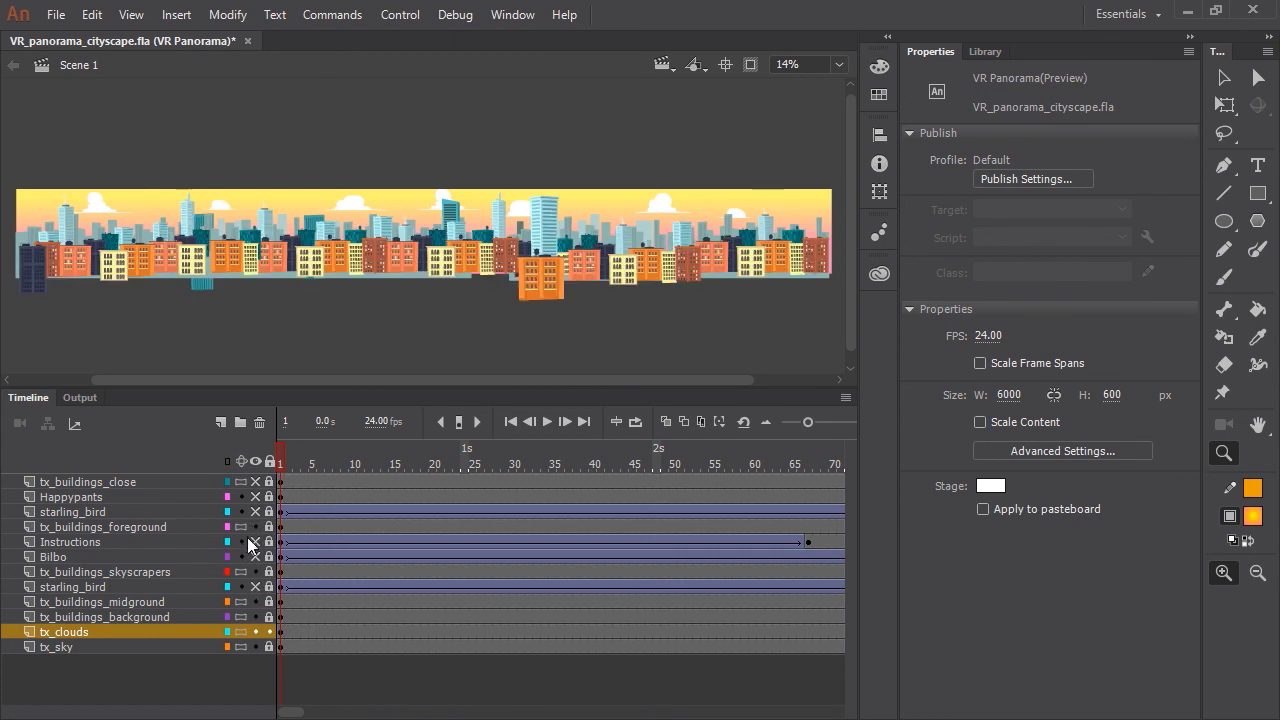
click(250, 529)
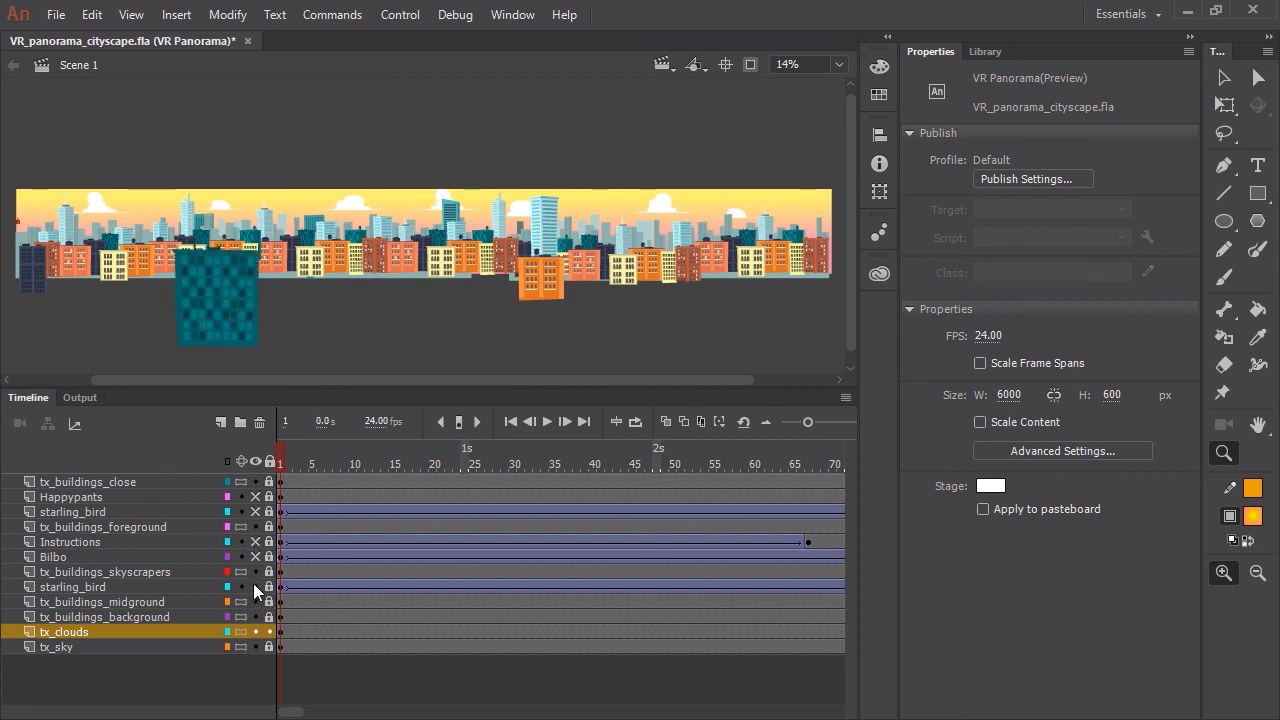
drag(296, 380, 226, 385)
click(122, 218)
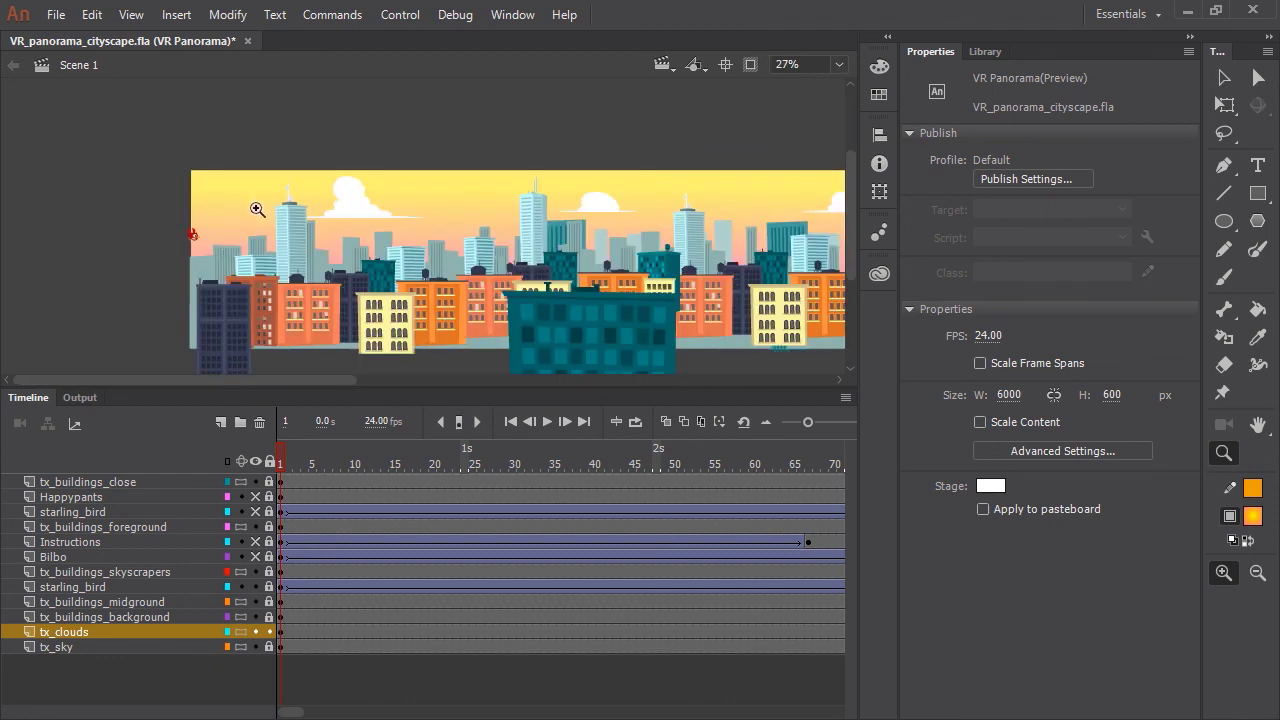
click(218, 232)
click(385, 226)
key(v)
click(405, 238)
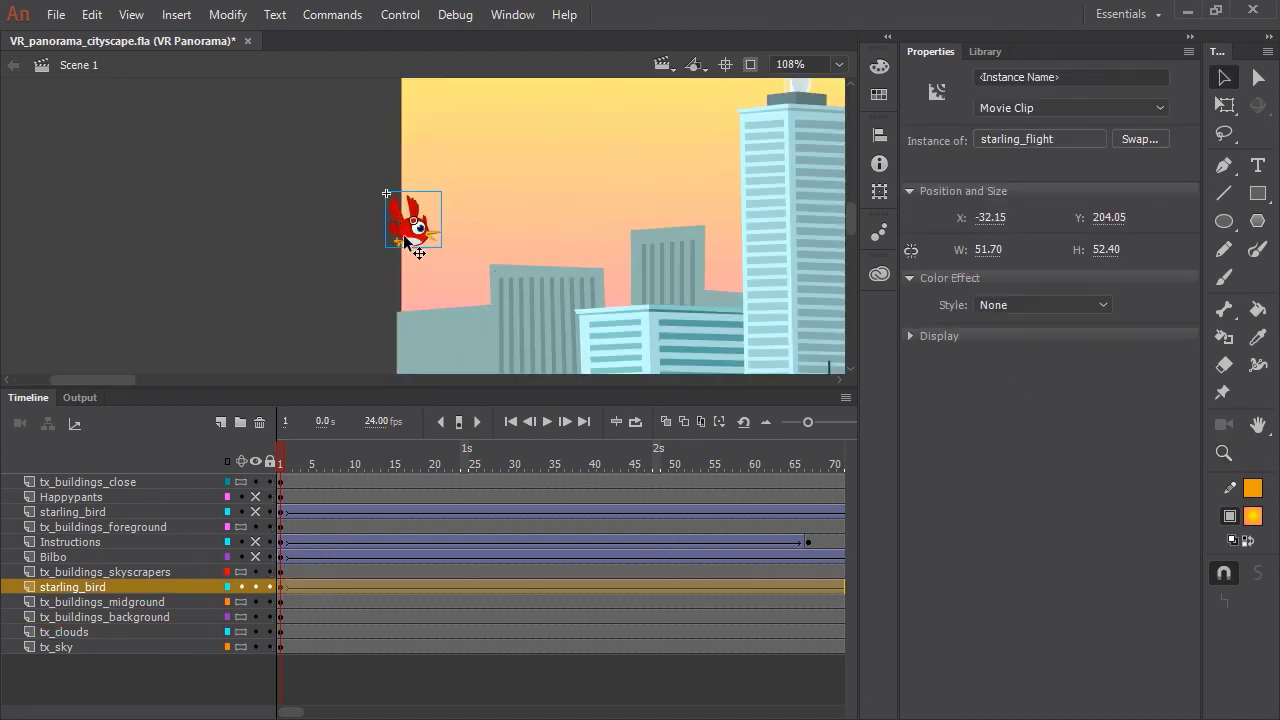
double_click(412, 242)
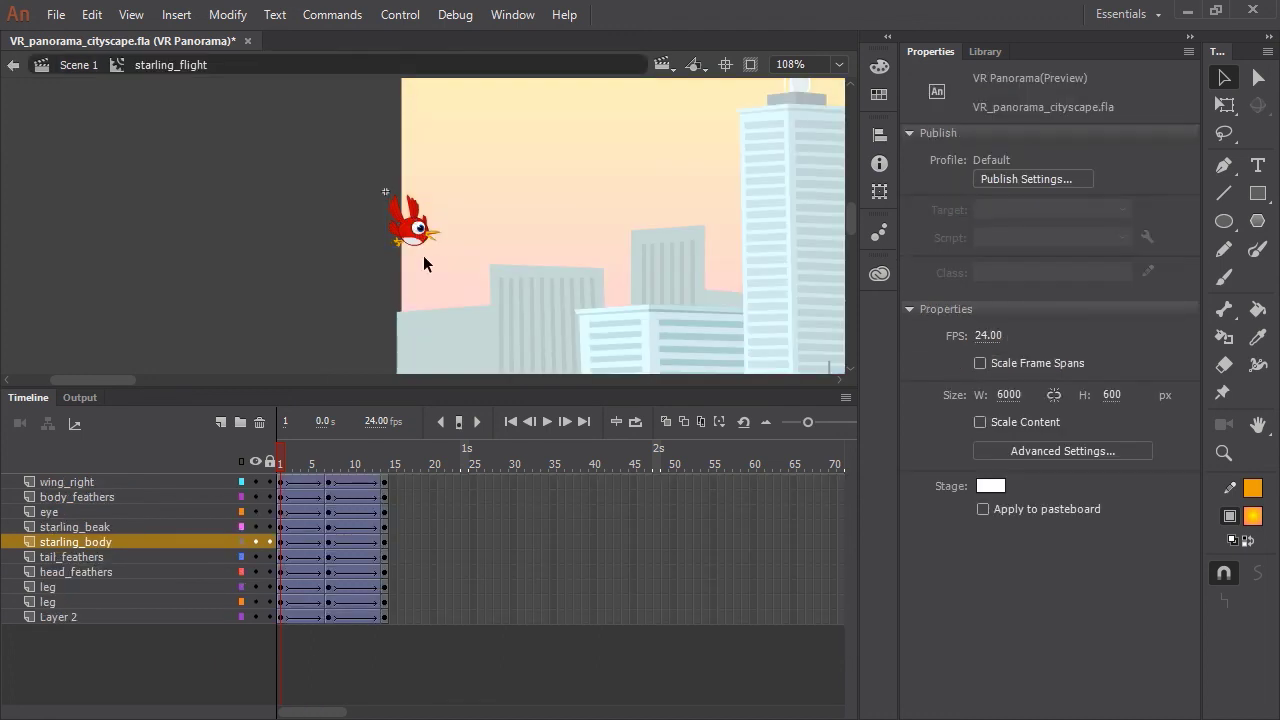
key(Return)
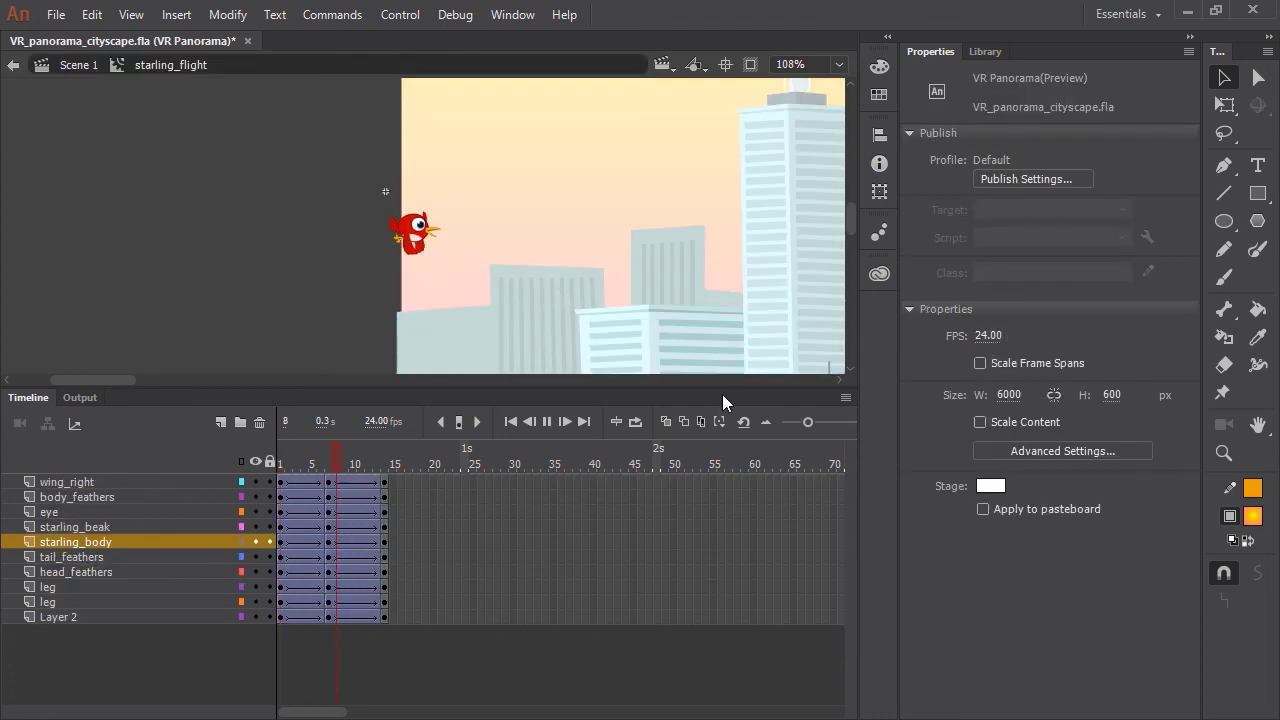
key(Return)
click(78, 65)
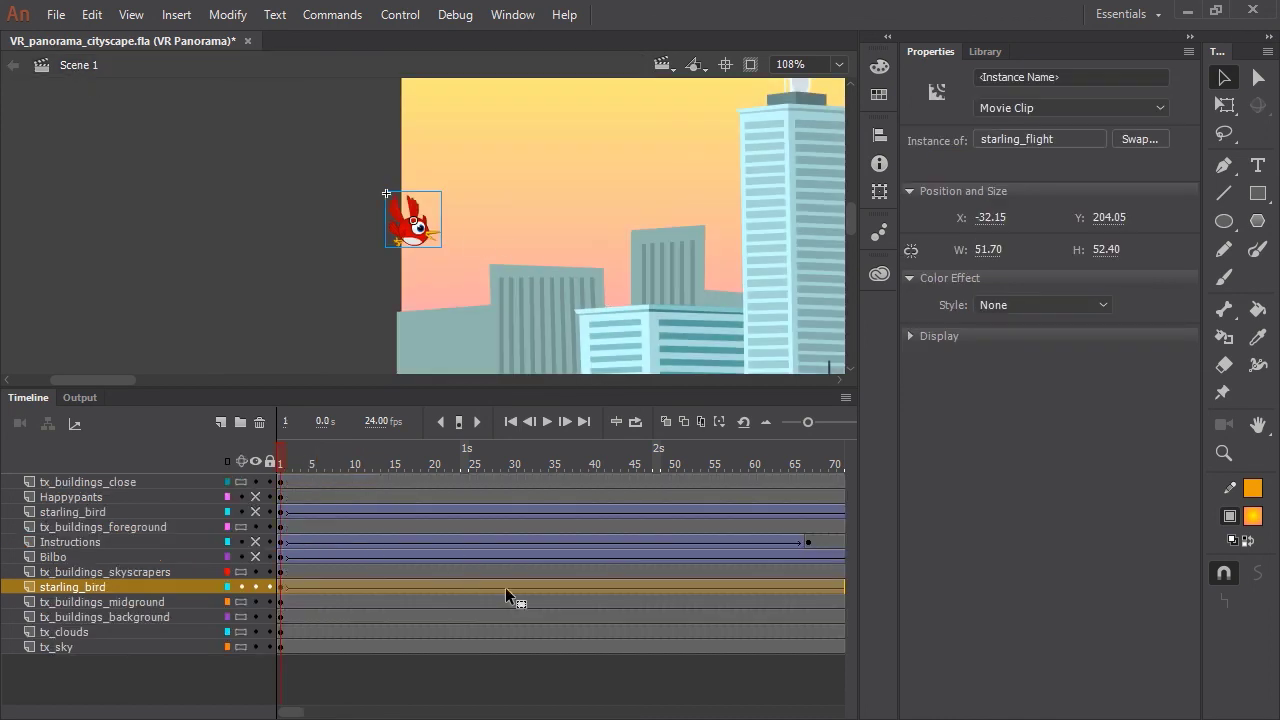